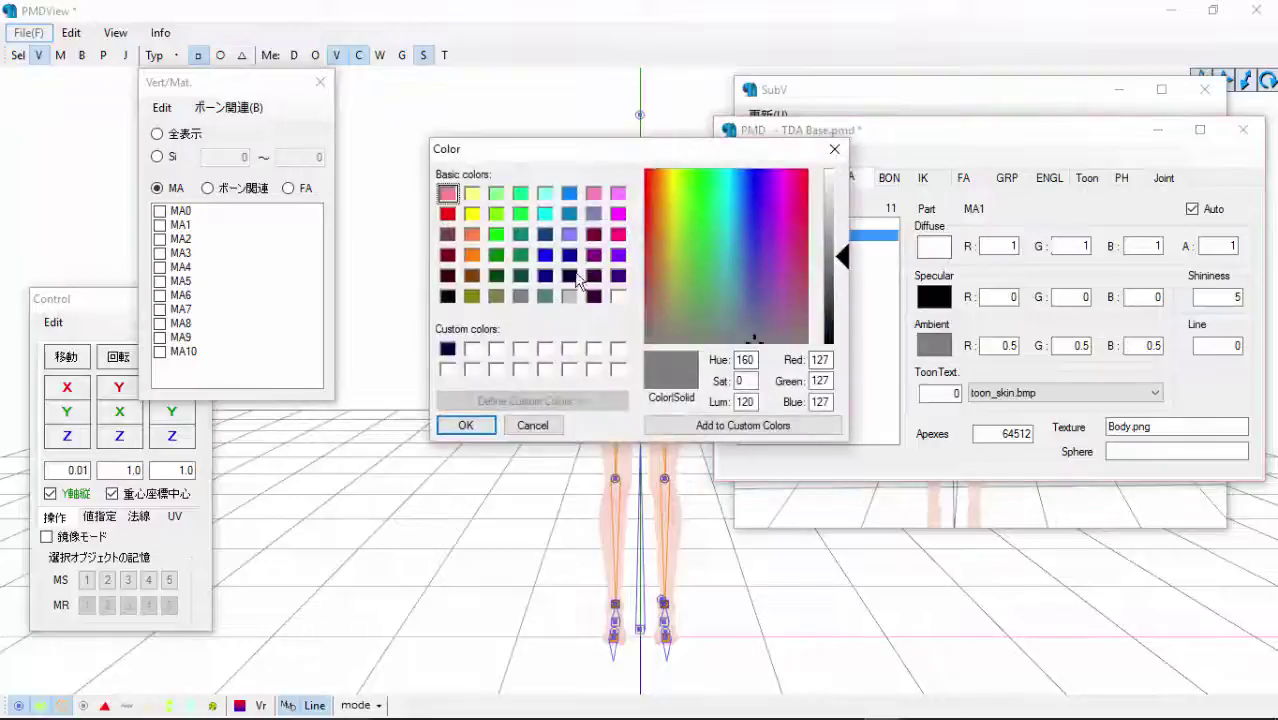
Set material MA1's ambient colour to pure blue (0, 0, 1) and its diffuse colour to dark navy (0, 0, 0.25).
click(486, 426)
click(934, 248)
click(569, 276)
click(468, 426)
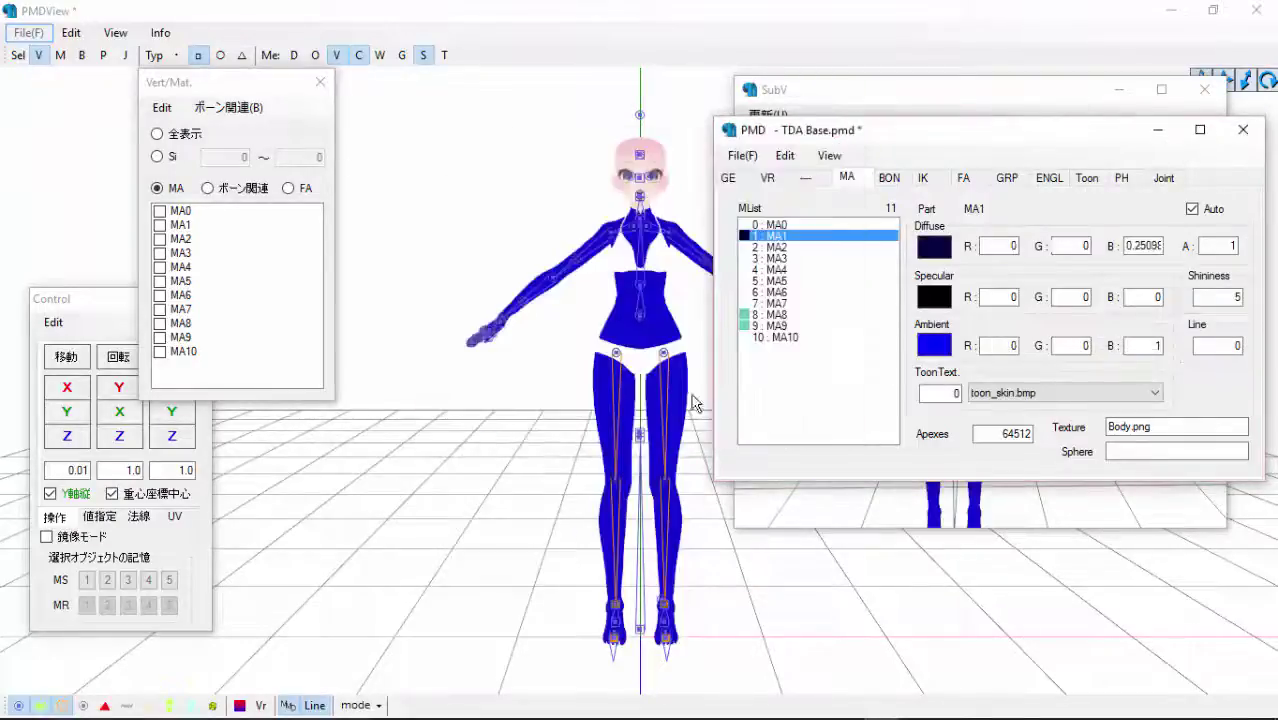
Set material MA2's ambient colour to pure blue and its diffuse colour to dark navy.
click(938, 345)
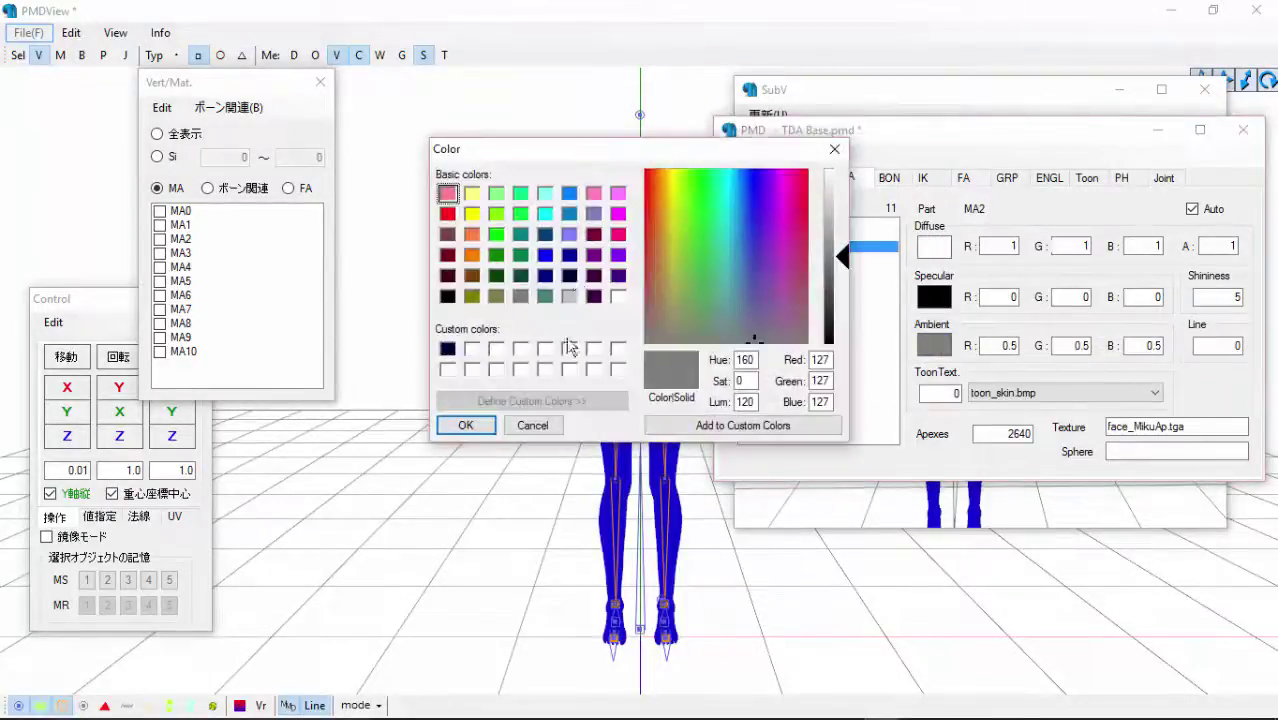
click(545, 255)
click(484, 426)
click(934, 248)
click(569, 276)
click(472, 426)
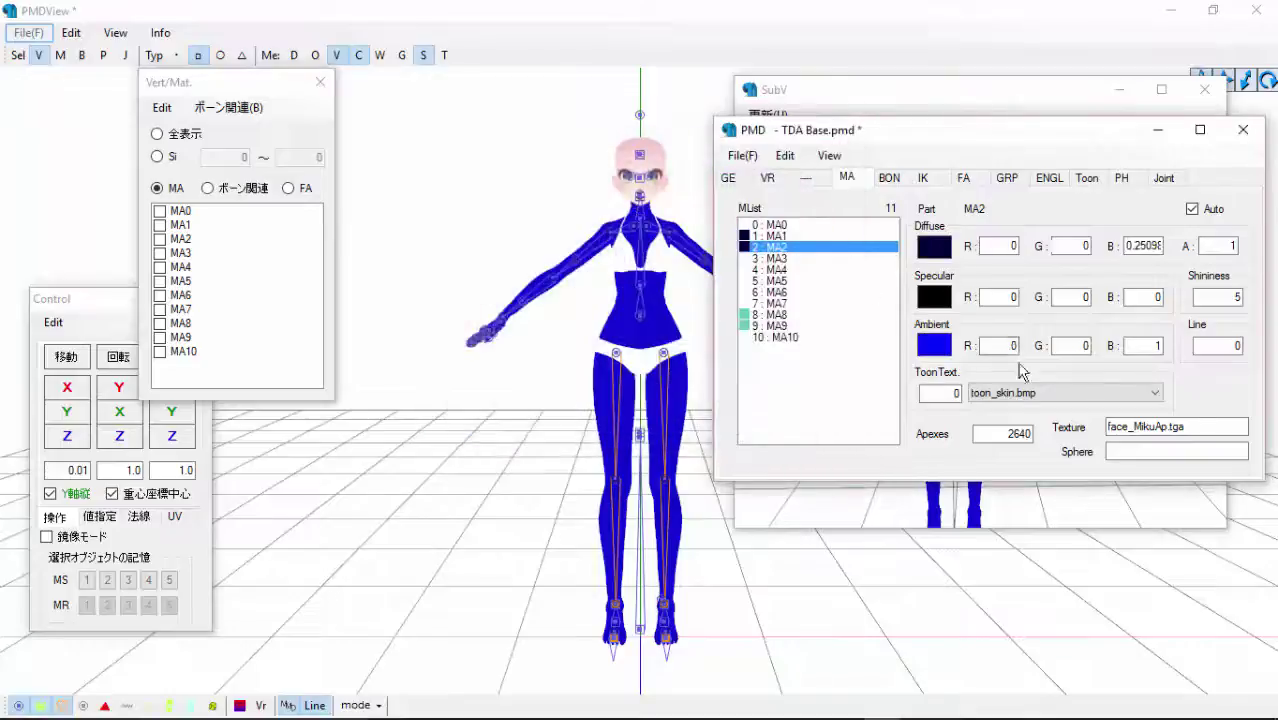
Identify the head material MA5 and set its ambient colour to pure blue and its diffuse colour to dark navy.
click(165, 268)
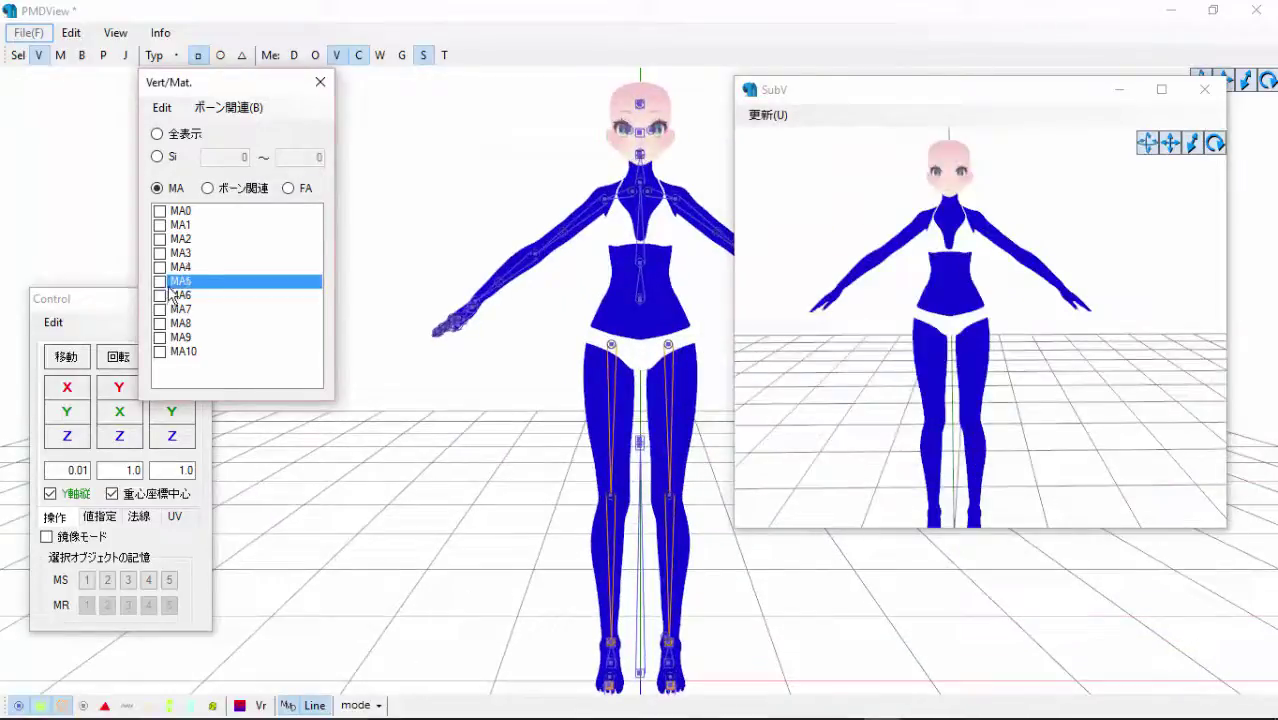
click(160, 351)
click(161, 282)
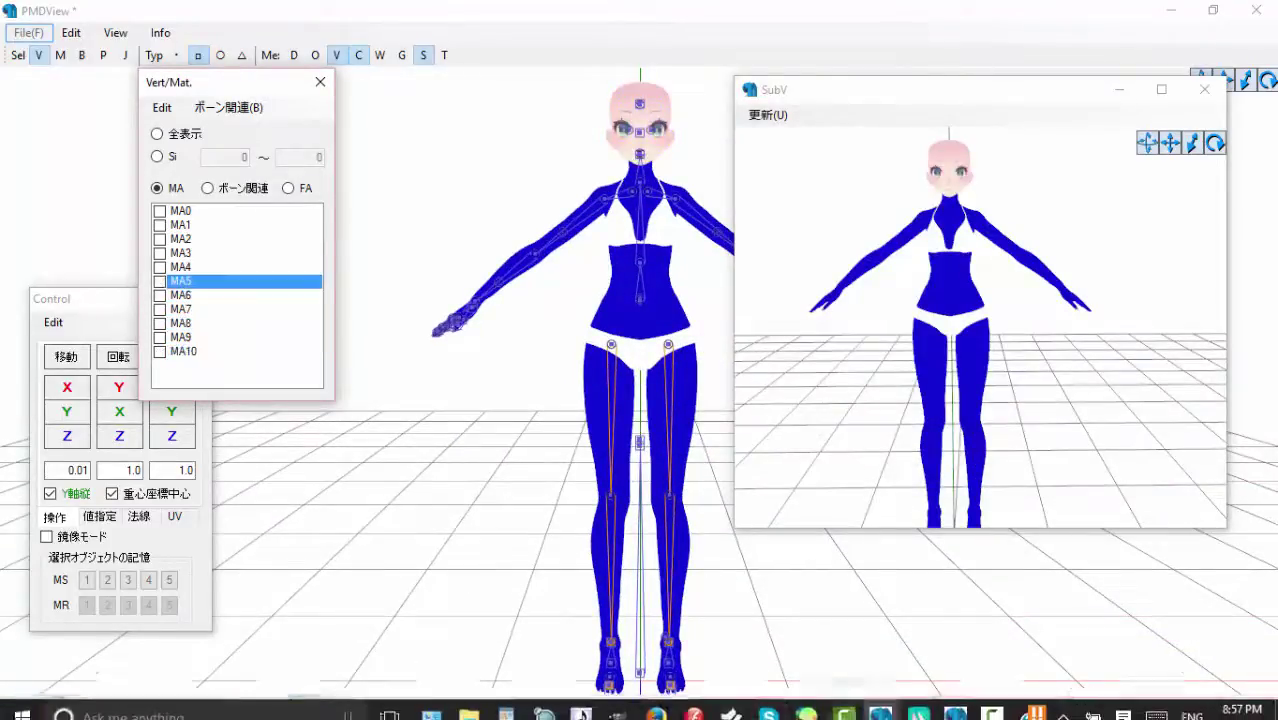
click(895, 708)
click(941, 350)
click(545, 255)
click(474, 428)
click(934, 248)
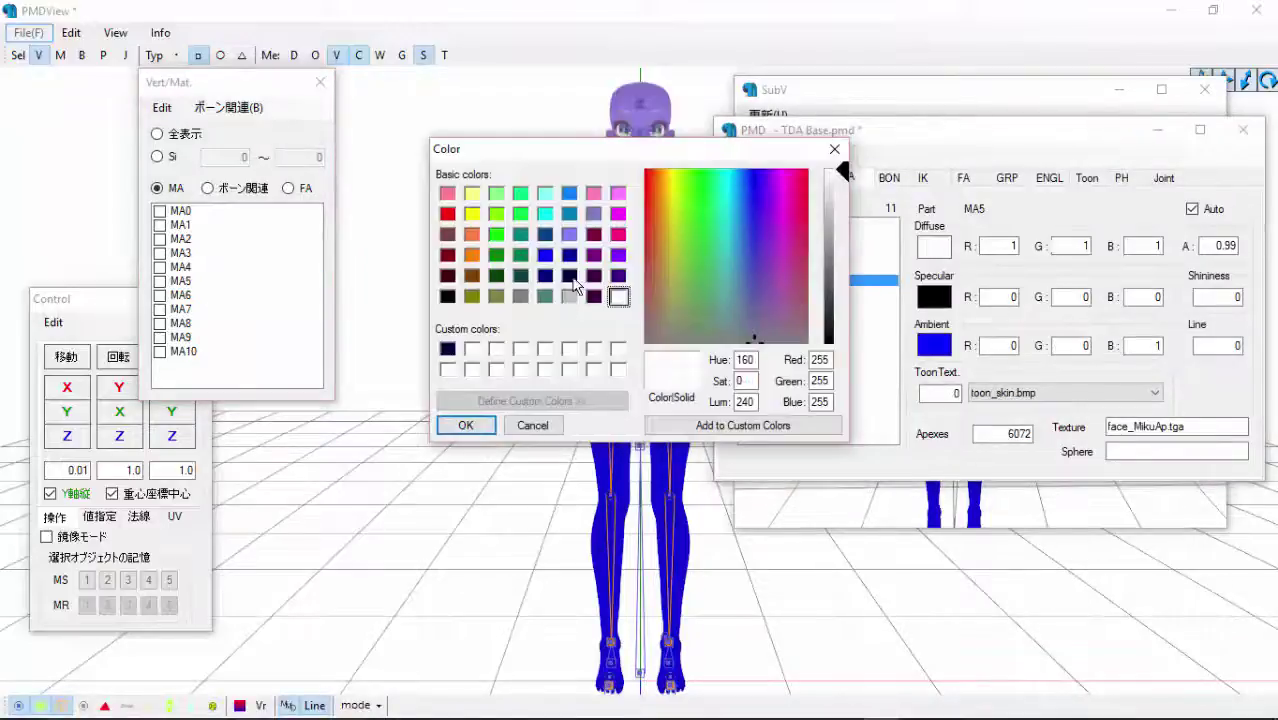
click(570, 278)
click(472, 426)
right_drag(640, 386, 646, 403)
Save the model under the name azurite as a PMD file in the mmdrequest folder.
click(882, 703)
click(793, 634)
click(743, 155)
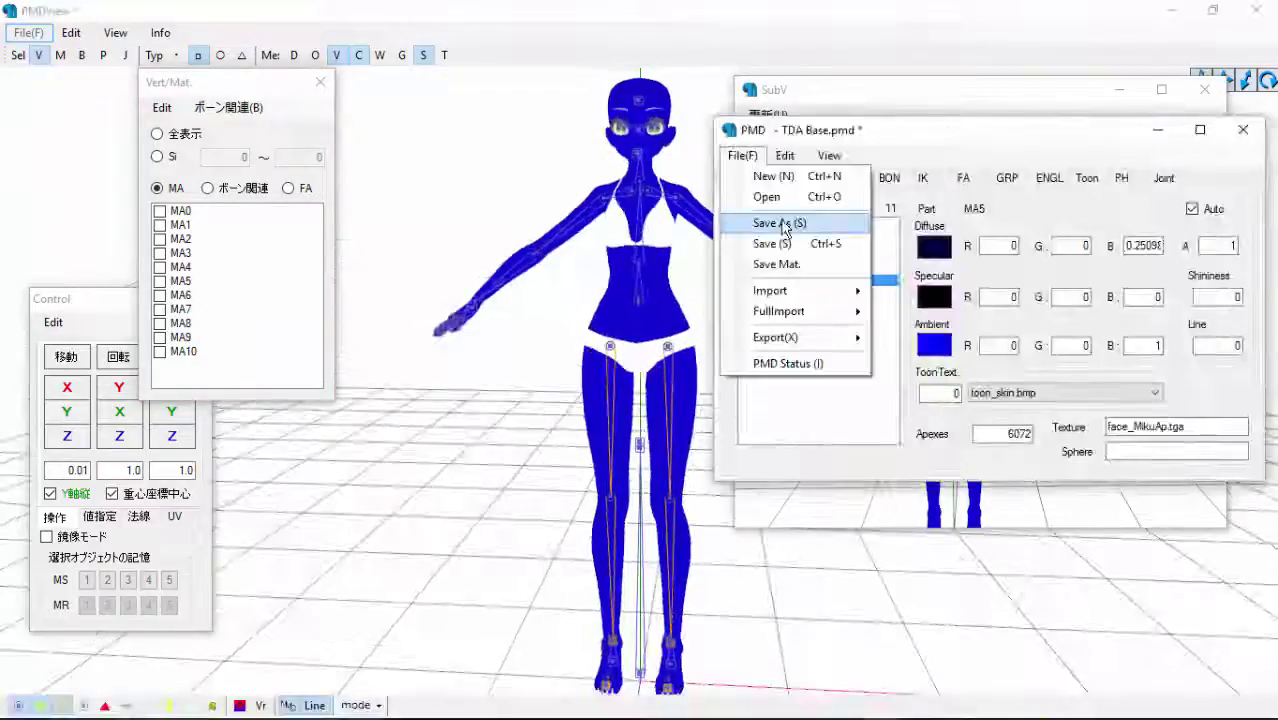
click(785, 226)
text(azurite)
click(739, 118)
click(775, 118)
double_click(770, 300)
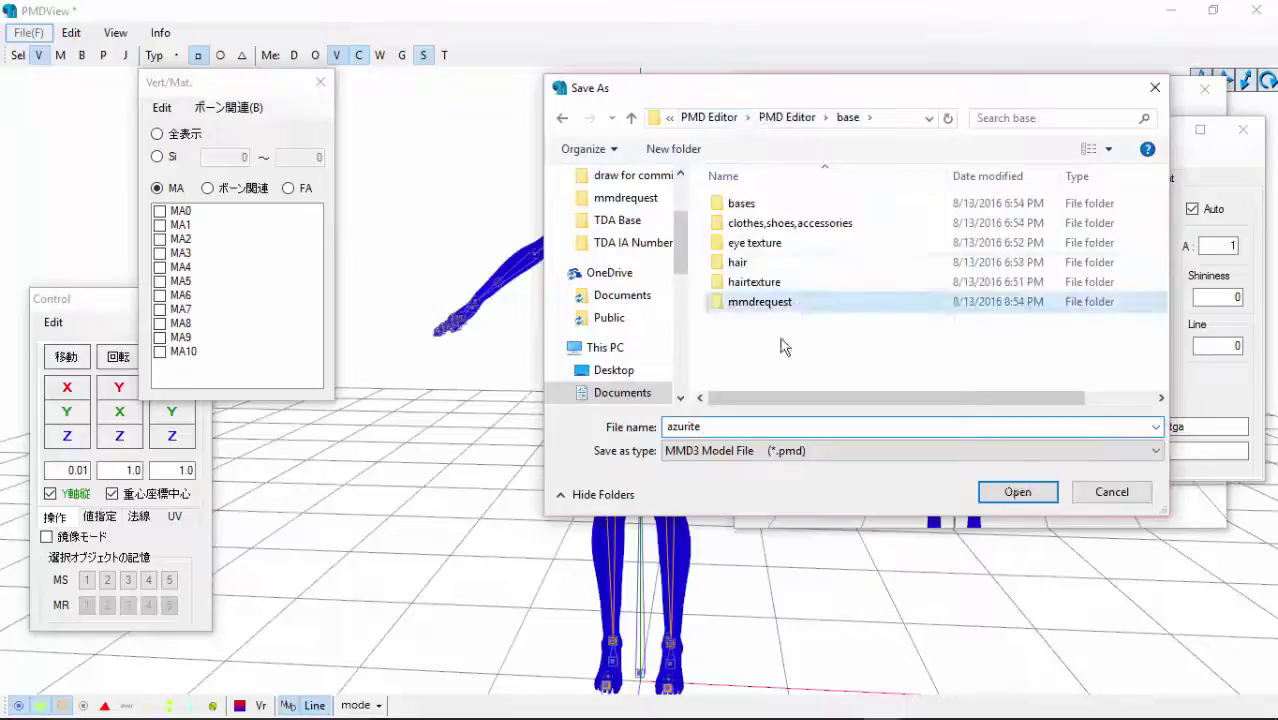
click(1018, 492)
click(783, 269)
Highlight material MA6, which covers the eyebrows, eyelashes and mouth, with the face framed in close-up.
click(168, 268)
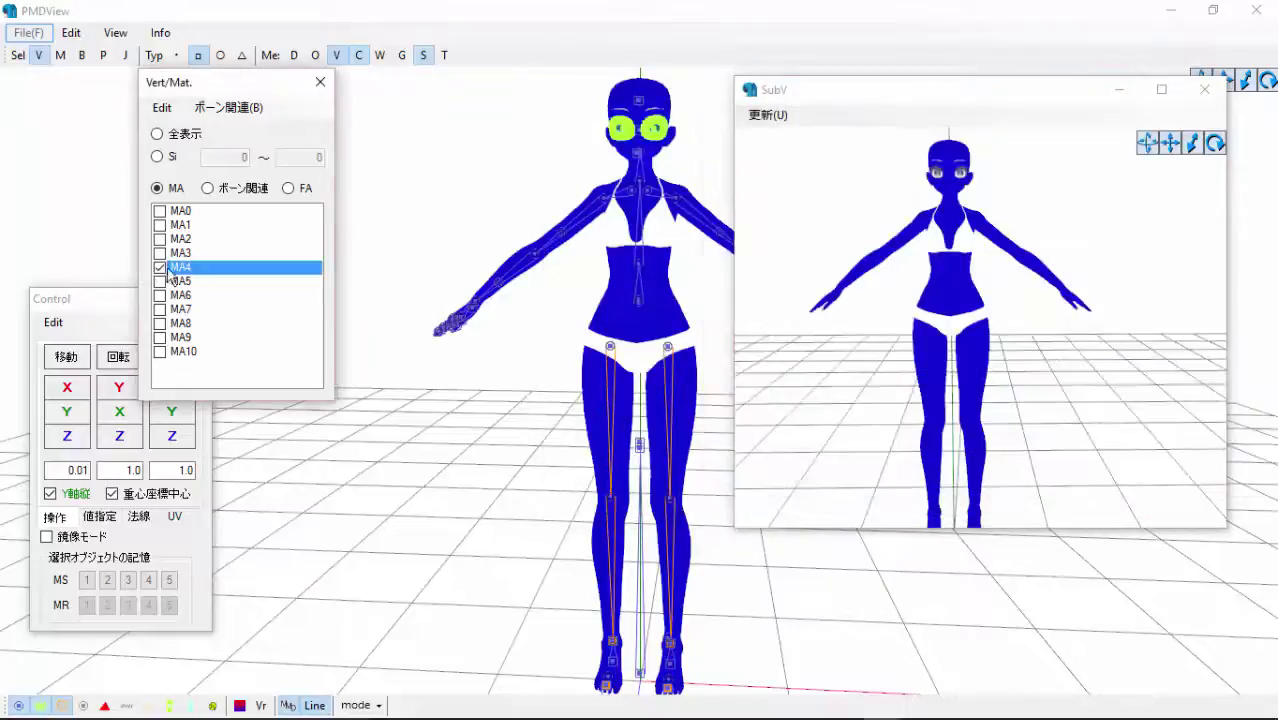
scroll(370, 342, up, 5)
drag(1084, 98, 1104, 145)
middle_drag(640, 130, 662, 640)
middle_drag(700, 200, 705, 165)
drag(860, 137, 940, 185)
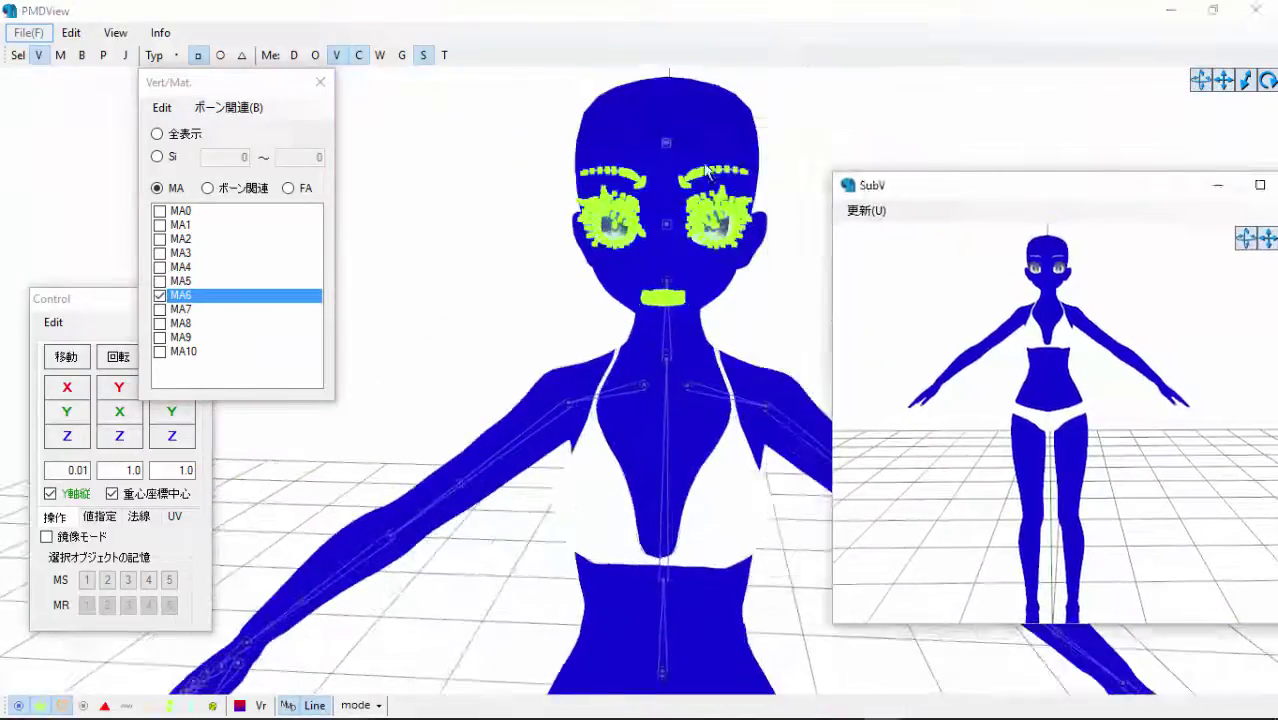
Box-select the MA6 vertices around the eyes and eyebrows and split them off into a new material.
drag(811, 190, 815, 245)
click(511, 381)
scroll(511, 381, up, 2)
drag(530, 90, 808, 223)
right_click(190, 294)
click(320, 350)
click(683, 438)
scroll(681, 407, down, 2)
right_drag(681, 407, 650, 400)
Set both the ambient and the diffuse colour of the new material Nw to black.
click(504, 390)
click(880, 702)
click(824, 625)
click(776, 304)
click(936, 343)
click(447, 297)
click(466, 425)
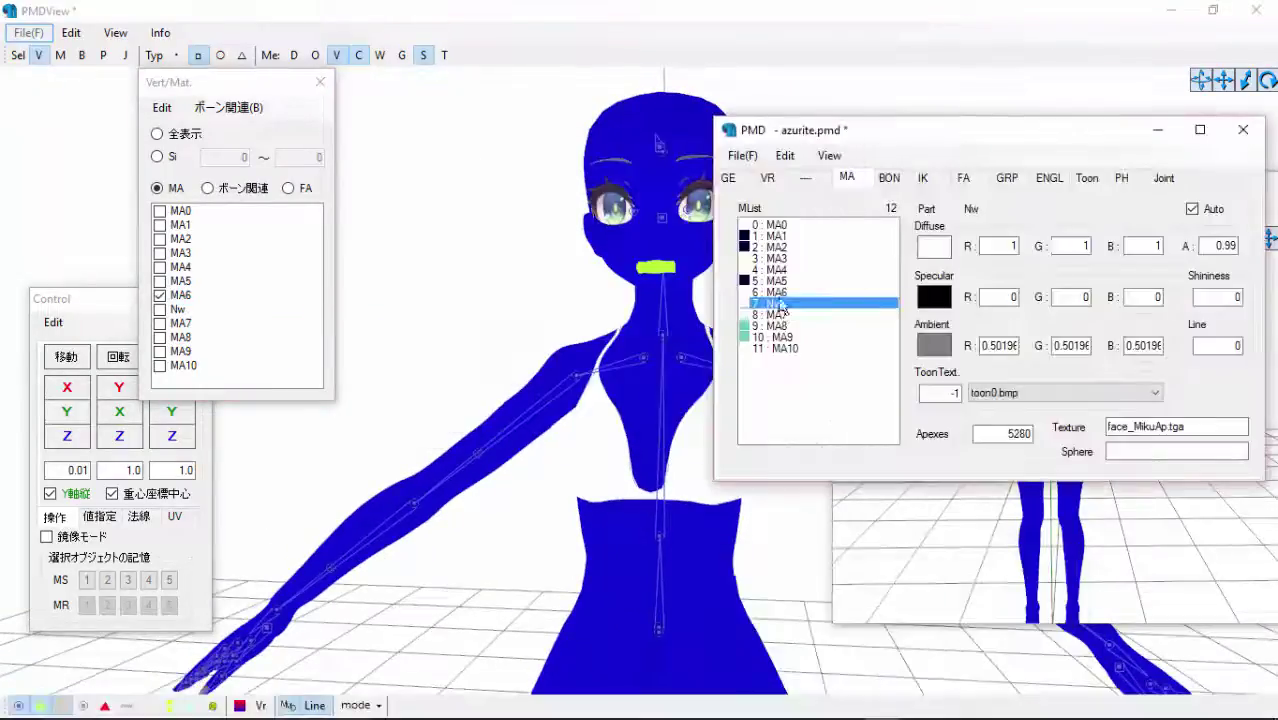
click(934, 248)
click(447, 297)
click(466, 425)
Turn off the MA6 highlight and save the changes to azurite.pmd.
drag(900, 130, 926, 135)
right_drag(560, 290, 485, 310)
click(162, 295)
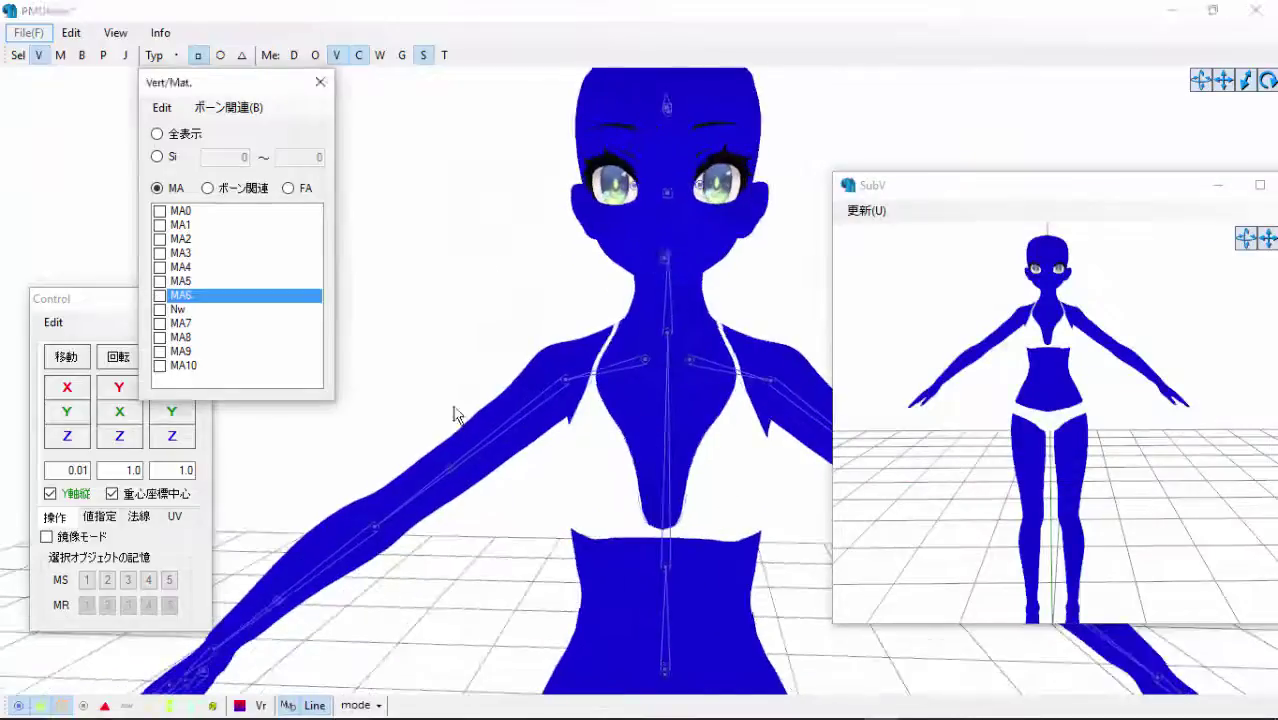
scroll(454, 414, down, 2)
right_drag(454, 414, 682, 471)
click(880, 702)
click(793, 640)
click(769, 160)
click(801, 248)
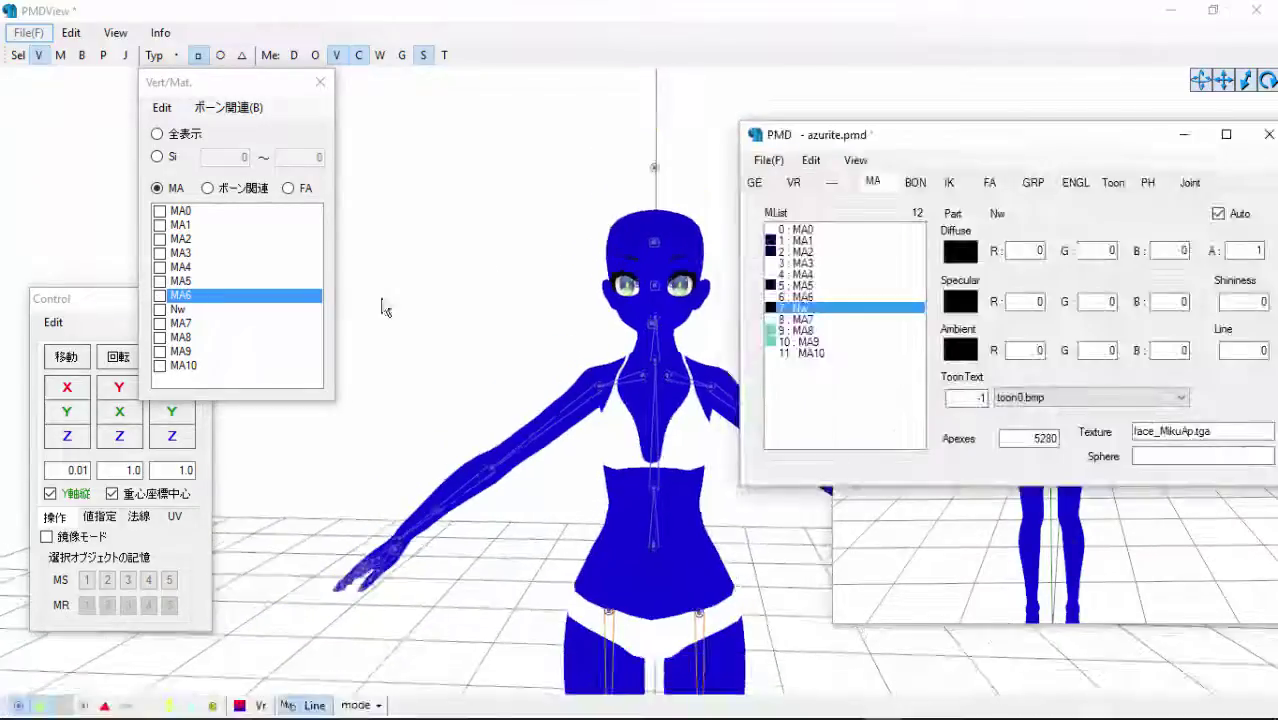
click(385, 308)
Show the rigid bodies on the whole figure for inspection and hide them again.
scroll(385, 308, down, 2)
click(103, 55)
scroll(472, 357, down, 2)
middle_drag(476, 443, 475, 295)
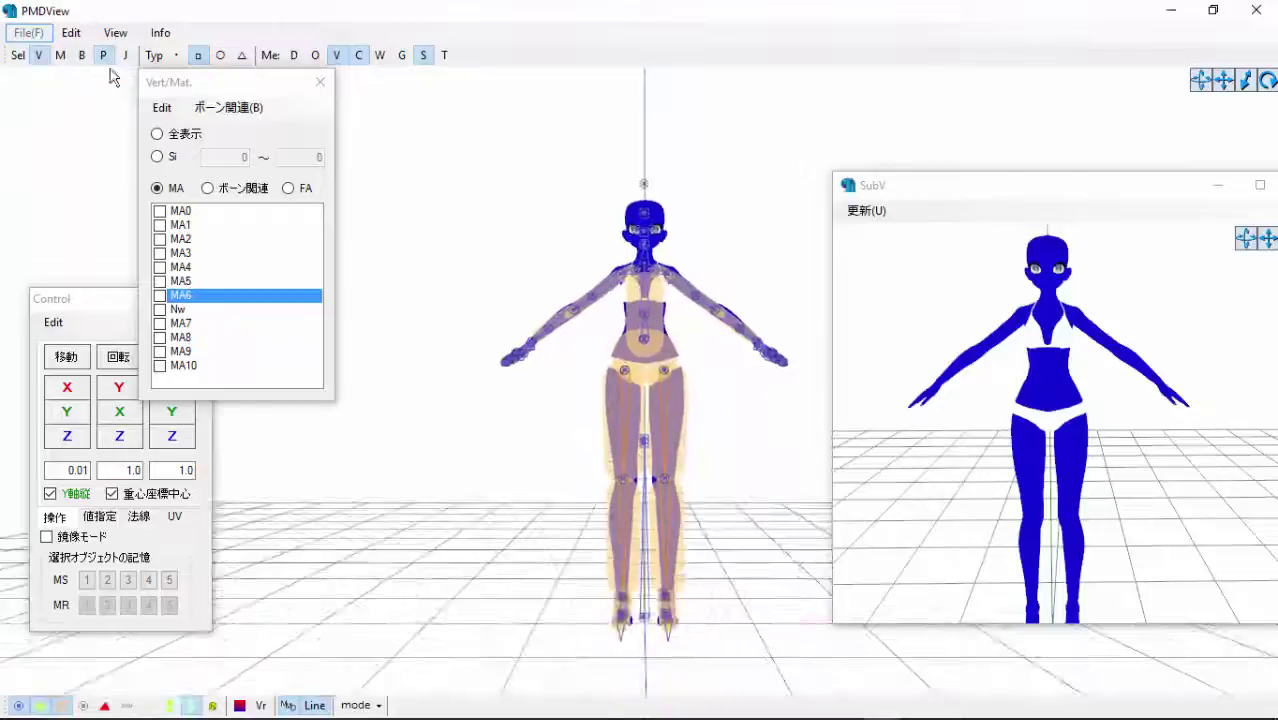
click(104, 57)
Switch to MikuMikuDance and load the saved model to preview it.
click(922, 706)
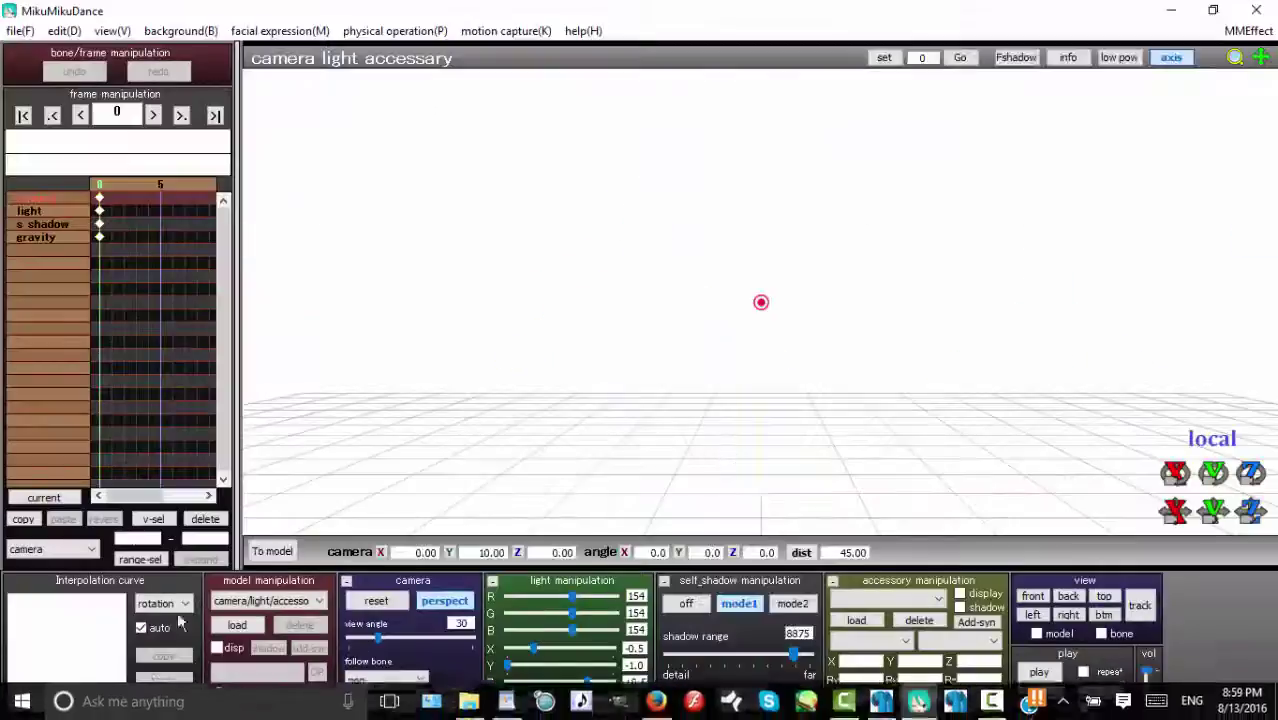
click(236, 625)
click(152, 88)
click(232, 89)
double_click(277, 343)
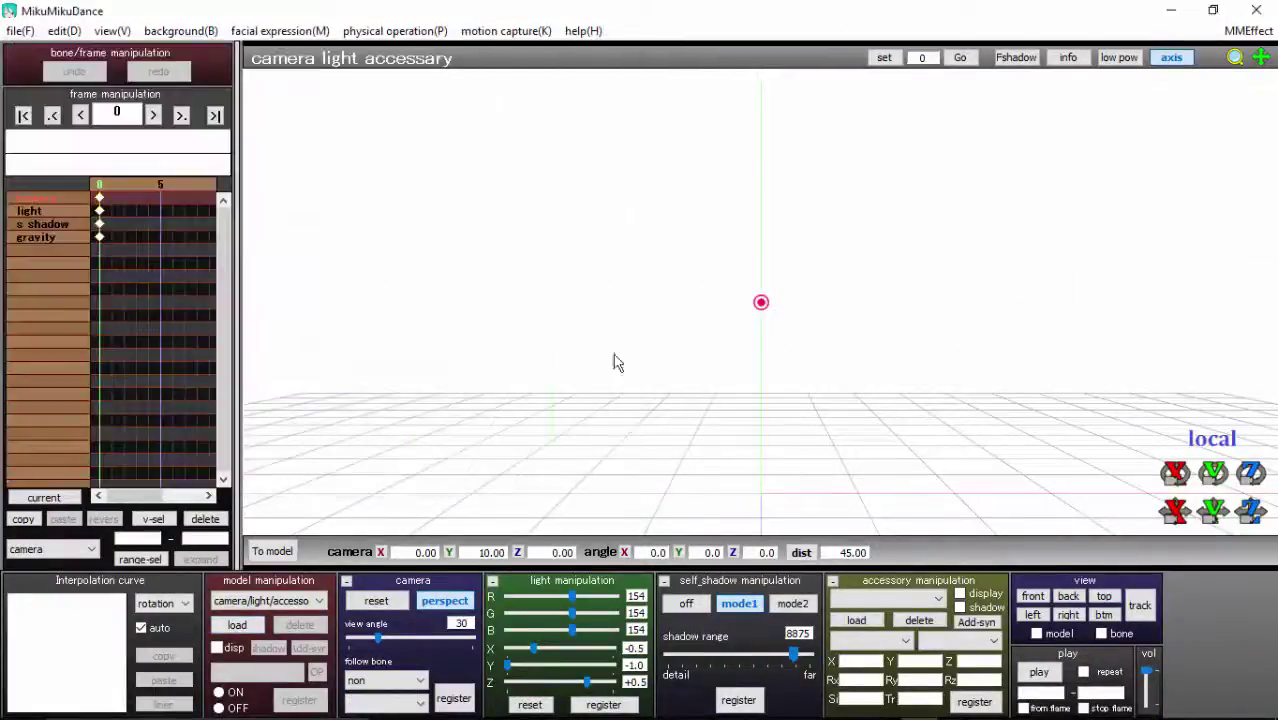
click(627, 422)
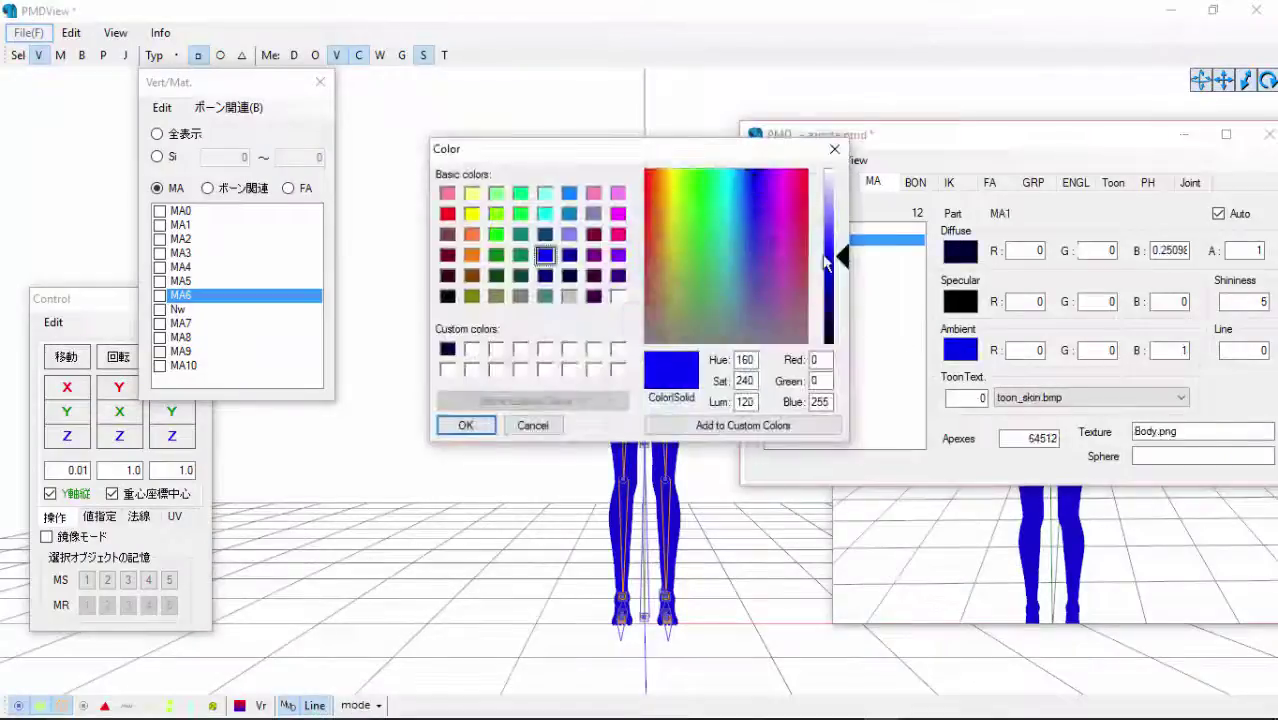
Store a darker blue (blue about 0.69) as a custom colour and apply it as ambient colour to MA1, MA2 and MA5.
click(768, 425)
click(467, 426)
click(810, 252)
click(960, 349)
click(448, 349)
click(467, 426)
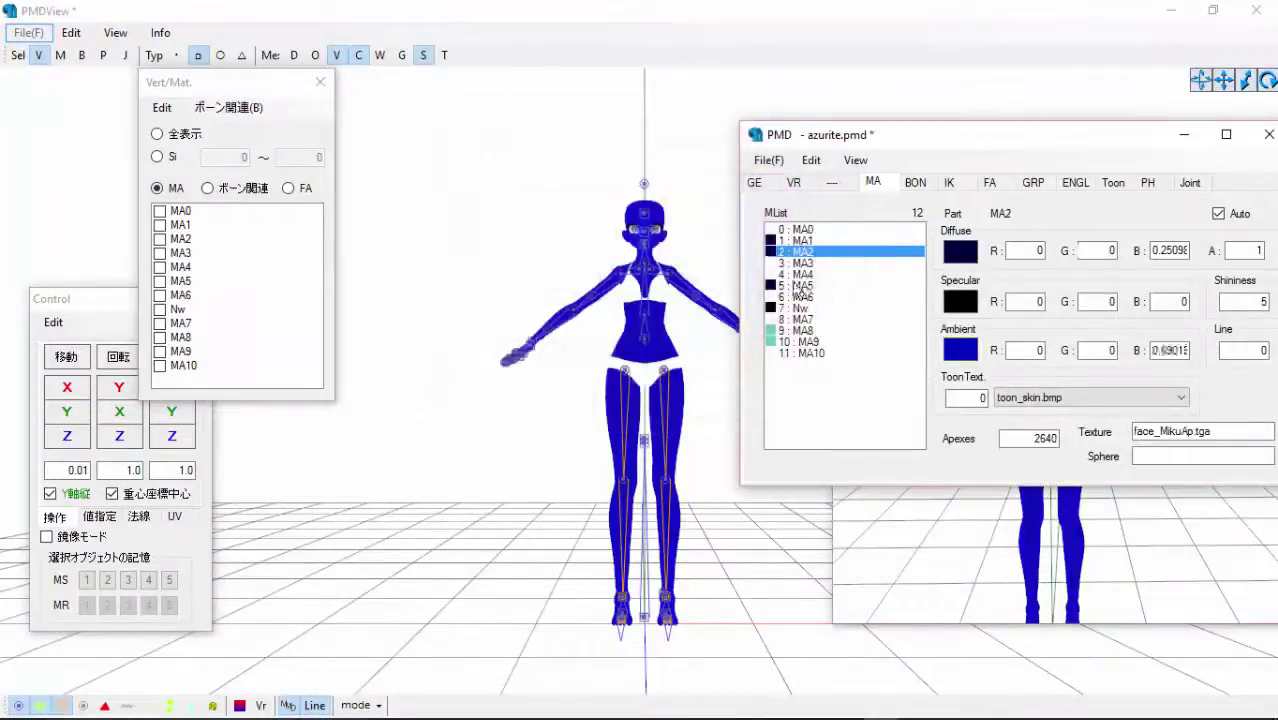
click(800, 286)
click(960, 349)
click(466, 425)
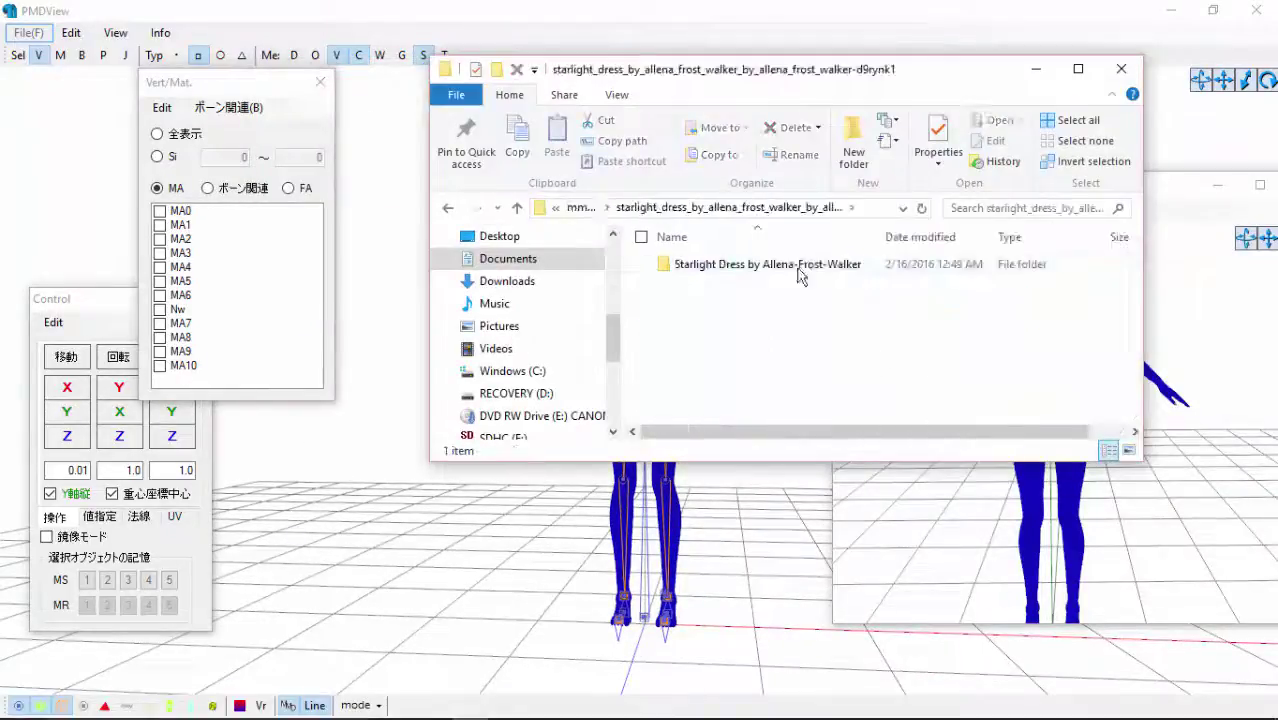
Open the folder Starlight Dress by Allena-Frost-Walker.
double_click(800, 270)
ctrl+click(690, 280)
ctrl+click(810, 285)
ctrl+click(930, 288)
ctrl+click(1028, 298)
ctrl+click(1040, 385)
ctrl+click(812, 360)
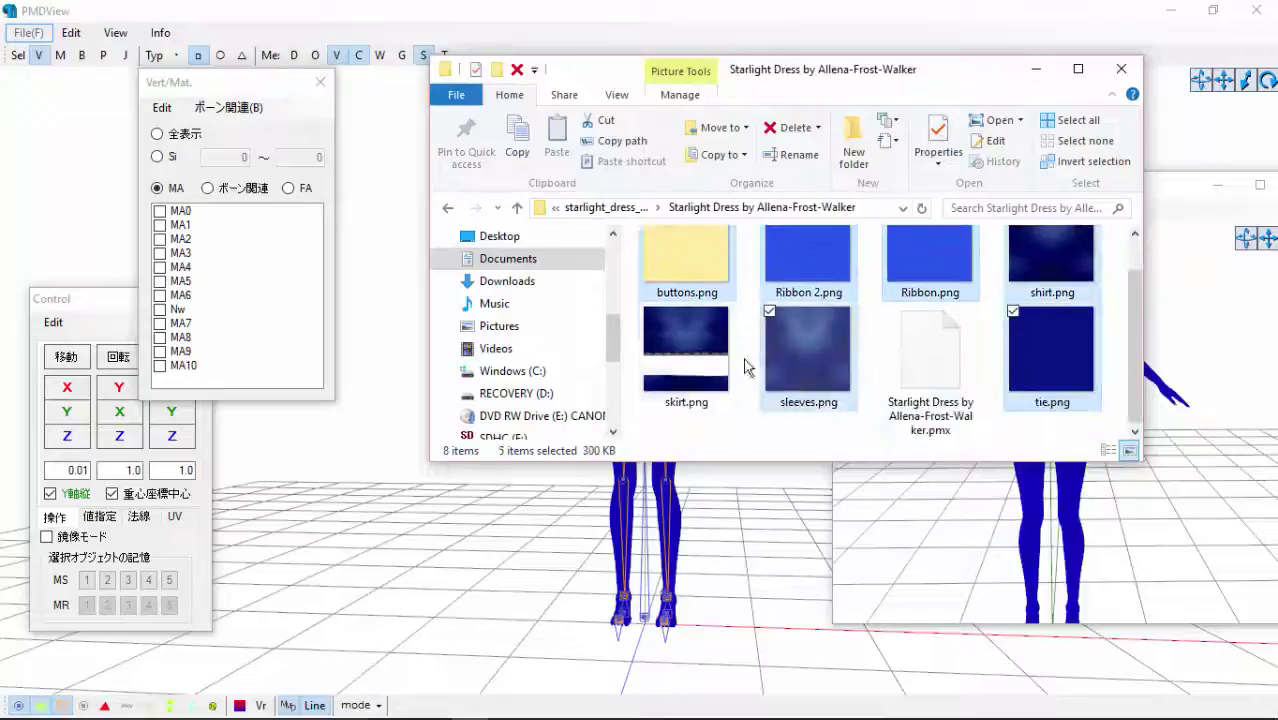
right_click(705, 350)
click(755, 657)
key(ctrl+z)
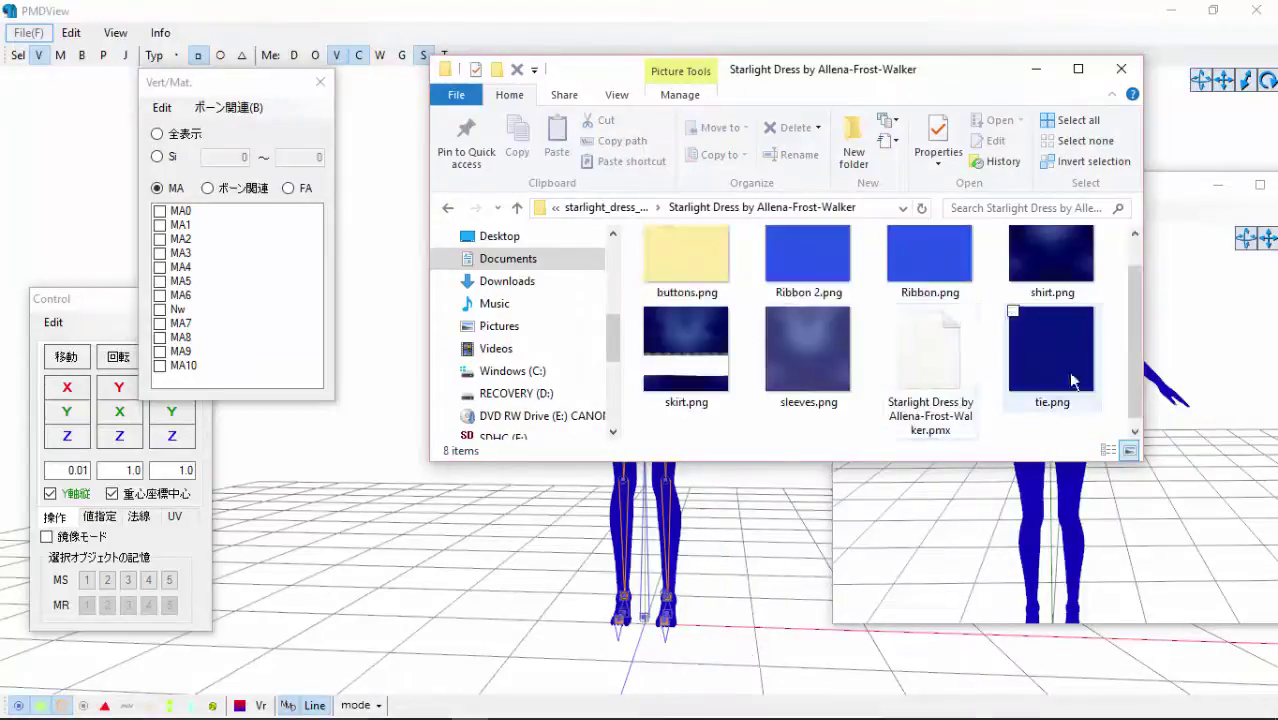
Copy the dress's PNG texture images into the mmdrequest folder.
ctrl+click(1066, 375)
ctrl+click(815, 358)
ctrl+click(692, 358)
ctrl+click(930, 285)
ctrl+click(810, 285)
ctrl+click(692, 285)
right_click(730, 352)
click(778, 610)
key(BackSpace)
key(BackSpace)
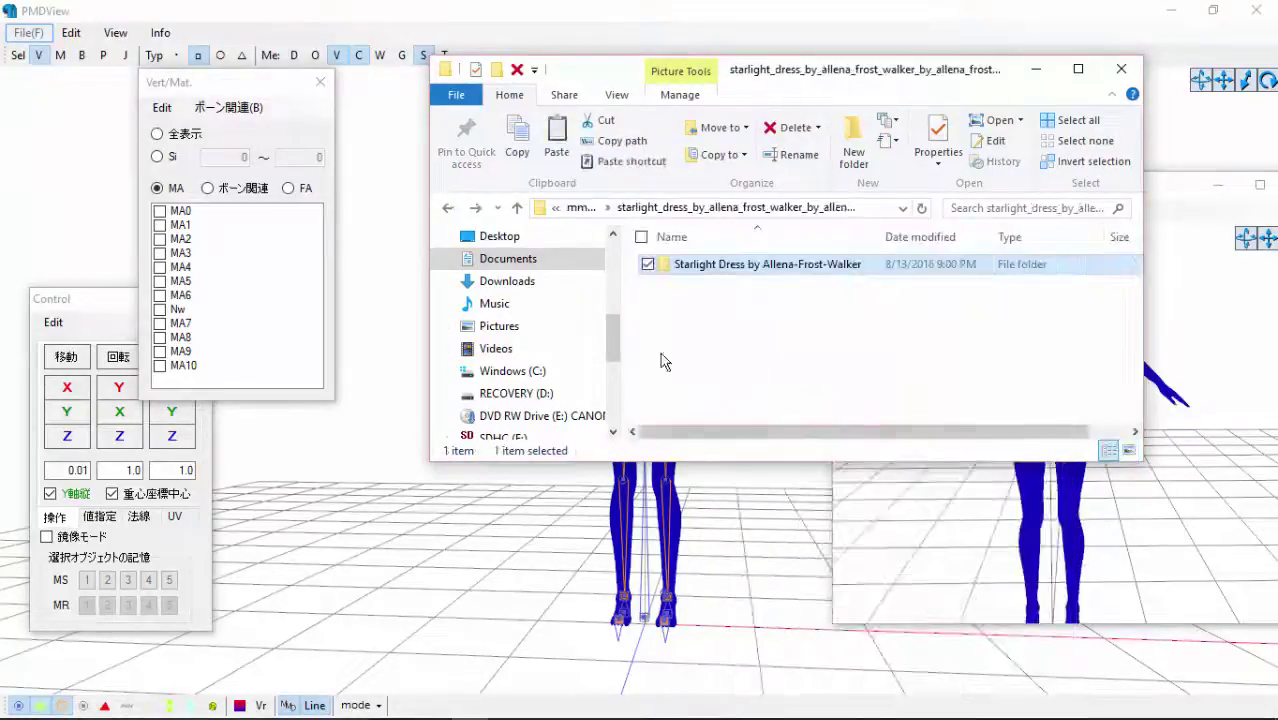
right_click(638, 391)
click(504, 522)
Load Starlight Dress by Allena-Frost-Walker.pmx from its folder into PMX Editor as a new model at scale 1.
double_click(725, 306)
drag(740, 264, 503, 459)
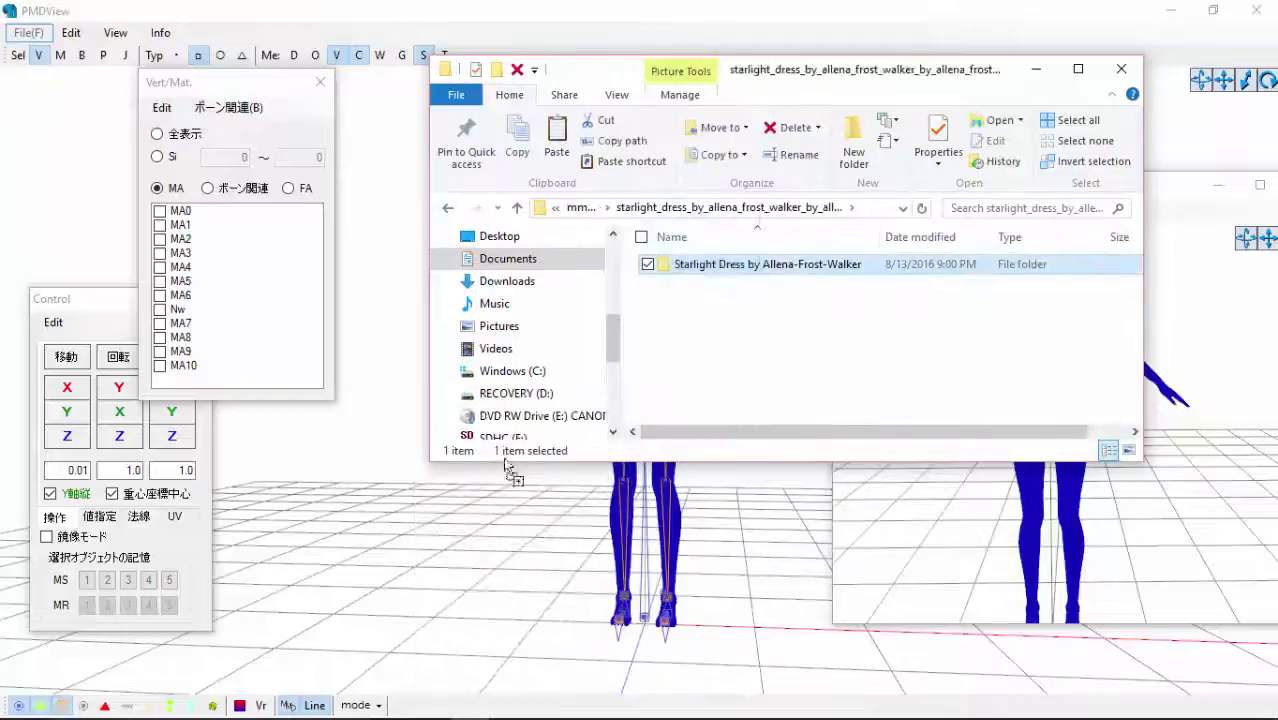
double_click(760, 264)
scroll(897, 400, down, 1)
drag(897, 432, 482, 566)
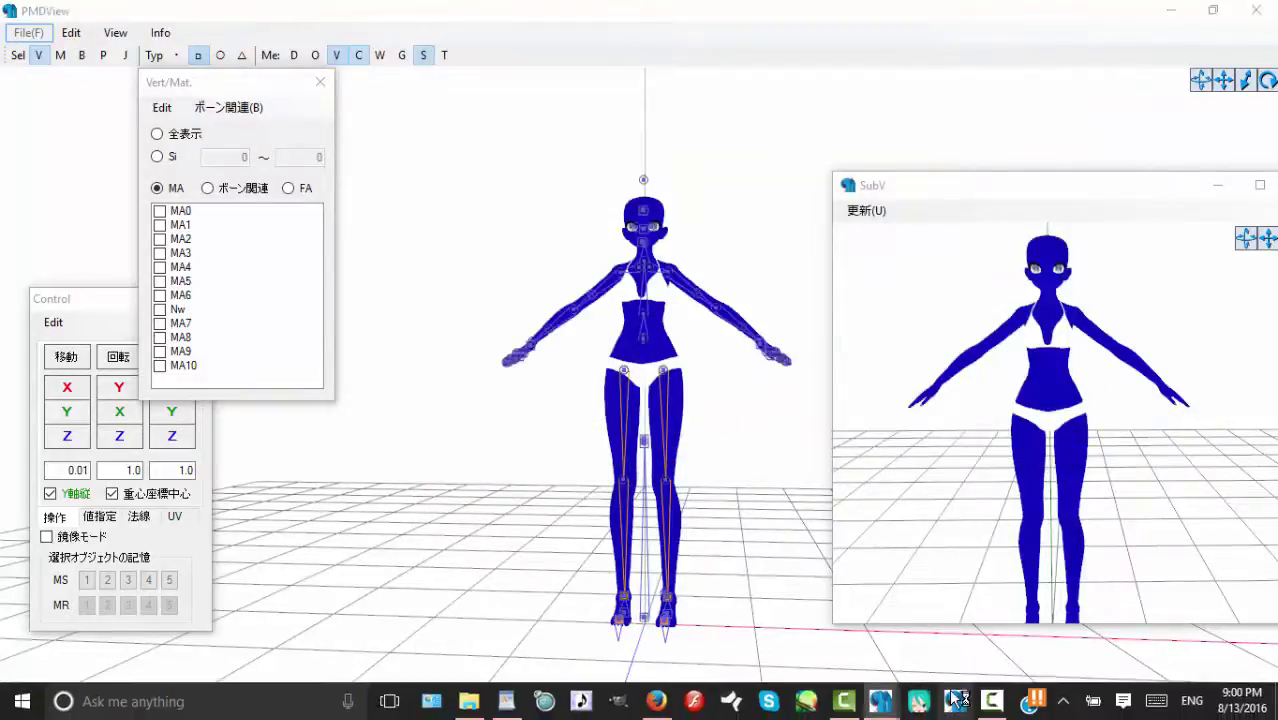
click(957, 700)
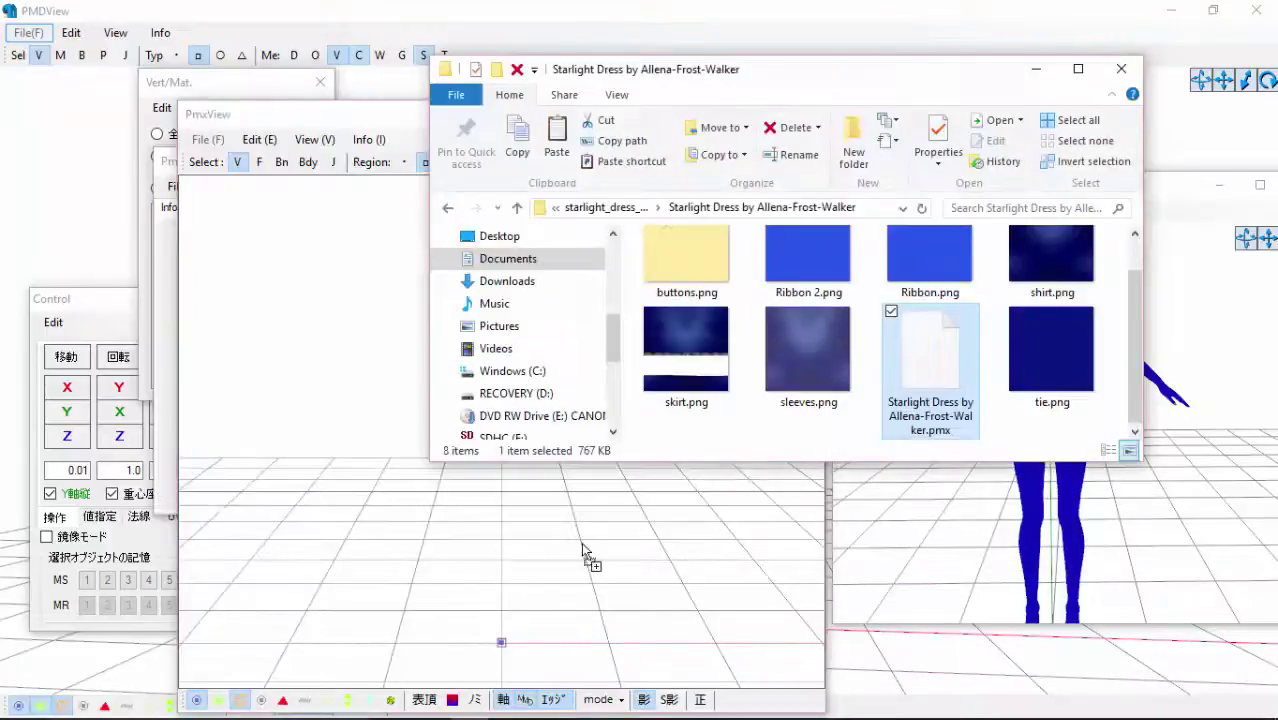
drag(930, 350, 490, 385)
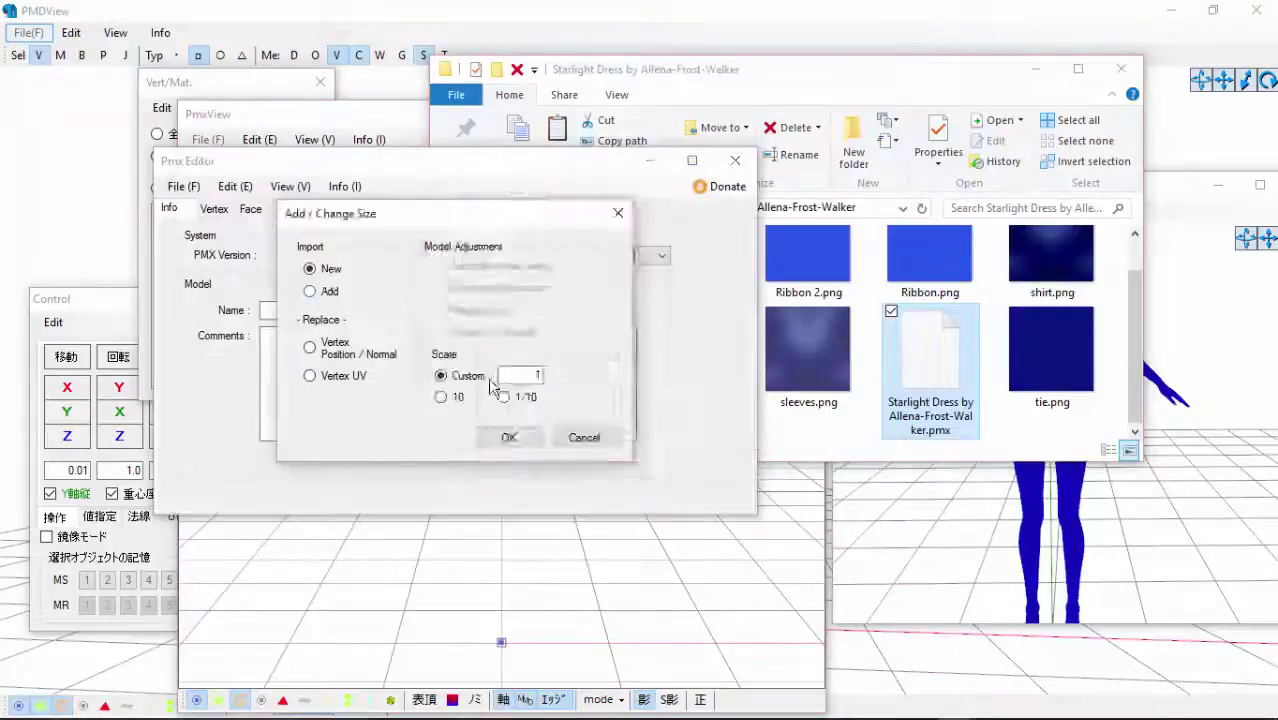
click(509, 437)
Export the dress as dress.pmd at scale 1 and put the PMX Editor window away.
click(182, 186)
click(241, 344)
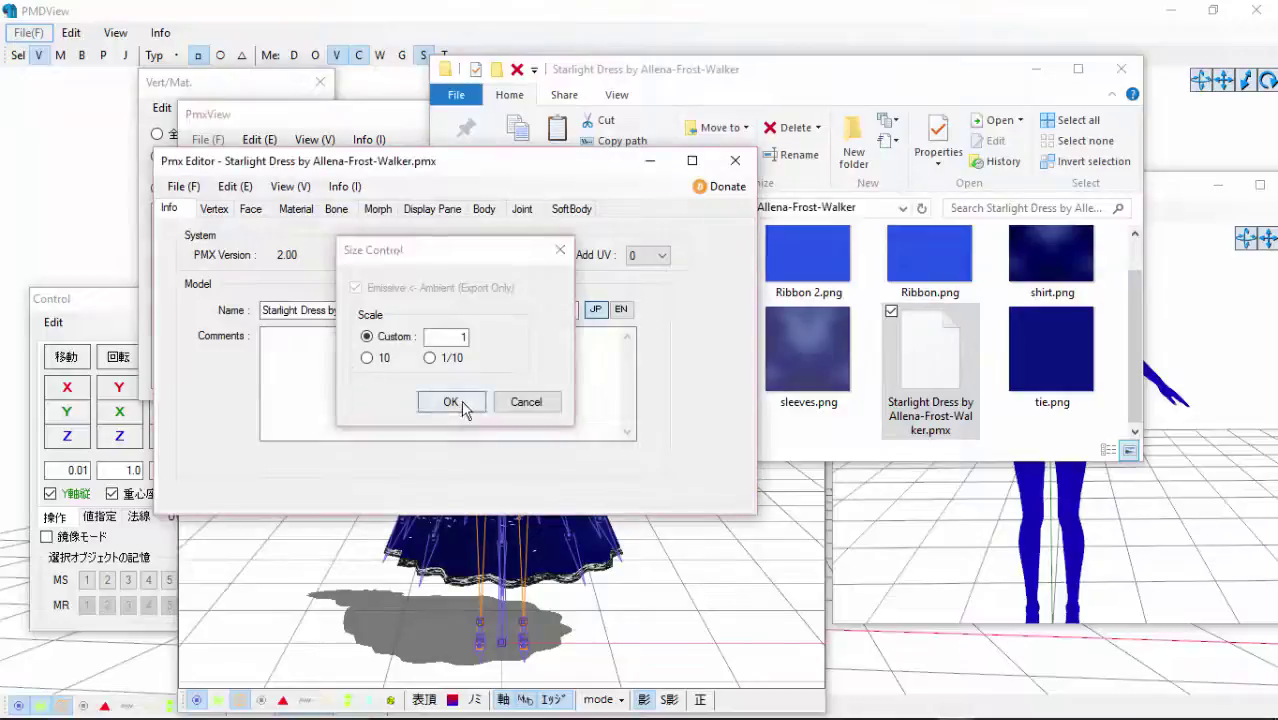
click(451, 400)
click(650, 160)
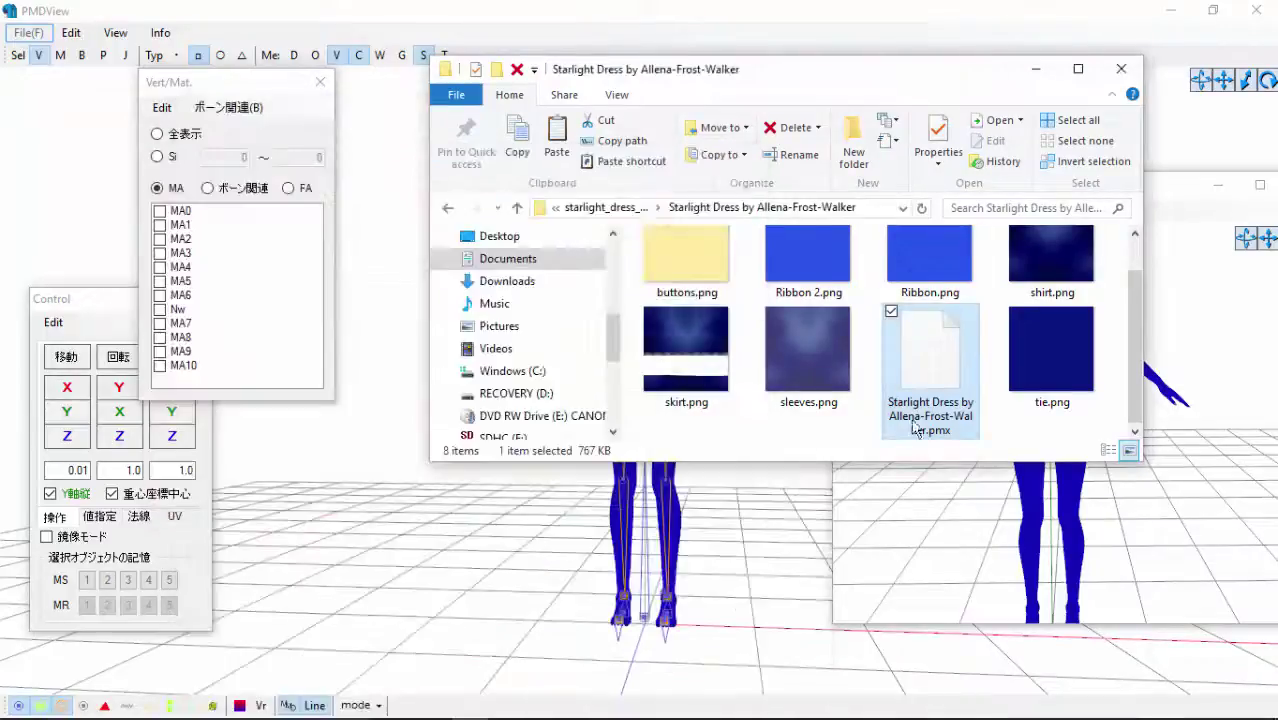
Find dress.pmd in the starlight_dress folder and import it into PMDView, adding it to the azurite model.
click(448, 209)
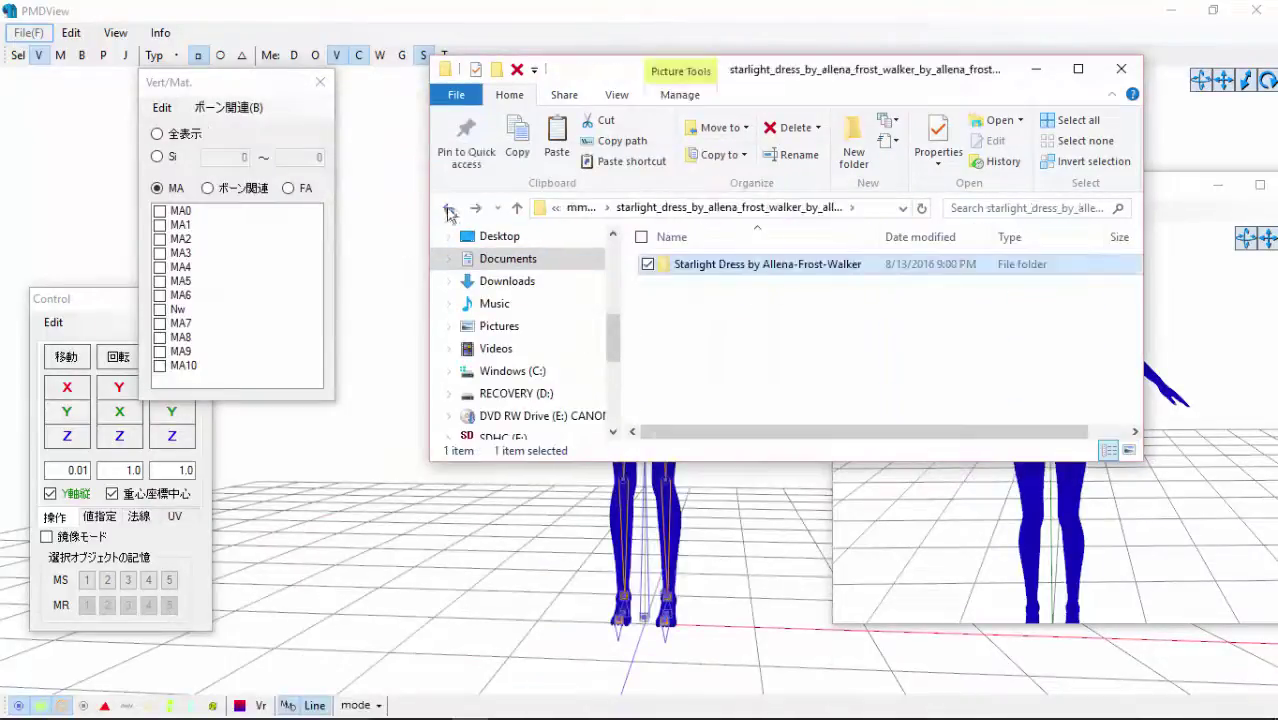
click(448, 211)
scroll(702, 297, down, 3)
scroll(708, 300, up, 3)
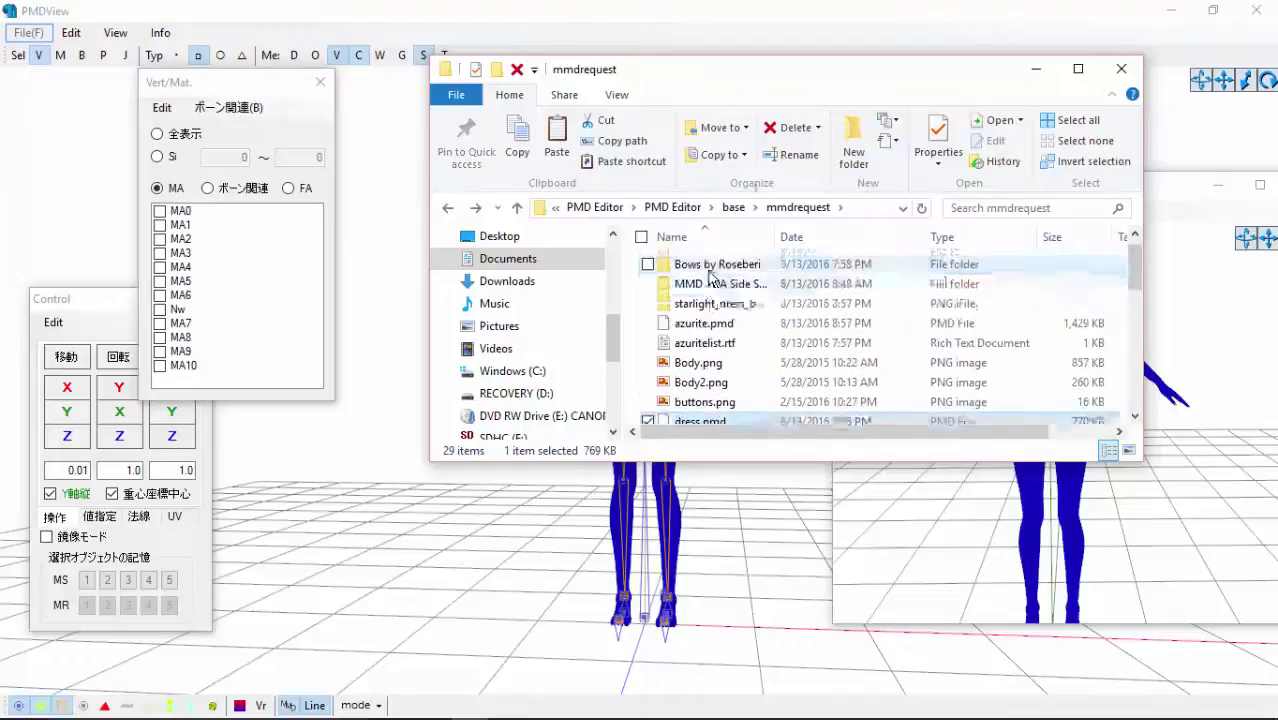
double_click(716, 297)
drag(708, 287, 362, 488)
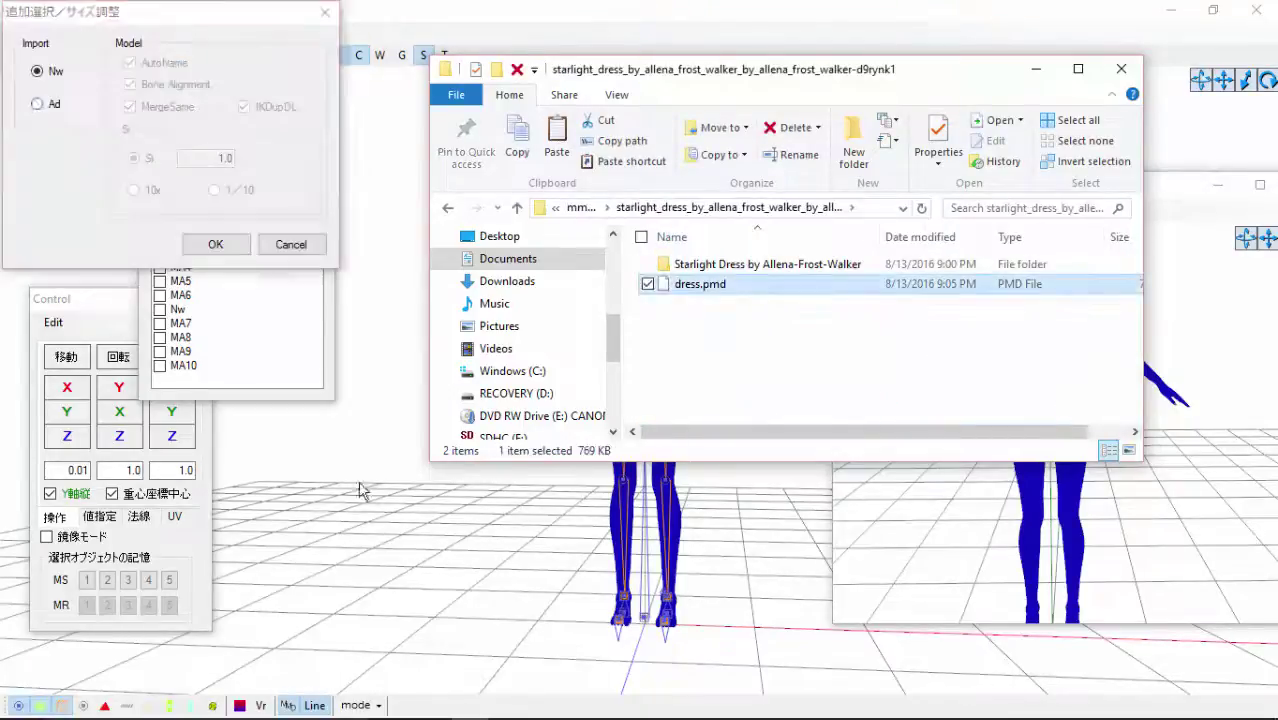
click(216, 245)
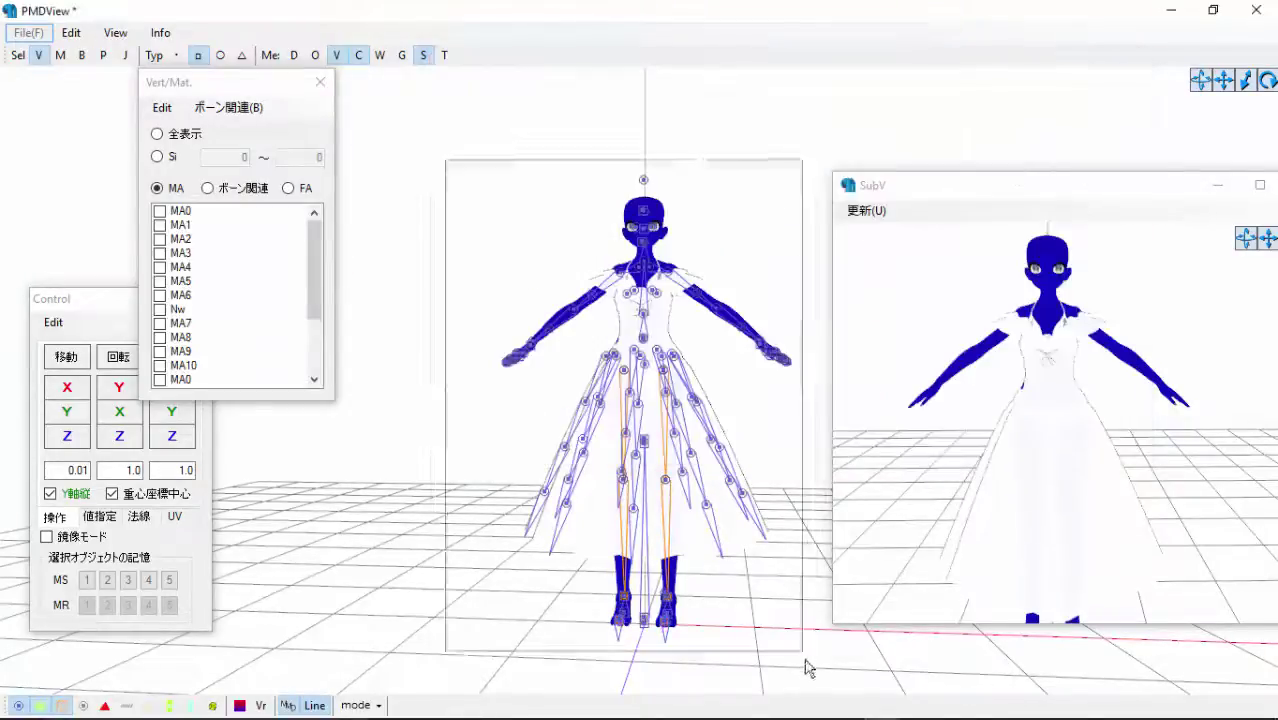
Highlight all the dress materials, box-select their vertices and shift the dress along Y to match the body.
drag(161, 282, 162, 380)
drag(440, 190, 856, 656)
drag(67, 412, 67, 398)
mouse_move(1112, 425)
right_down()
mouse_move(1038, 408)
mouse_move(1109, 418)
right_up()
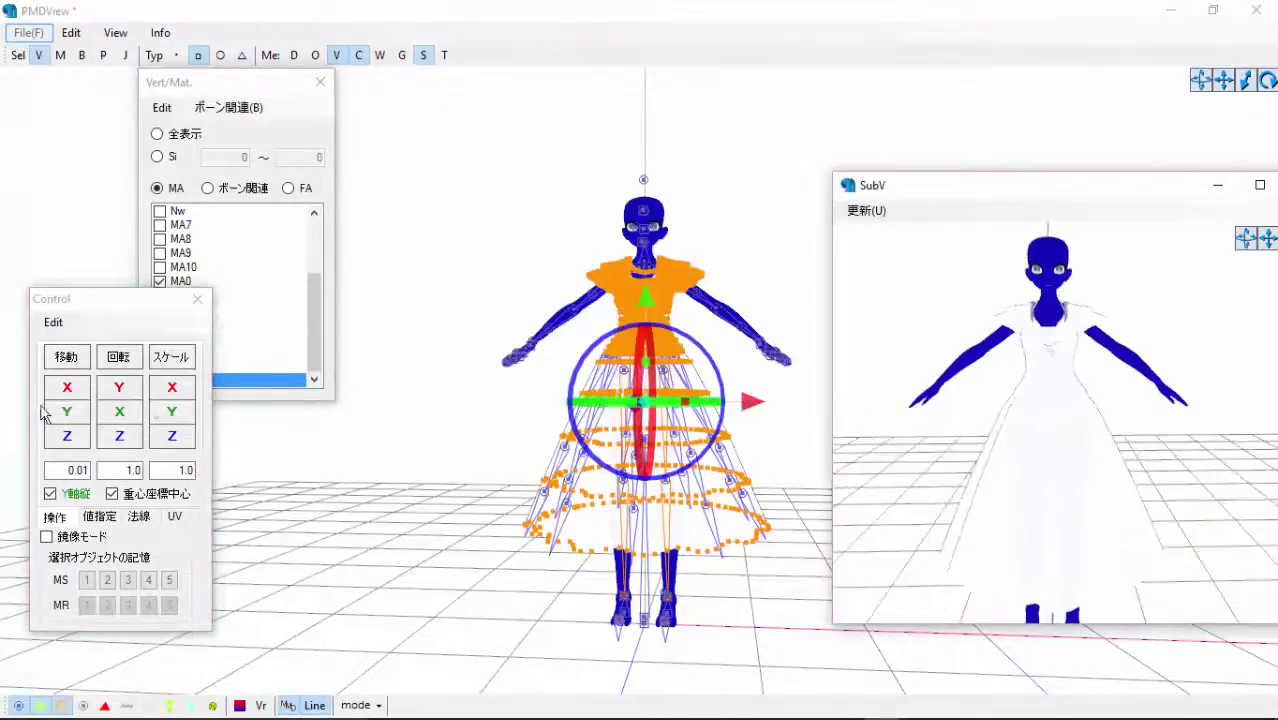
drag(66, 412, 66, 408)
right_drag(1000, 498, 859, 485)
right_drag(480, 430, 450, 450)
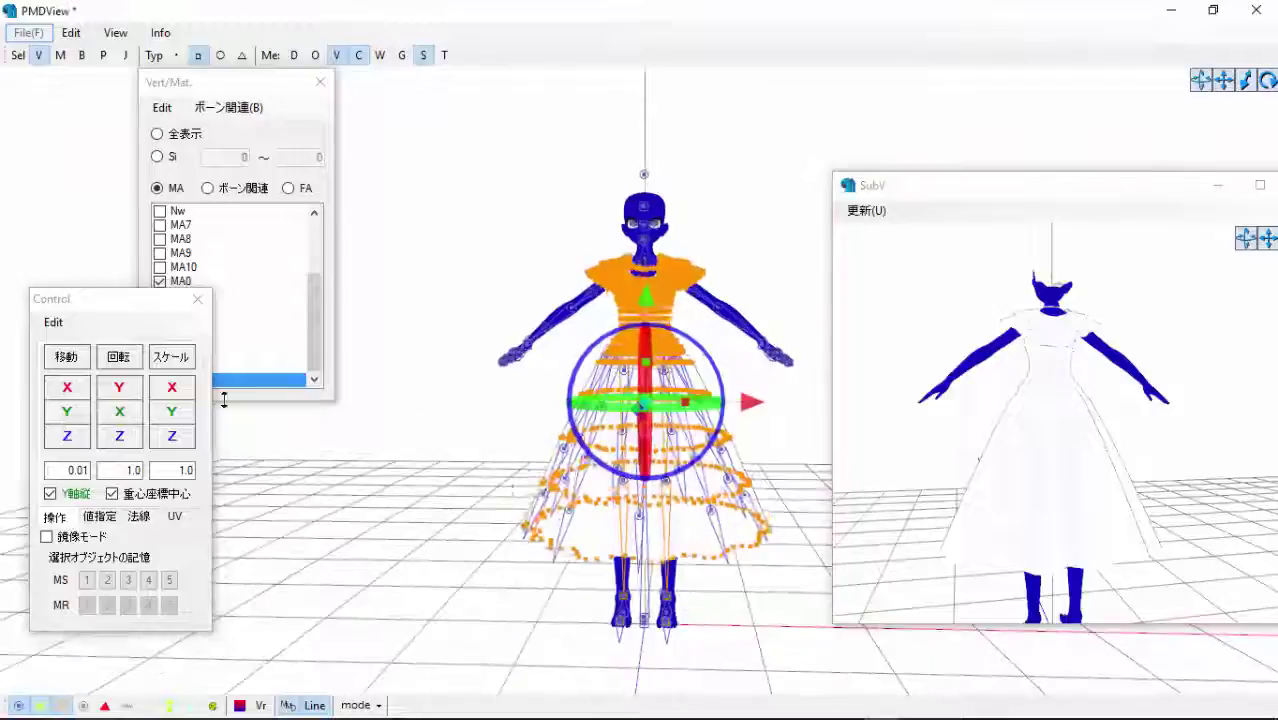
Fine-tune the selected dress vertices' height along Y and rescale them along X to fit the body.
drag(67, 412, 67, 414)
right_drag(1008, 487, 1150, 485)
drag(67, 412, 67, 402)
drag(184, 384, 184, 392)
mouse_move(1000, 482)
right_down()
mouse_move(1016, 483)
mouse_move(998, 478)
right_up()
drag(182, 394, 182, 400)
mouse_move(1110, 497)
right_down()
mouse_move(1190, 508)
mouse_move(1088, 492)
right_up()
Try highlighting only the skirt material MA4, selecting its vertices and adjusting the skirt's height along Y.
click(748, 625)
drag(555, 505, 528, 489)
click(164, 277)
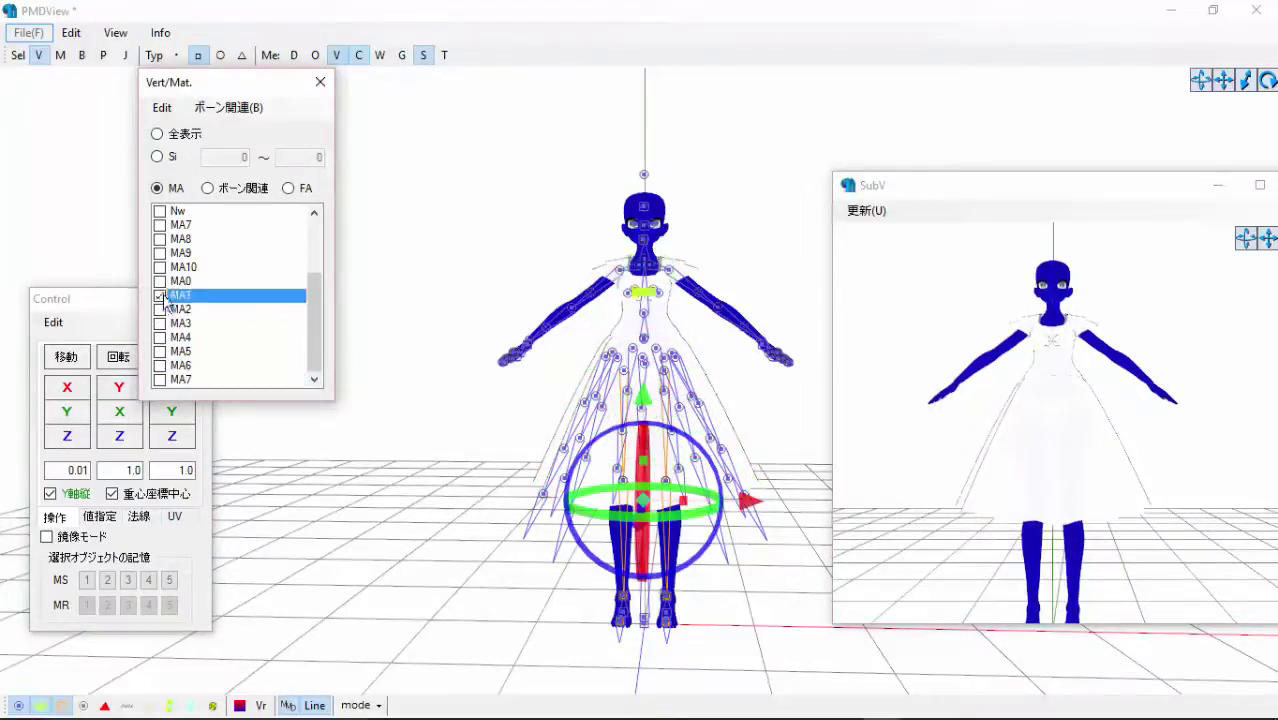
click(162, 341)
drag(803, 616, 645, 561)
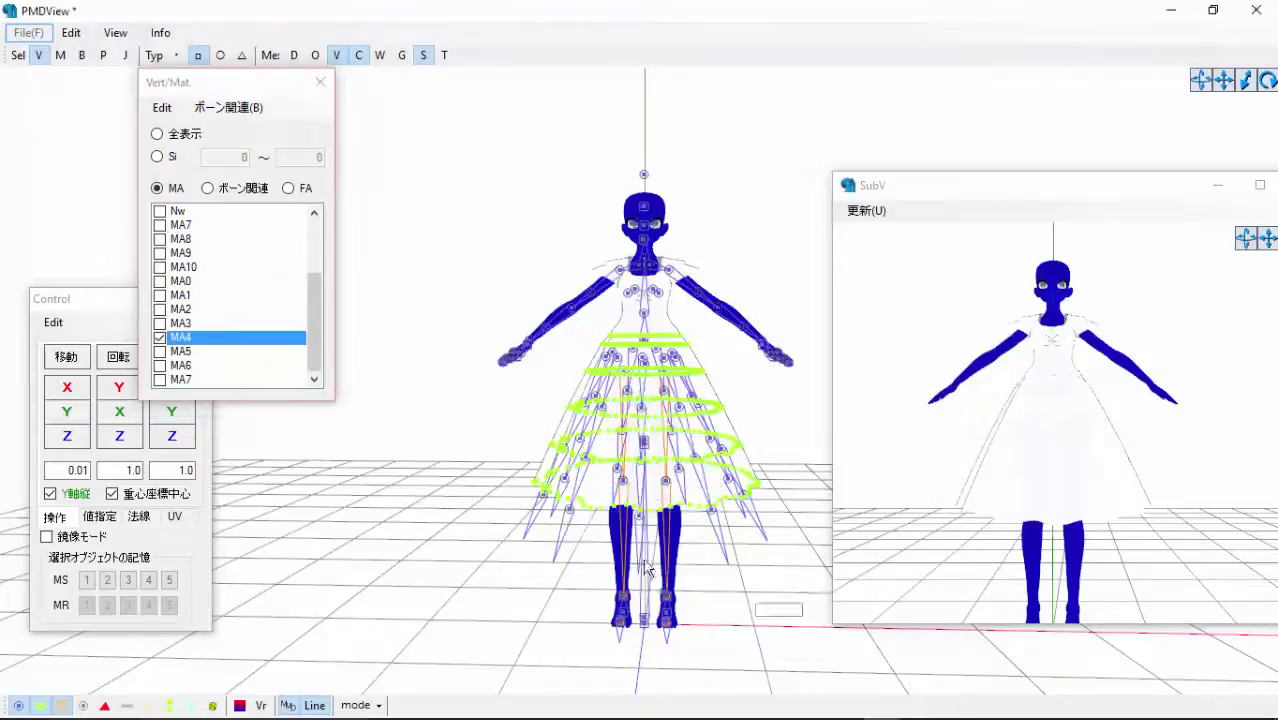
click(92, 313)
drag(174, 412, 174, 422)
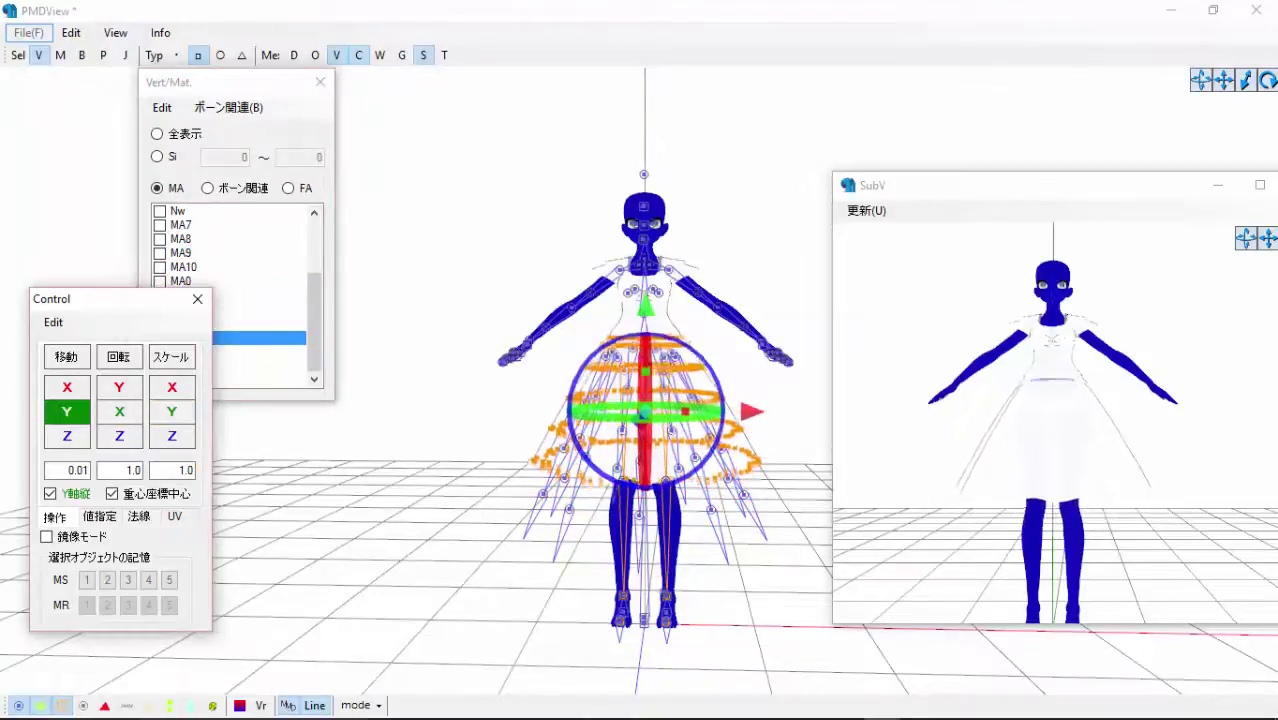
mouse_move(1040, 505)
right_down()
mouse_move(1170, 522)
mouse_move(1027, 513)
right_up()
drag(67, 412, 67, 412)
Undo the latest height adjustments made to the skirt and dress.
key(ctrl+z)
key(ctrl+z)
key(ctrl+z)
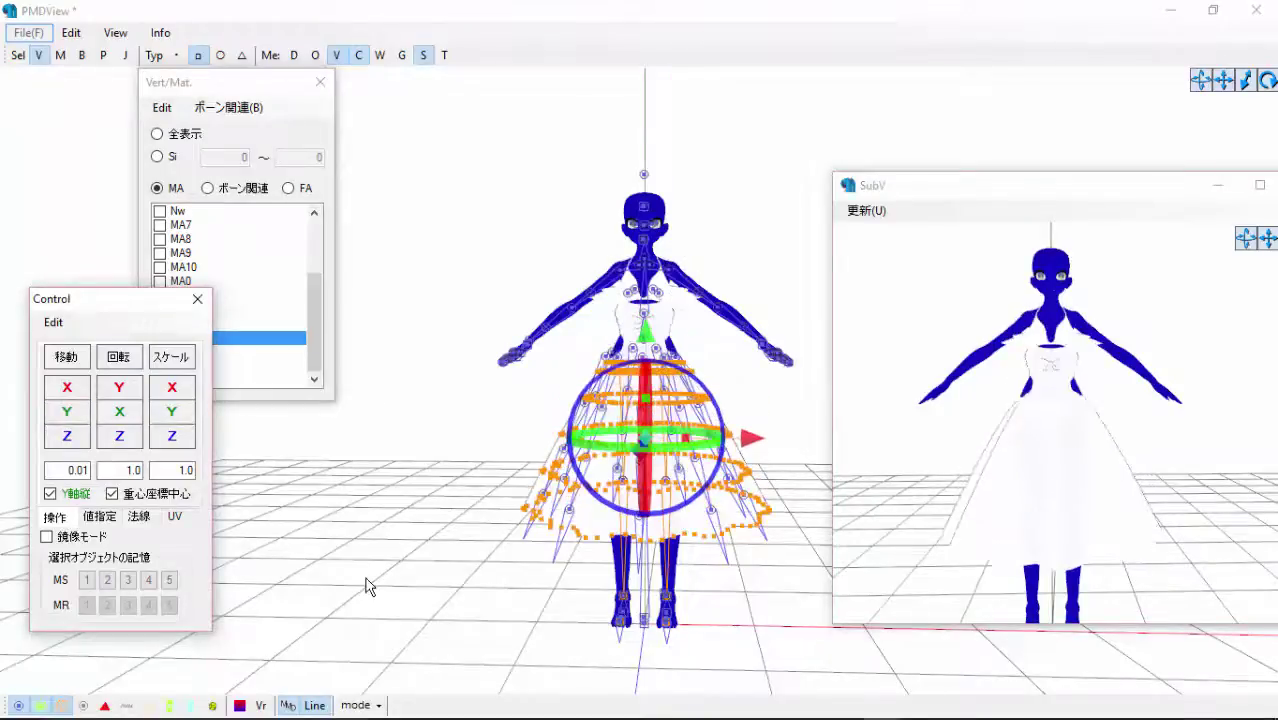
key(ctrl+z)
key(ctrl+z)
Deselect the skirt vertices, check the fit from other angles and save the model as azuriteee.pmd.
click(442, 576)
right_drag(442, 576, 448, 480)
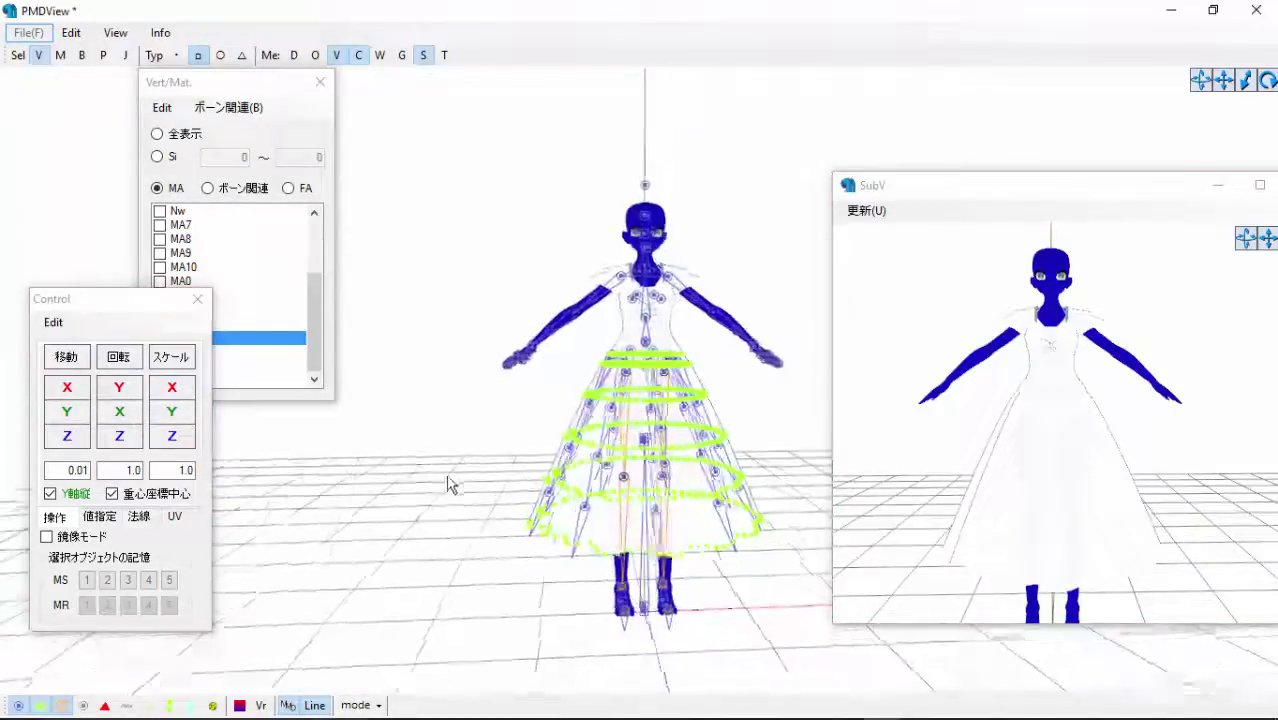
right_drag(400, 410, 448, 425)
right_drag(1045, 480, 1098, 481)
click(883, 707)
click(777, 618)
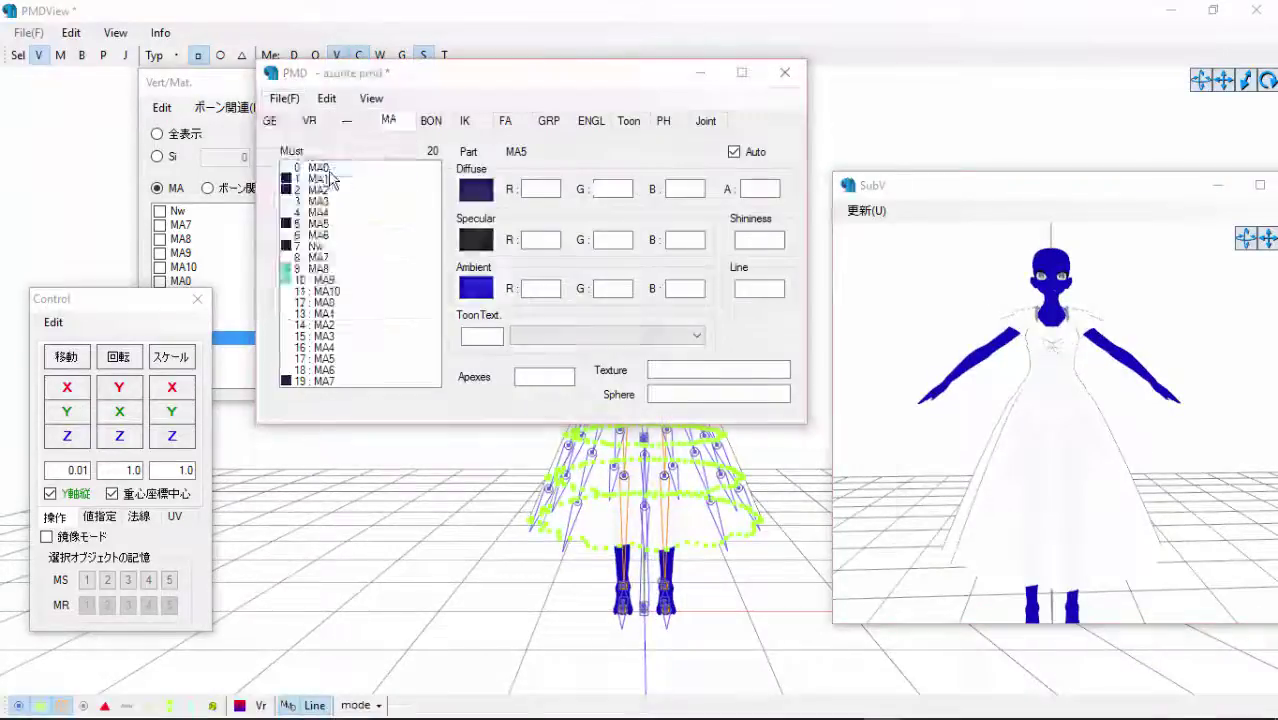
key(ctrl+s)
text(azurite)
key(Return)
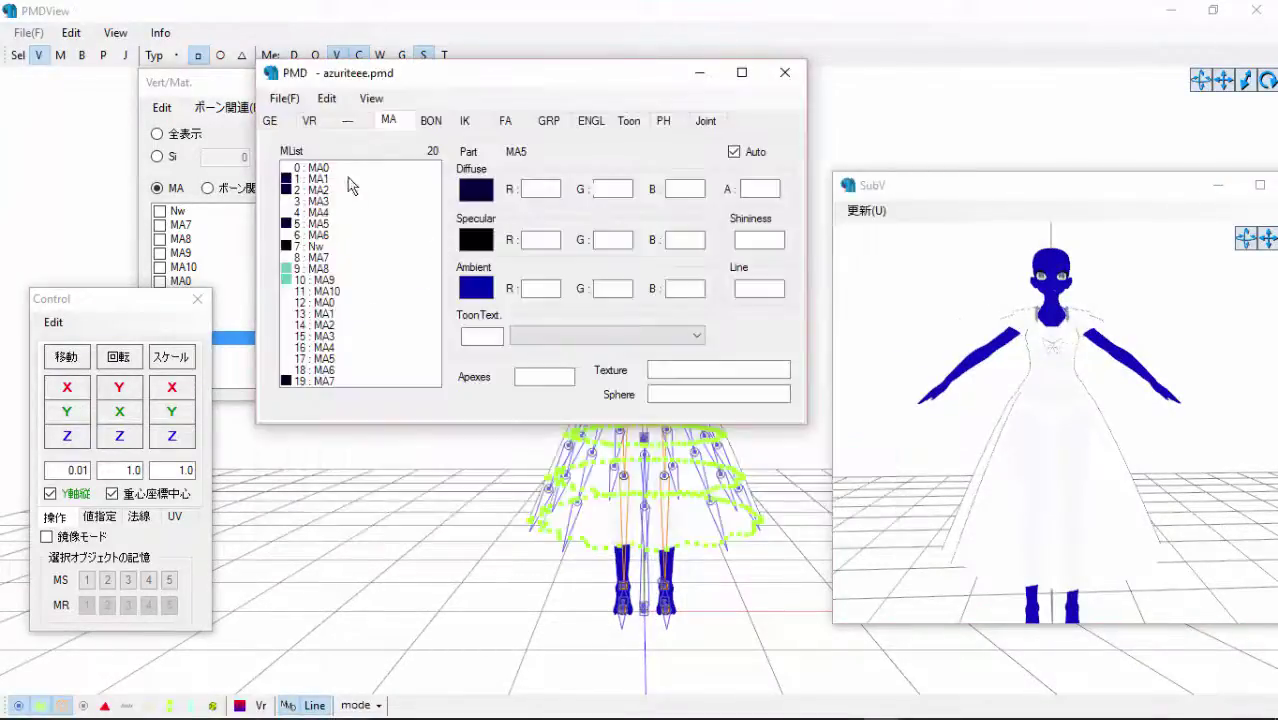
Look over the dress material entries and reopen azuriteee.pmd to reload the model with its textures.
click(700, 73)
click(883, 707)
click(777, 618)
drag(333, 304, 334, 319)
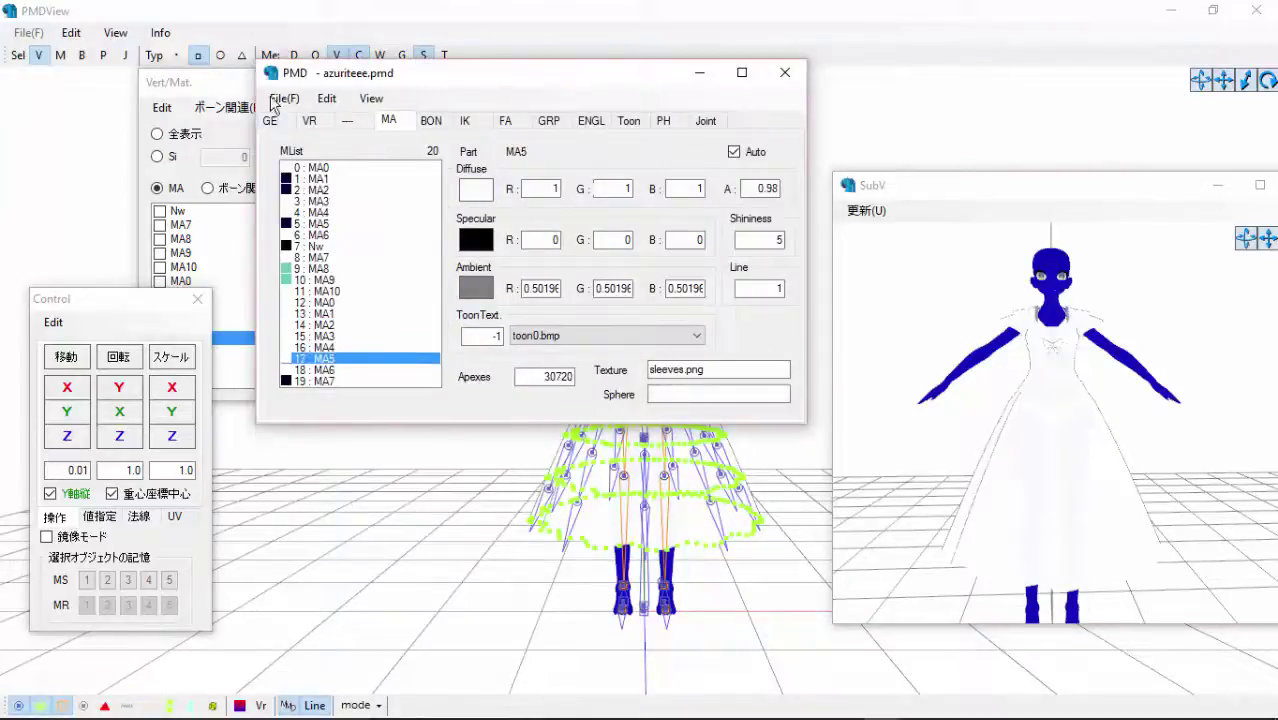
click(274, 100)
click(306, 142)
double_click(565, 422)
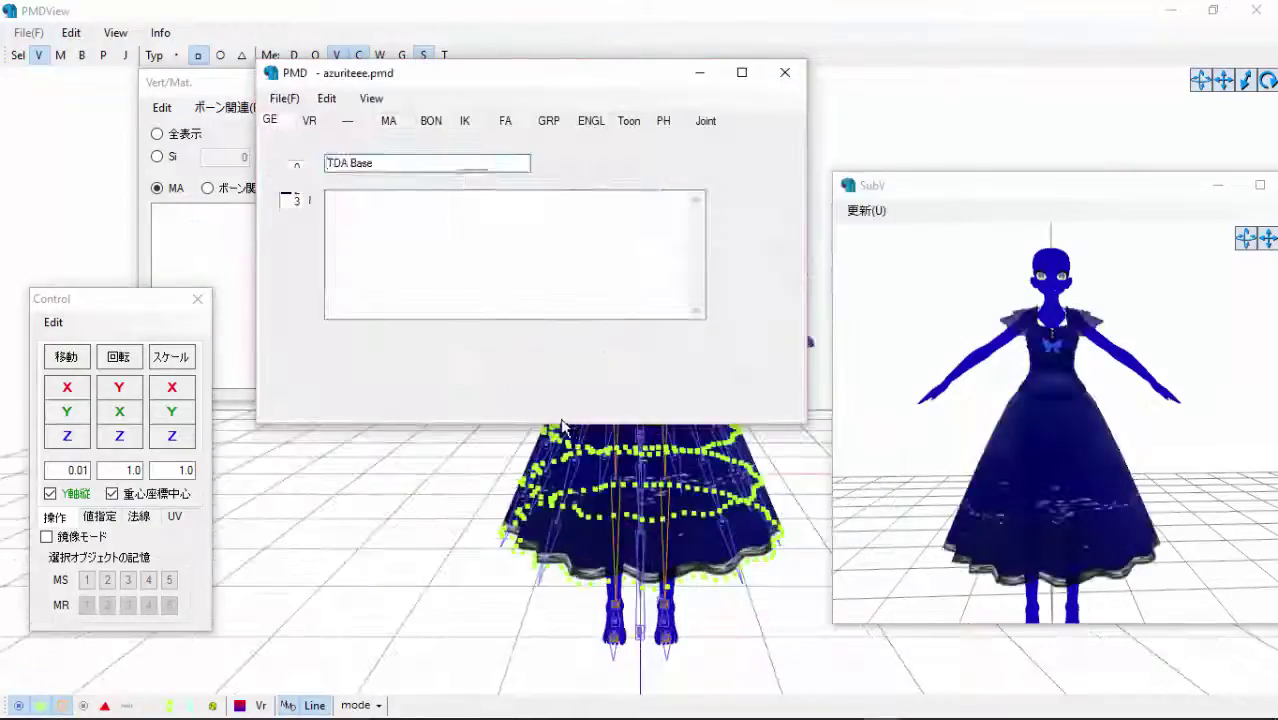
Highlight dress materials individually to identify the bow and chest band materials, MA14 and MA18.
mouse_move(950, 422)
right_down()
mouse_move(990, 419)
mouse_move(935, 416)
right_up()
drag(314, 260, 322, 391)
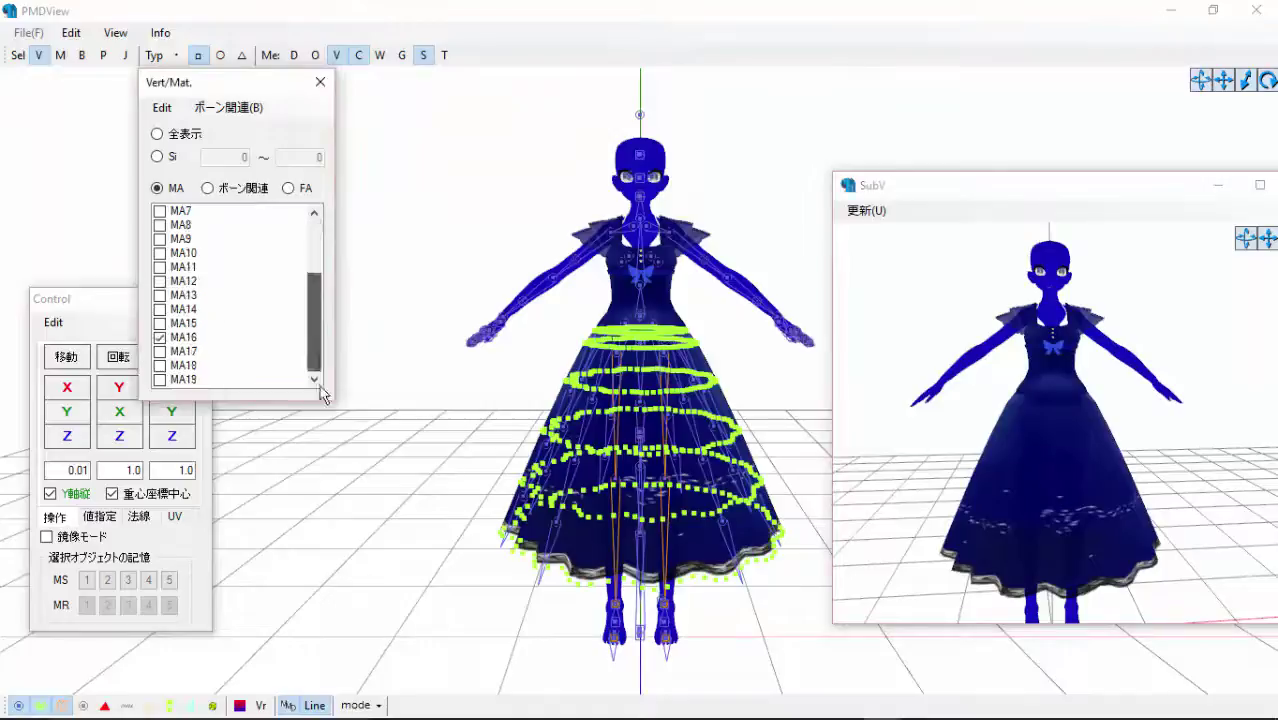
click(160, 380)
click(160, 366)
click(159, 309)
click(159, 281)
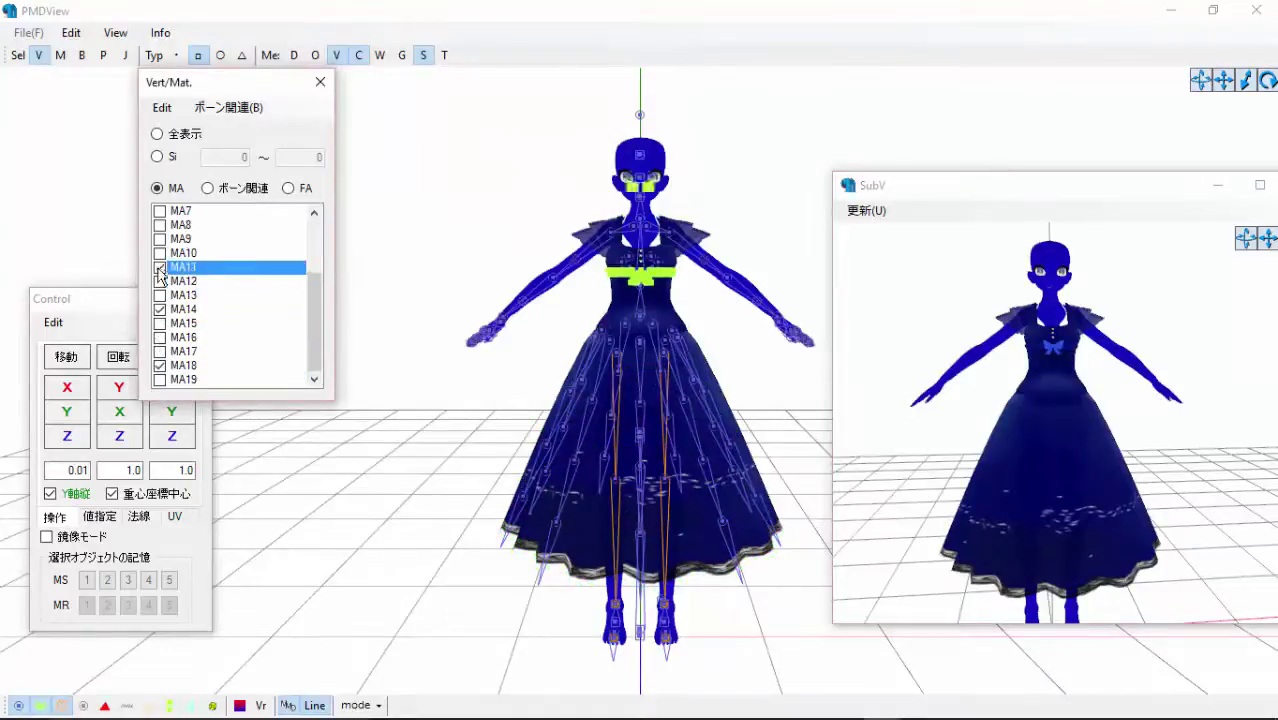
Set the ambient and specular colours of material MA18 to white.
click(879, 702)
click(389, 120)
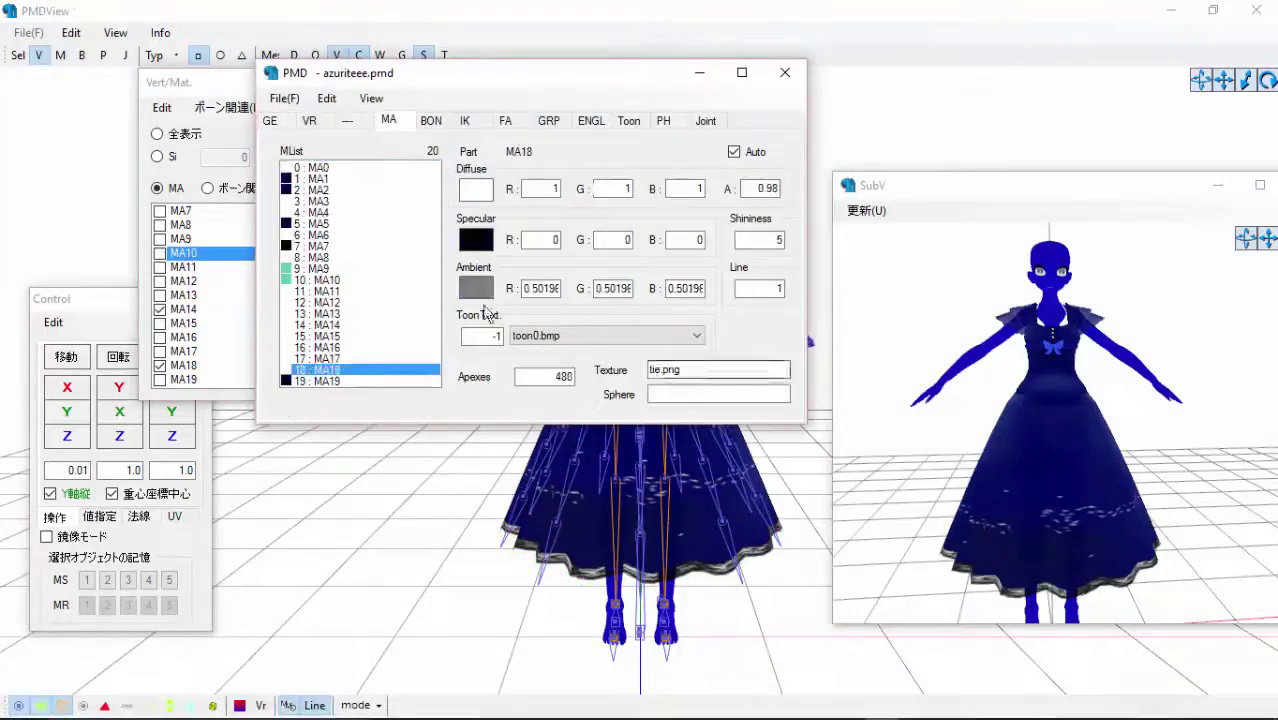
click(481, 291)
click(467, 429)
click(477, 237)
click(475, 428)
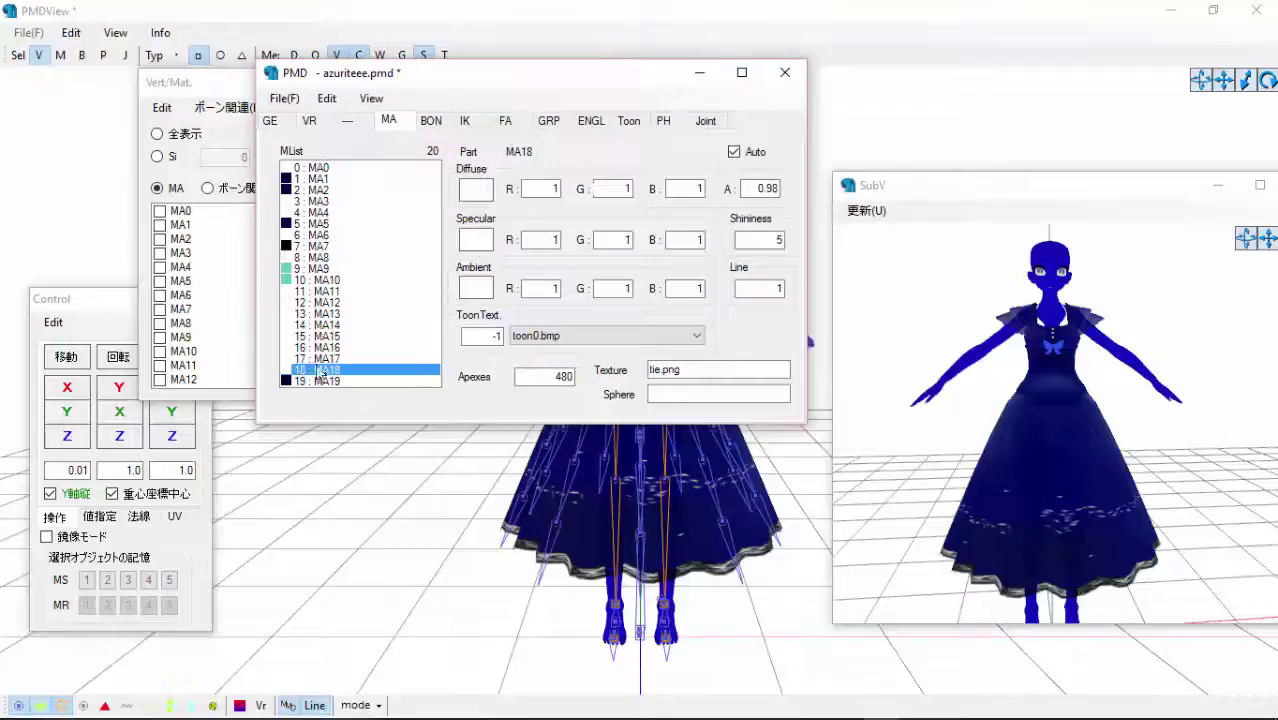
Set the ambient and specular colours of material MA14 to white and clear the texture of MA18.
click(238, 172)
drag(315, 232, 338, 442)
click(881, 703)
click(330, 325)
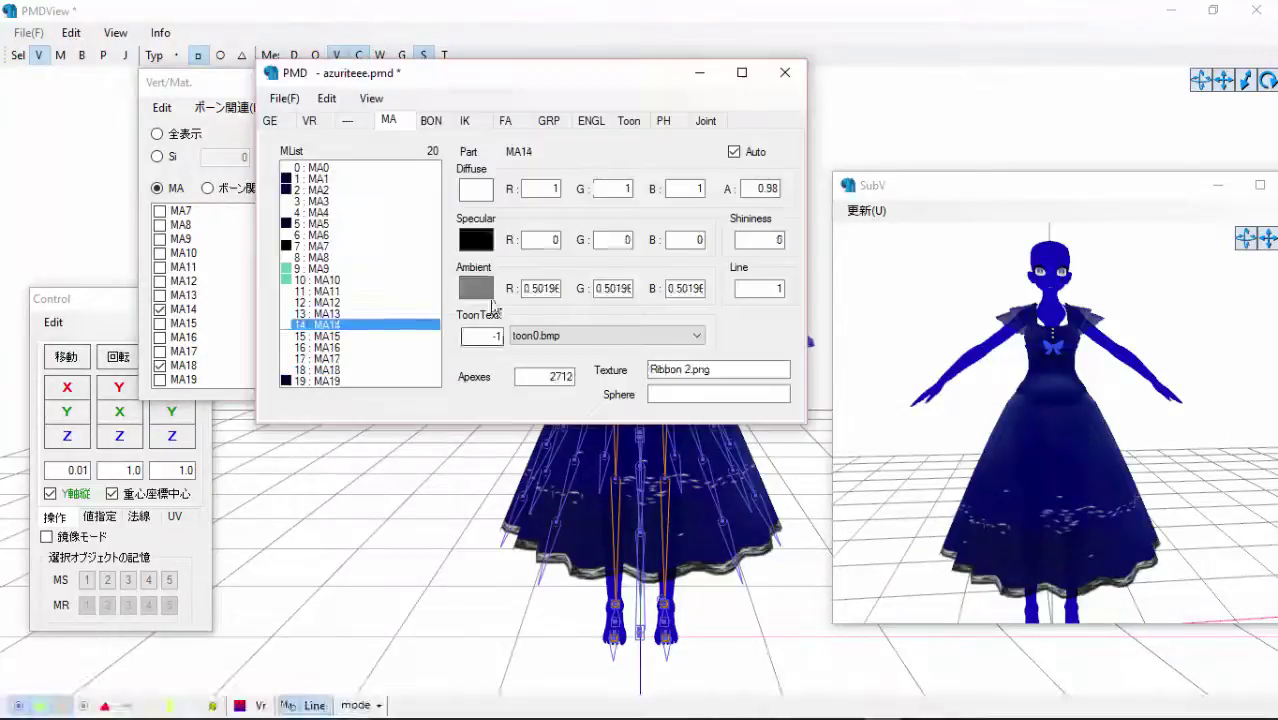
click(484, 292)
click(619, 297)
click(468, 428)
click(490, 243)
click(619, 298)
click(468, 428)
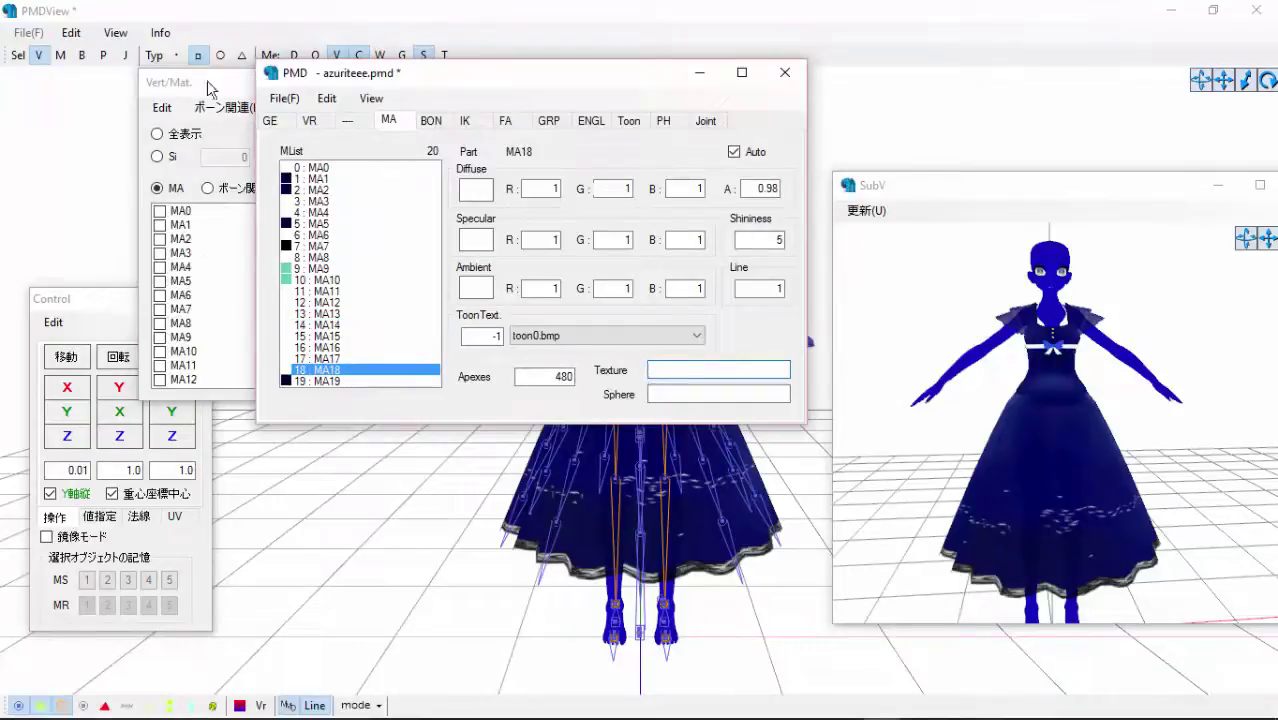
Highlight MA14 on the model to confirm it is the bow and clear its texture in the material list.
drag(208, 88, 151, 91)
drag(257, 250, 258, 380)
click(103, 369)
click(104, 314)
click(110, 340)
click(106, 312)
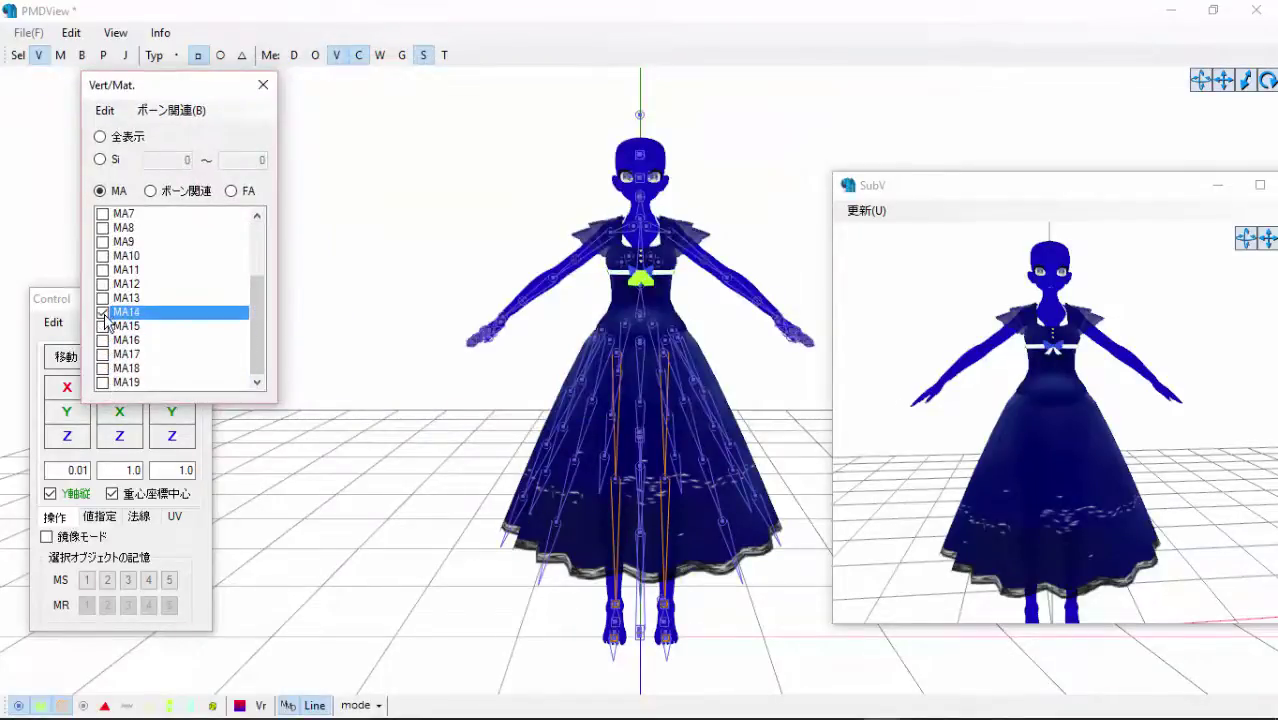
mouse_move(886, 705)
click(830, 650)
click(325, 314)
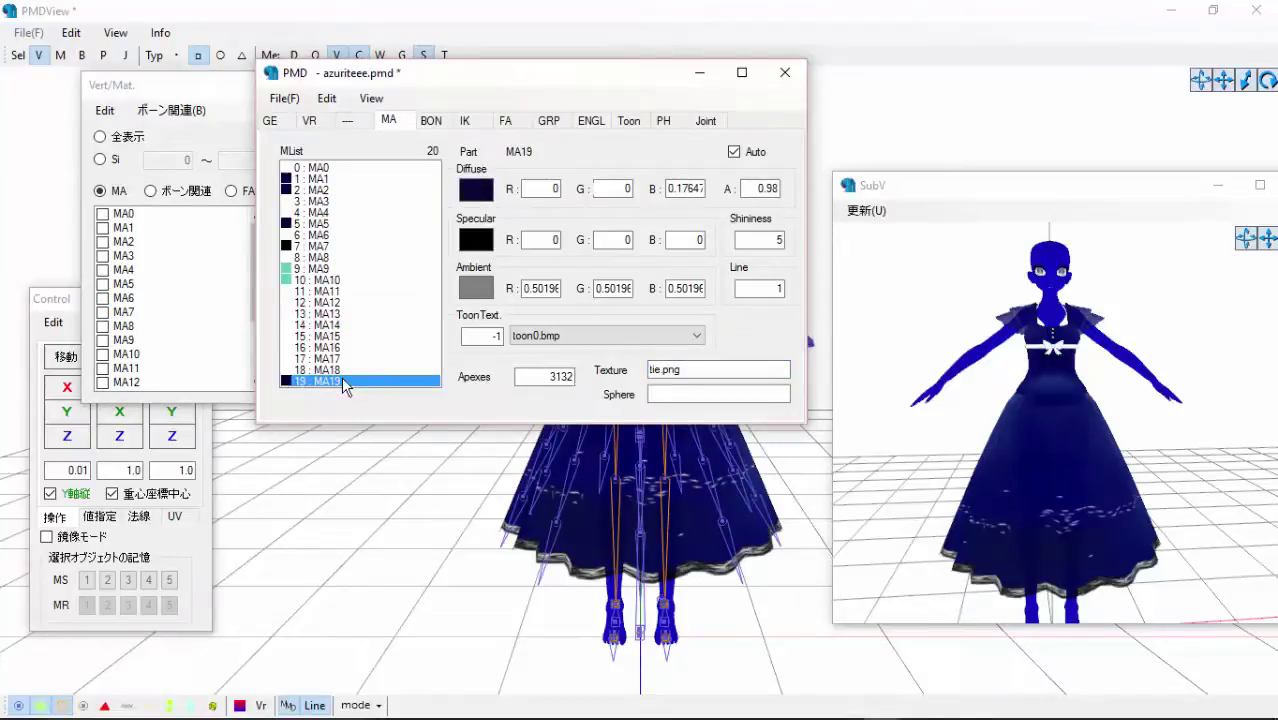
Set the ambient colour of the sleeve material MA17 to light grey.
right_drag(1030, 378, 1008, 398)
click(878, 705)
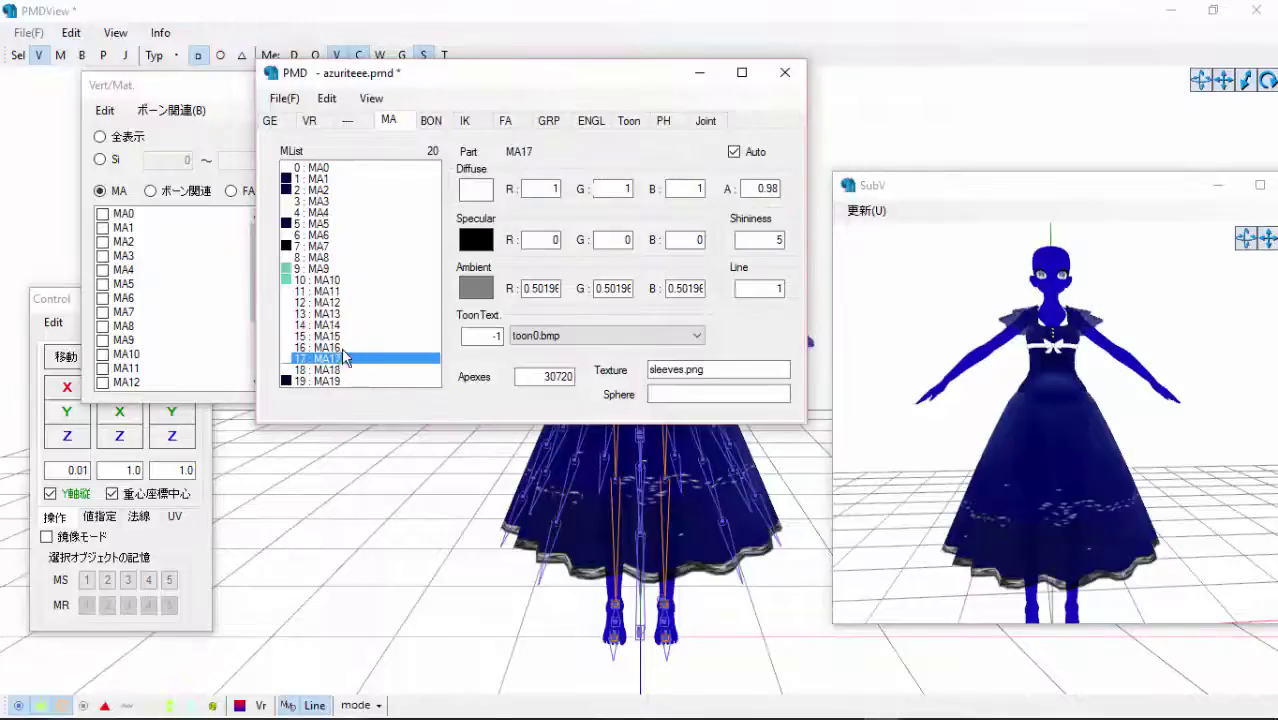
click(476, 288)
click(571, 296)
click(456, 425)
click(332, 313)
click(476, 288)
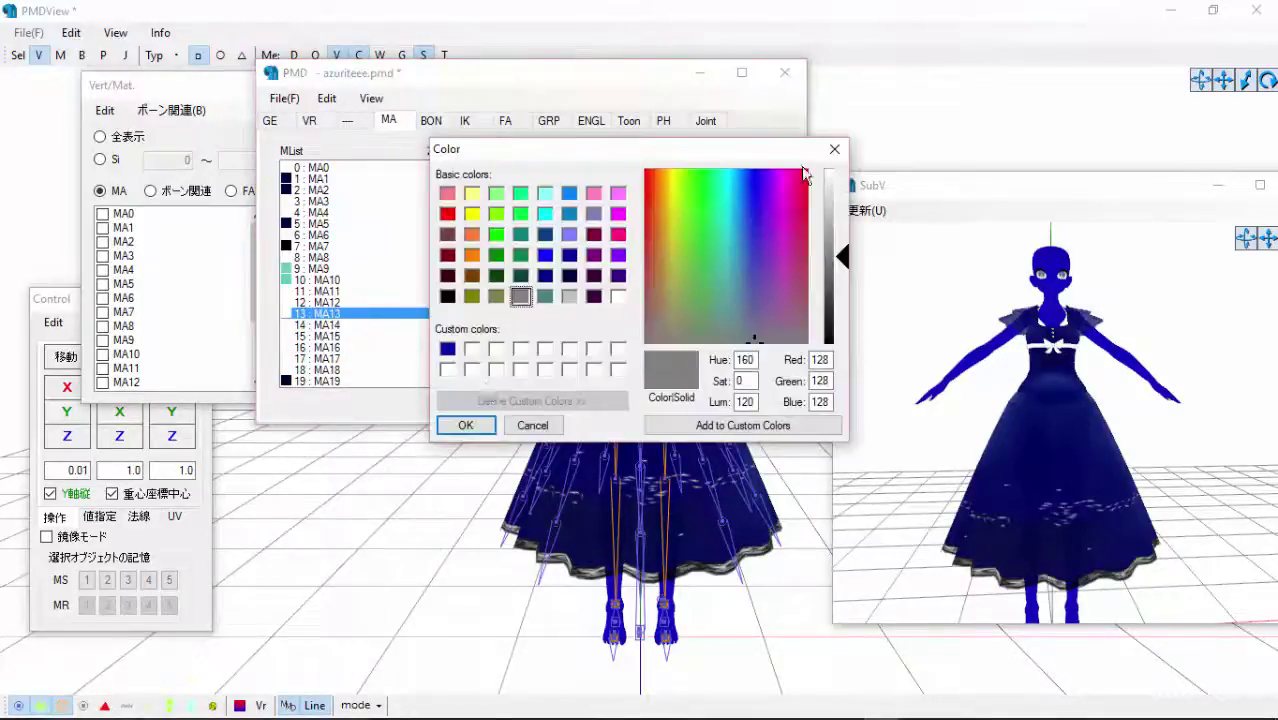
click(836, 148)
click(337, 282)
Highlight the face materials one by one and delete MA3, the material around the eyes.
click(700, 73)
right_drag(1018, 410, 1016, 438)
click(107, 228)
click(107, 242)
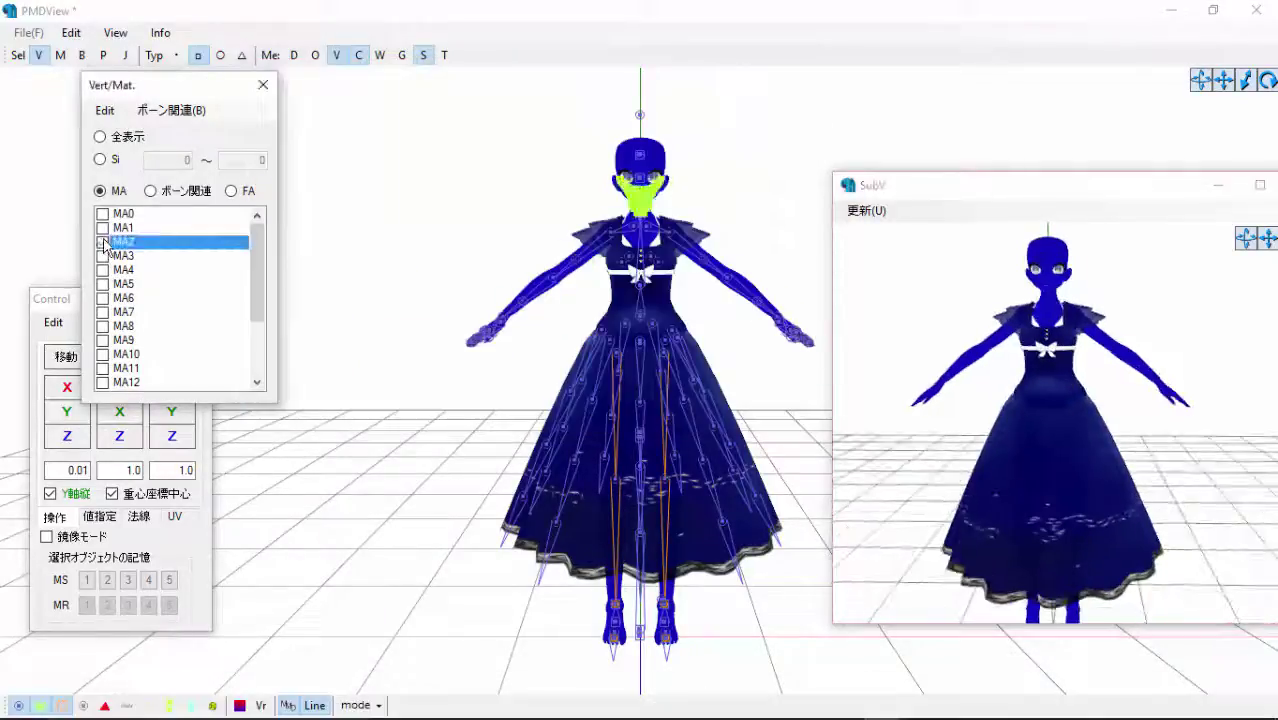
click(107, 257)
right_click(107, 257)
click(190, 341)
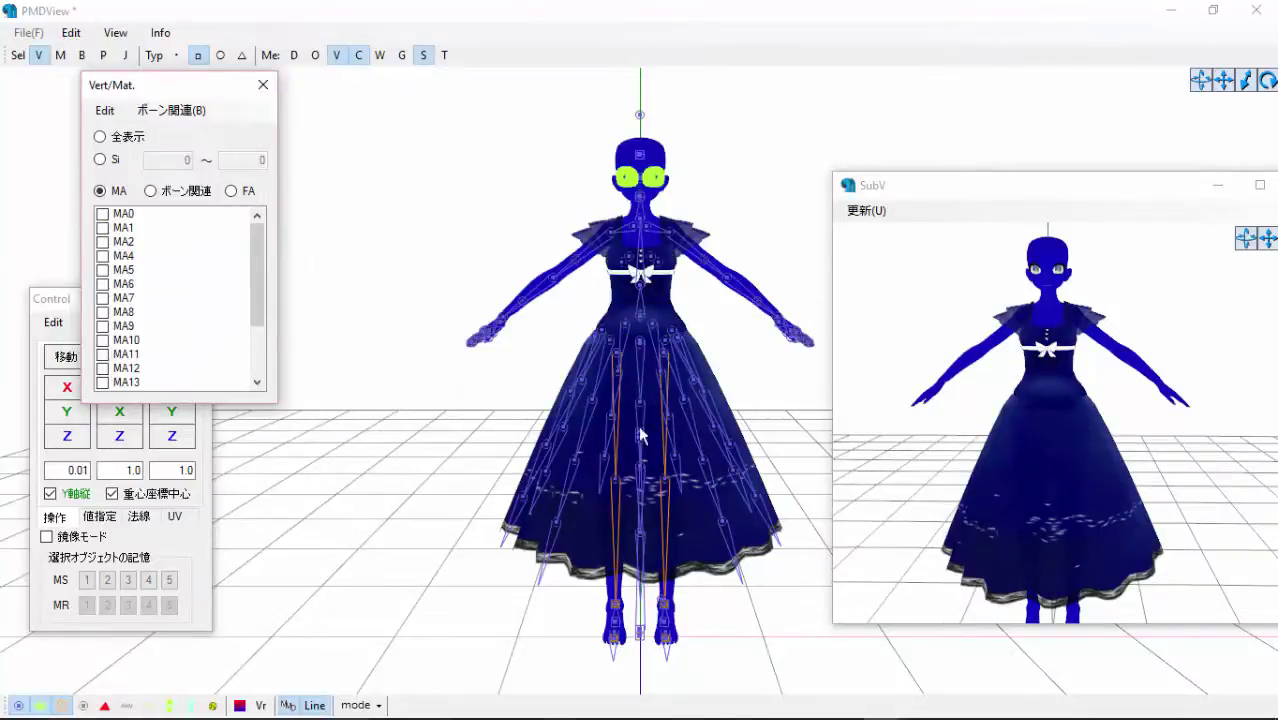
Find hair.pmd in the mmdrequest folder and import it into PMDView, adding it to the dressed model.
click(735, 699)
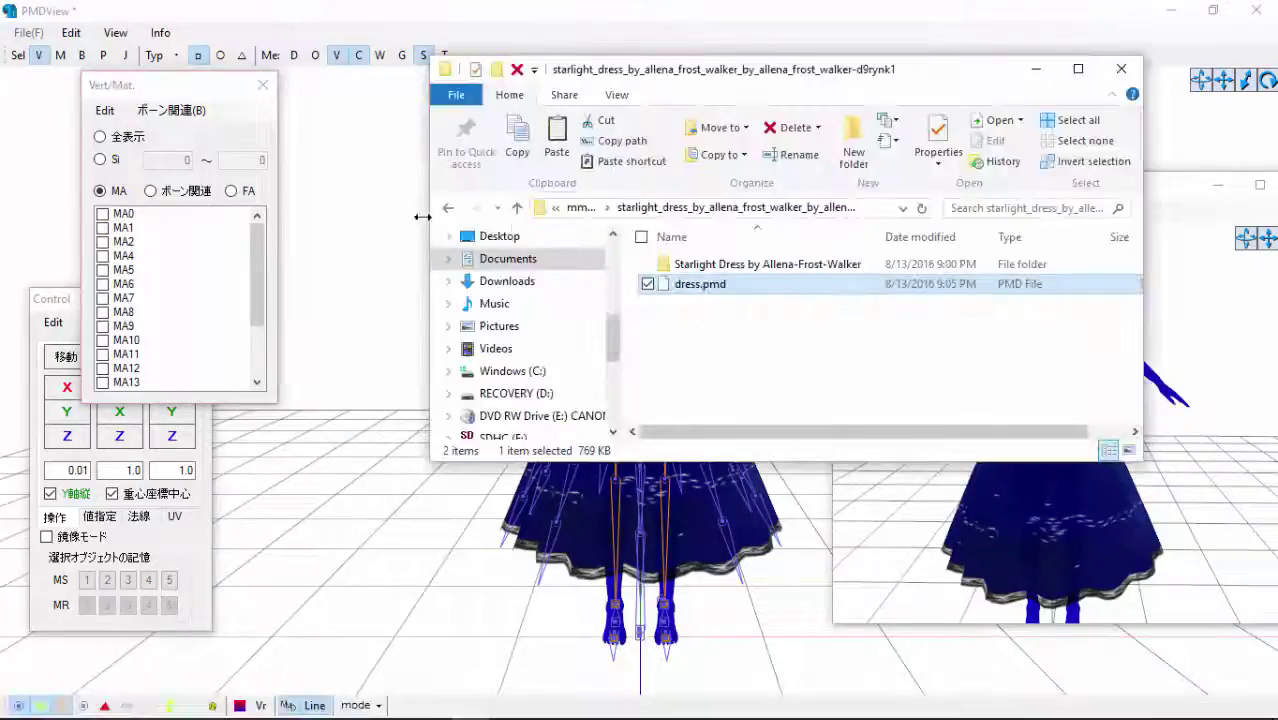
click(449, 209)
double_click(787, 282)
scroll(860, 304, down, 3)
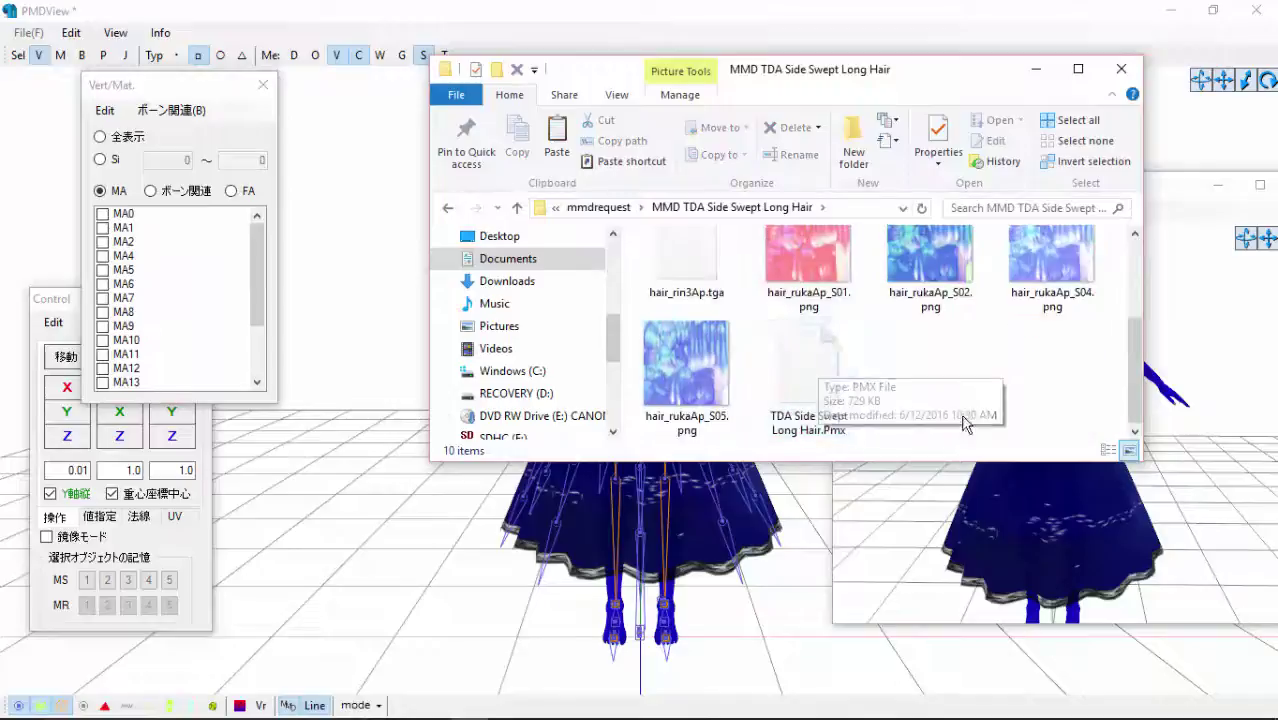
click(449, 209)
scroll(705, 340, down, 4)
drag(698, 279, 330, 246)
click(38, 104)
click(216, 244)
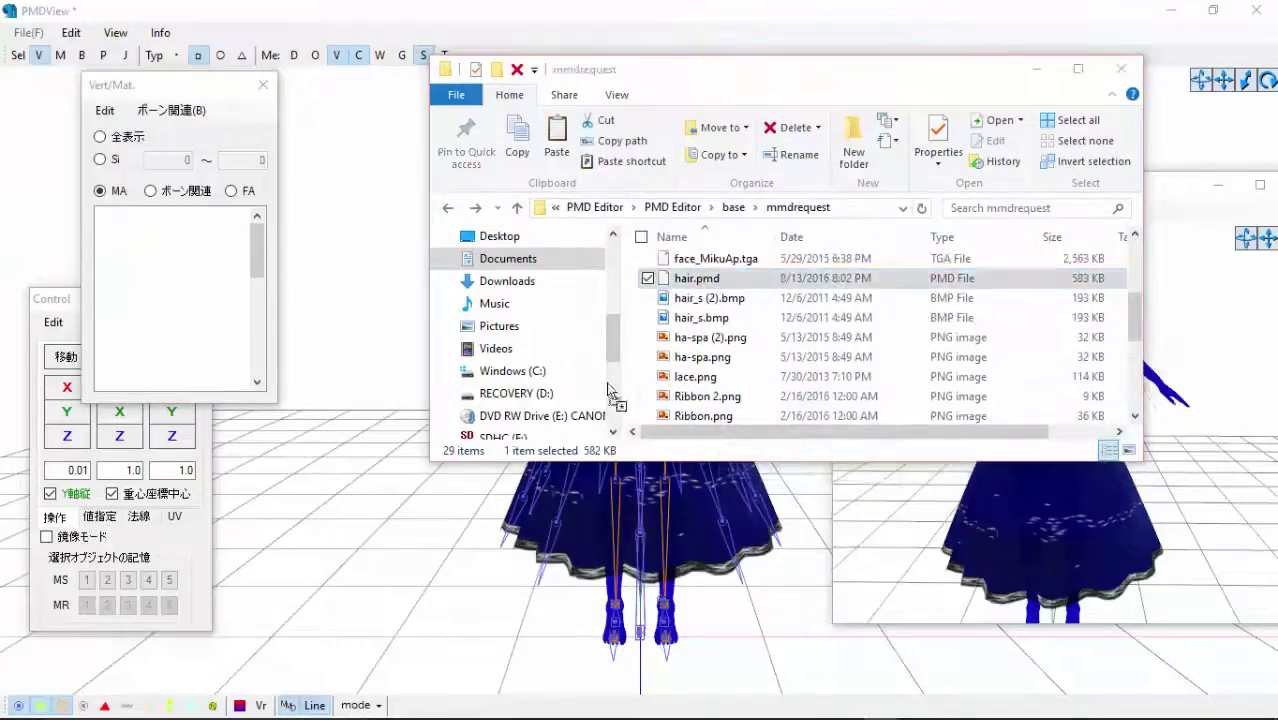
Highlight all the hair materials, MA0 to MA16, box-select their vertices and lower the hair slightly along Y.
drag(256, 268, 253, 405)
scroll(112, 287, up, 1)
click(103, 242)
click(103, 256)
click(103, 270)
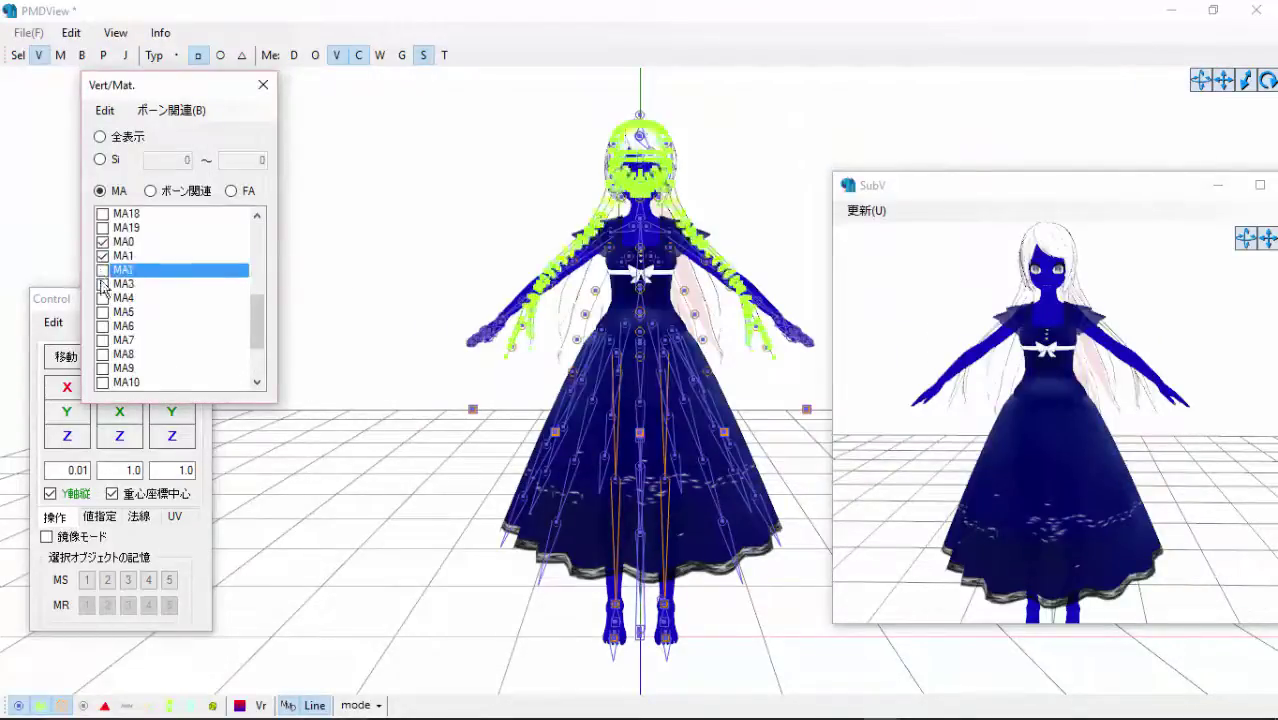
click(103, 312)
click(103, 354)
click(103, 382)
click(103, 326)
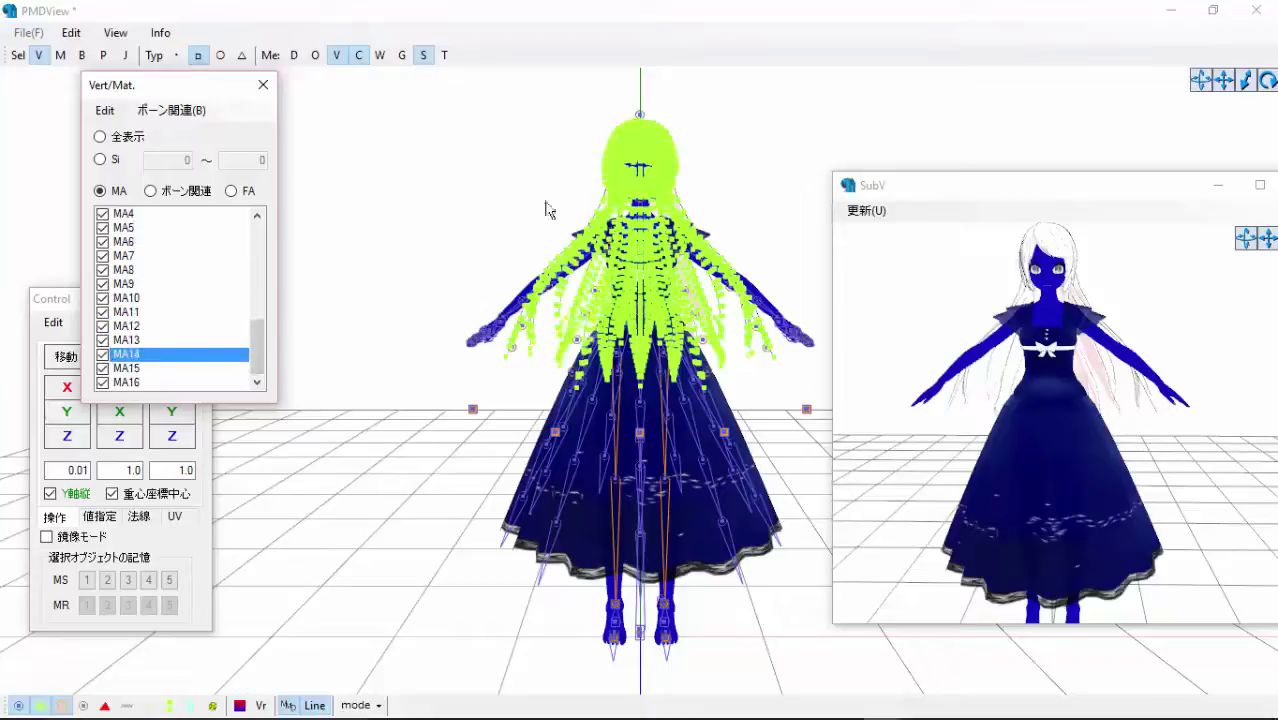
drag(468, 86, 820, 402)
drag(74, 413, 77, 402)
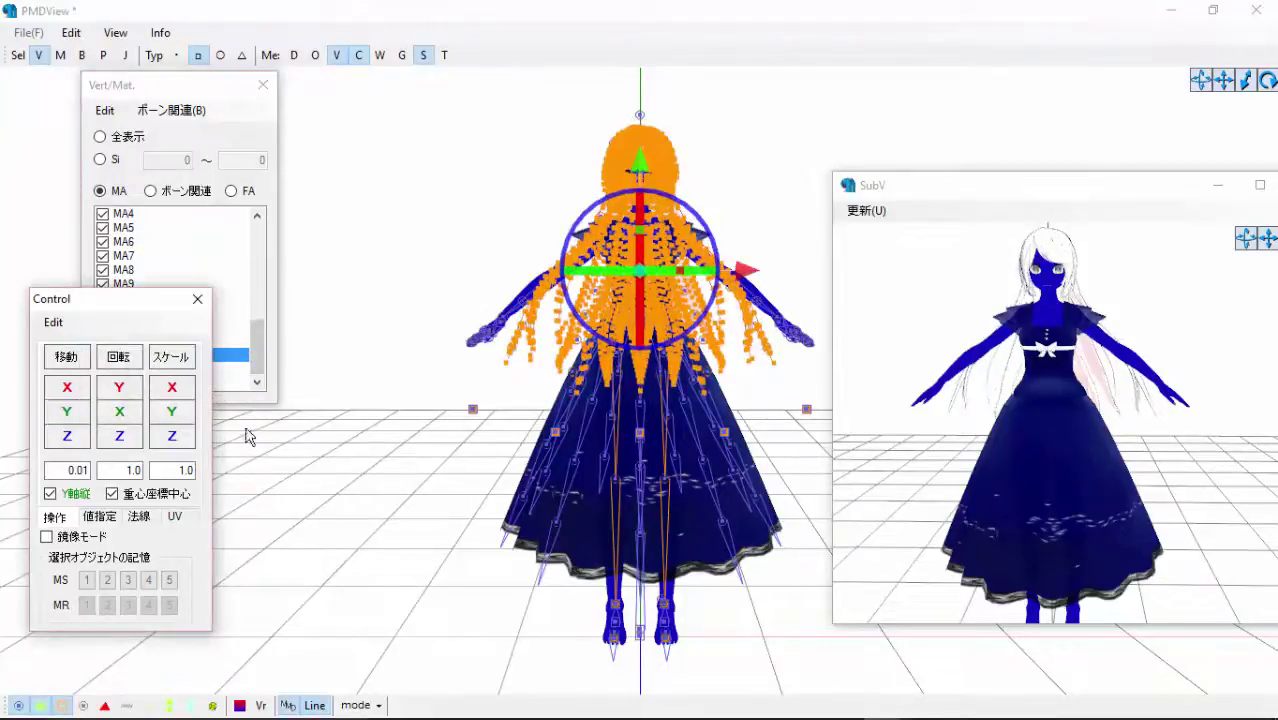
Set the texture of hair material MA0 to texture.png and copy that file name.
click(880, 705)
click(782, 620)
scroll(385, 306, down, 6)
click(325, 203)
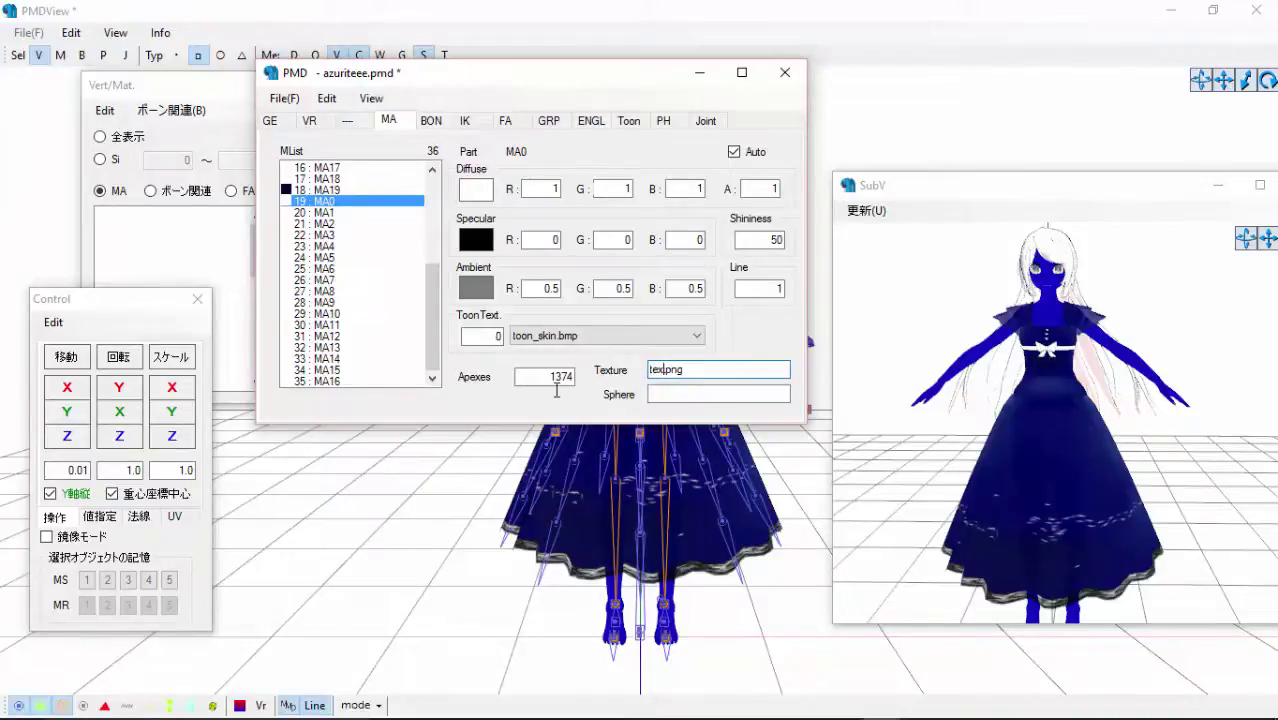
double_click(681, 370)
key(ctrl+c)
right_click(657, 371)
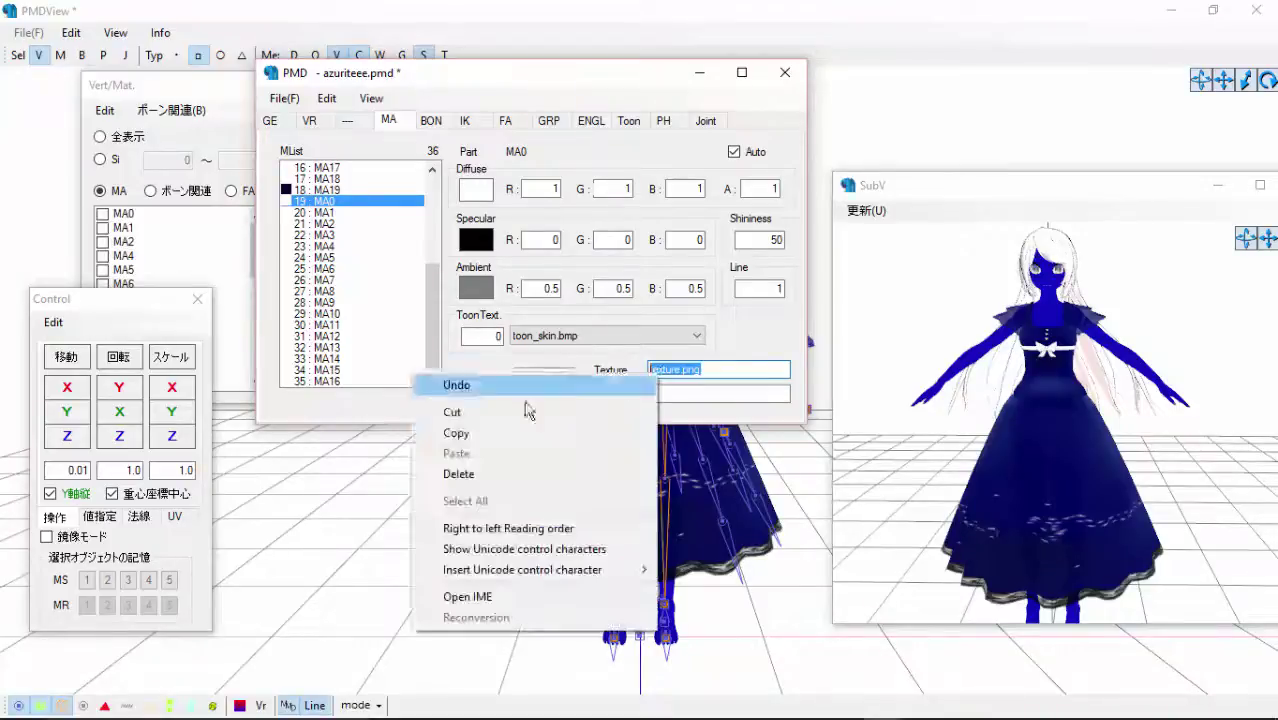
click(522, 433)
Set hair material MA0's ambient colour to very dark blue and its diffuse colour to navy blue.
click(472, 291)
click(570, 276)
click(468, 424)
click(476, 191)
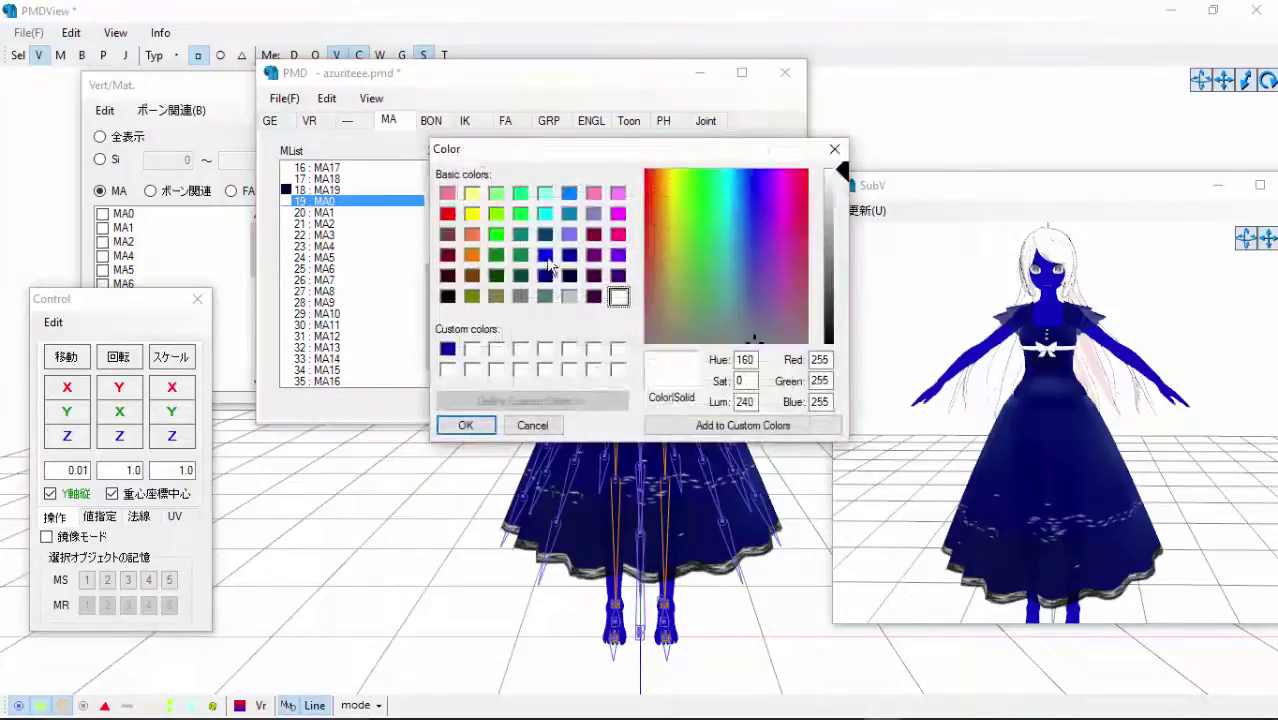
click(545, 277)
click(467, 425)
Give hair material MA1 ambient blue 0.25098, diffuse blue 0.50196 and the texture texture.png.
click(323, 212)
click(474, 291)
click(569, 276)
click(467, 425)
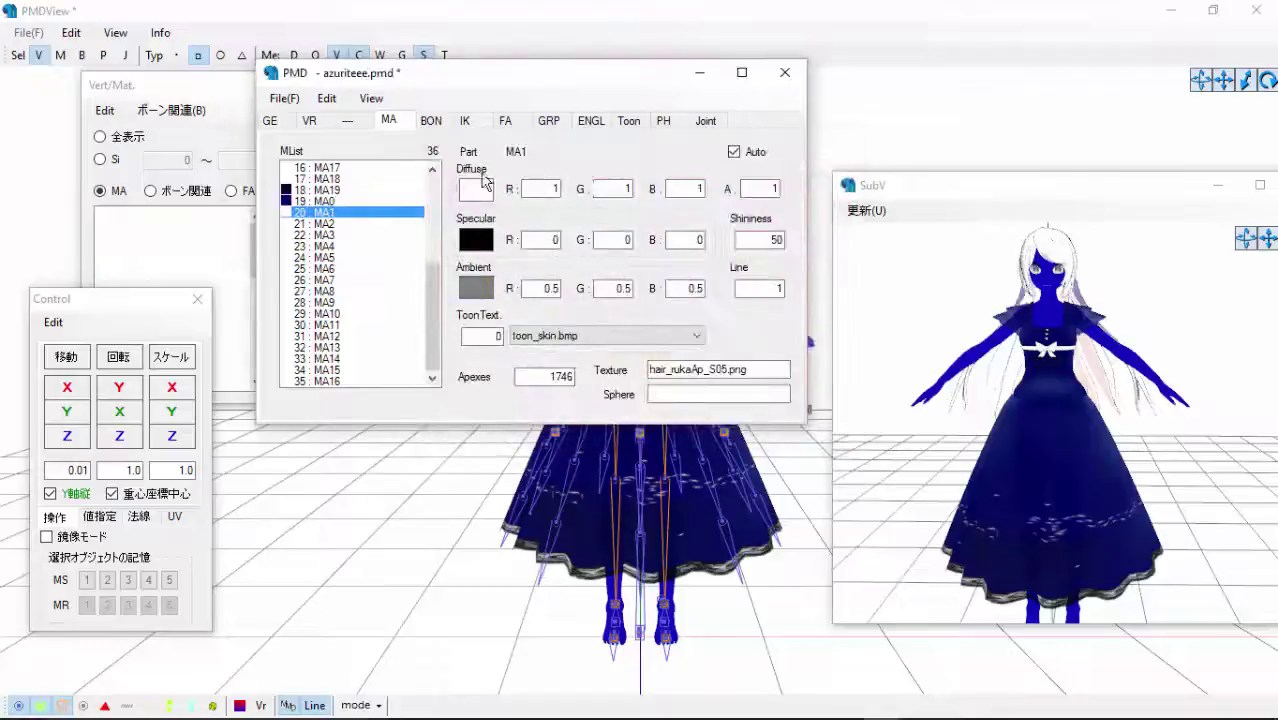
click(478, 190)
click(545, 276)
click(467, 425)
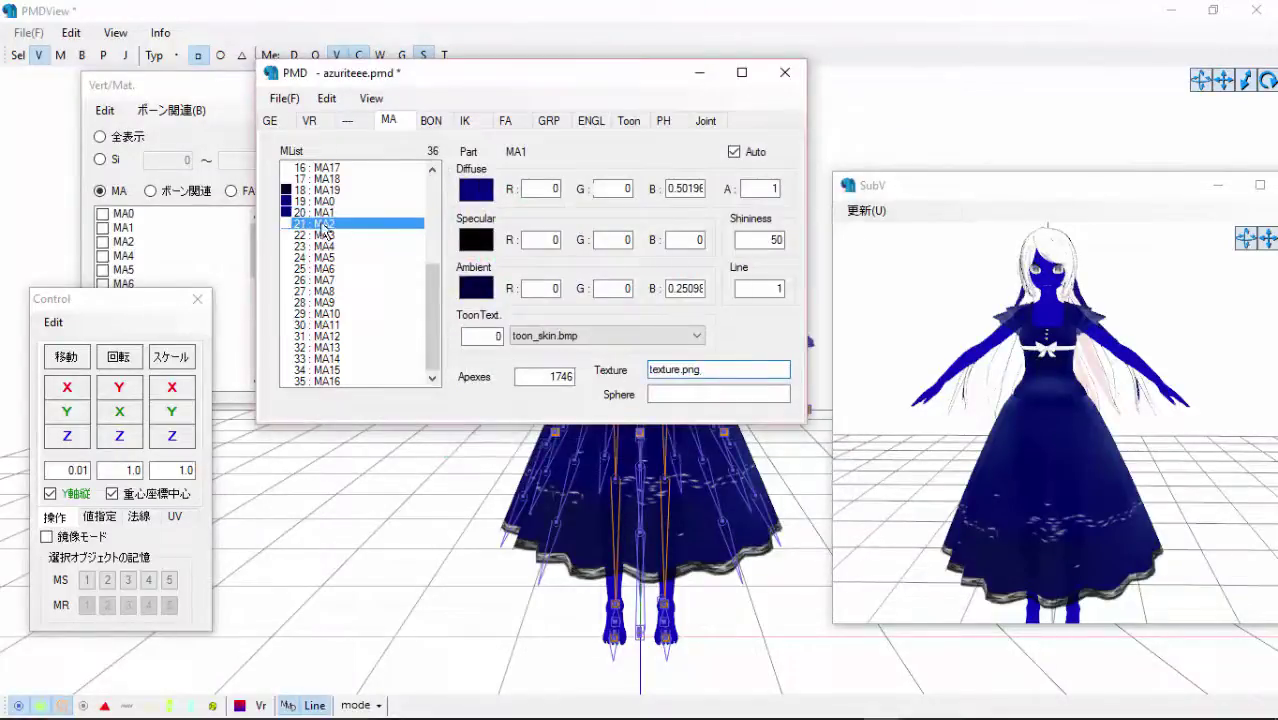
Set hair material MA2's diffuse colour to navy blue and apply texture.png to MA2 and MA3.
click(476, 290)
click(466, 425)
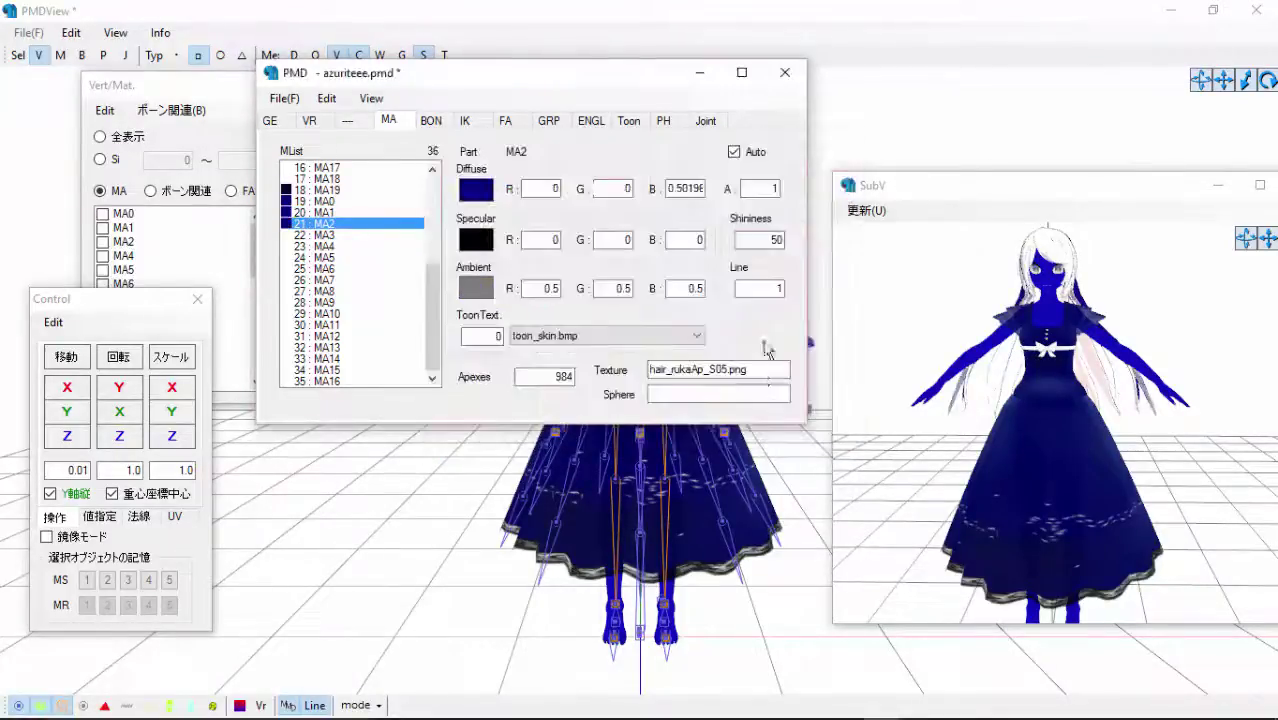
drag(759, 366, 645, 370)
right_click(702, 370)
click(524, 447)
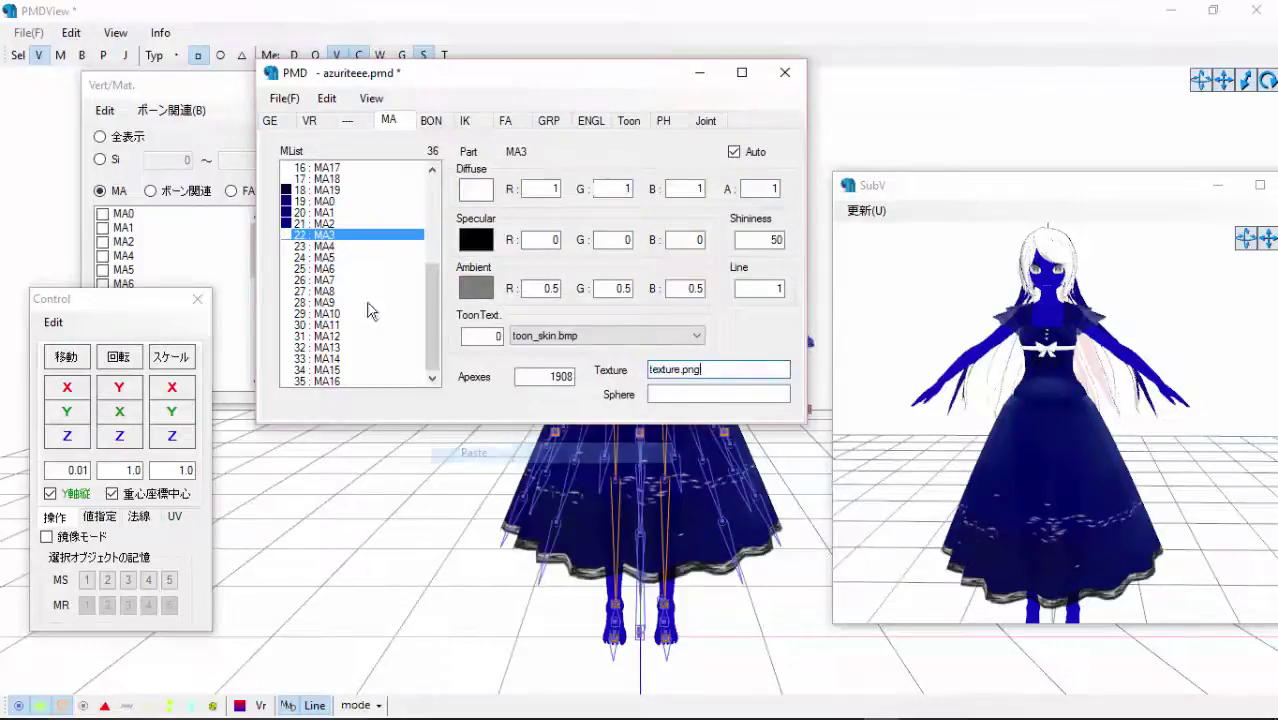
Apply texture.png as the texture of hair materials MA4 through MA11.
right_click(688, 369)
drag(754, 370, 646, 369)
click(515, 449)
right_click(689, 369)
click(511, 448)
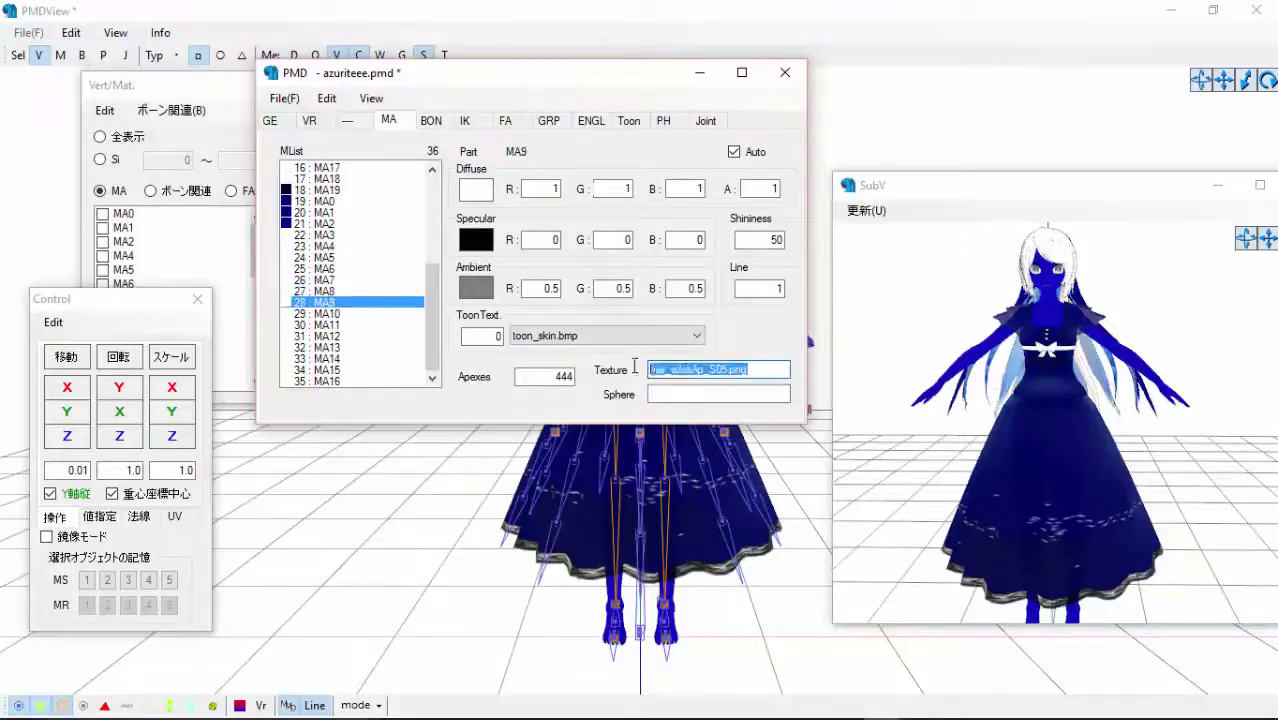
right_click(686, 369)
click(510, 448)
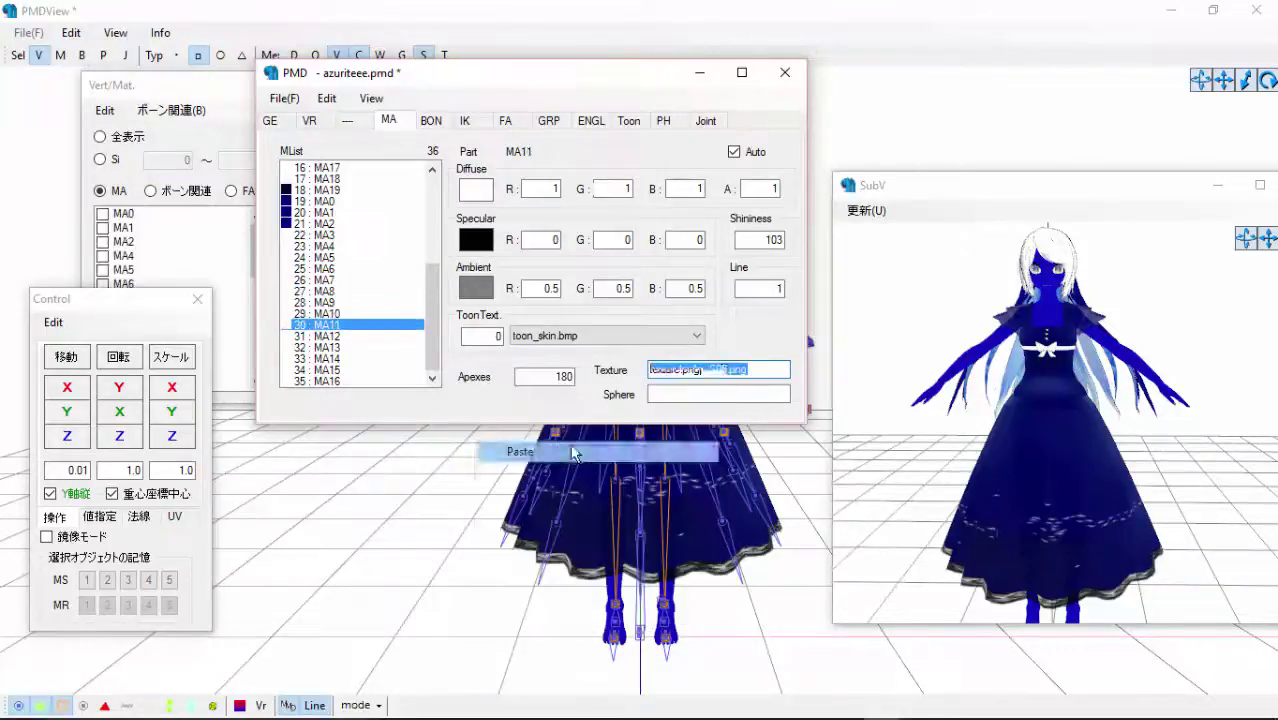
Apply texture.png as the texture of hair materials MA12 through MA16.
right_click(673, 369)
click(515, 448)
drag(776, 369, 646, 369)
click(335, 347)
right_click(662, 369)
click(515, 449)
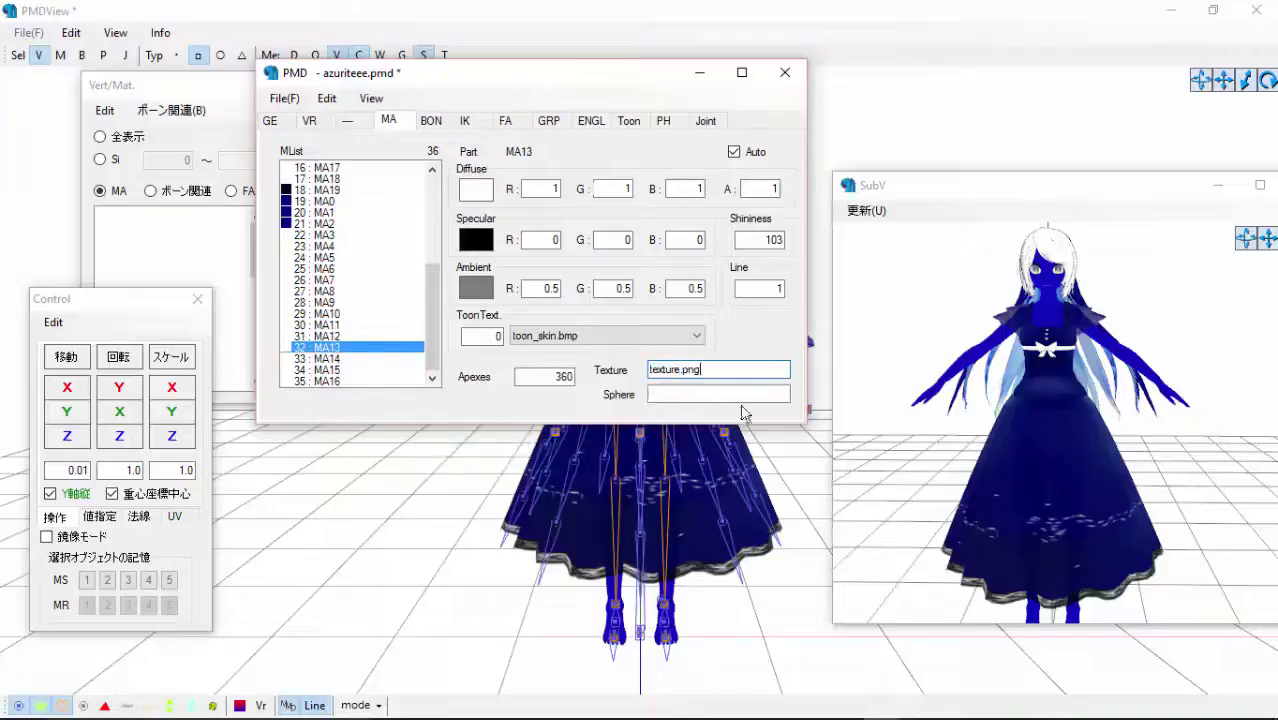
click(332, 358)
click(512, 445)
click(327, 369)
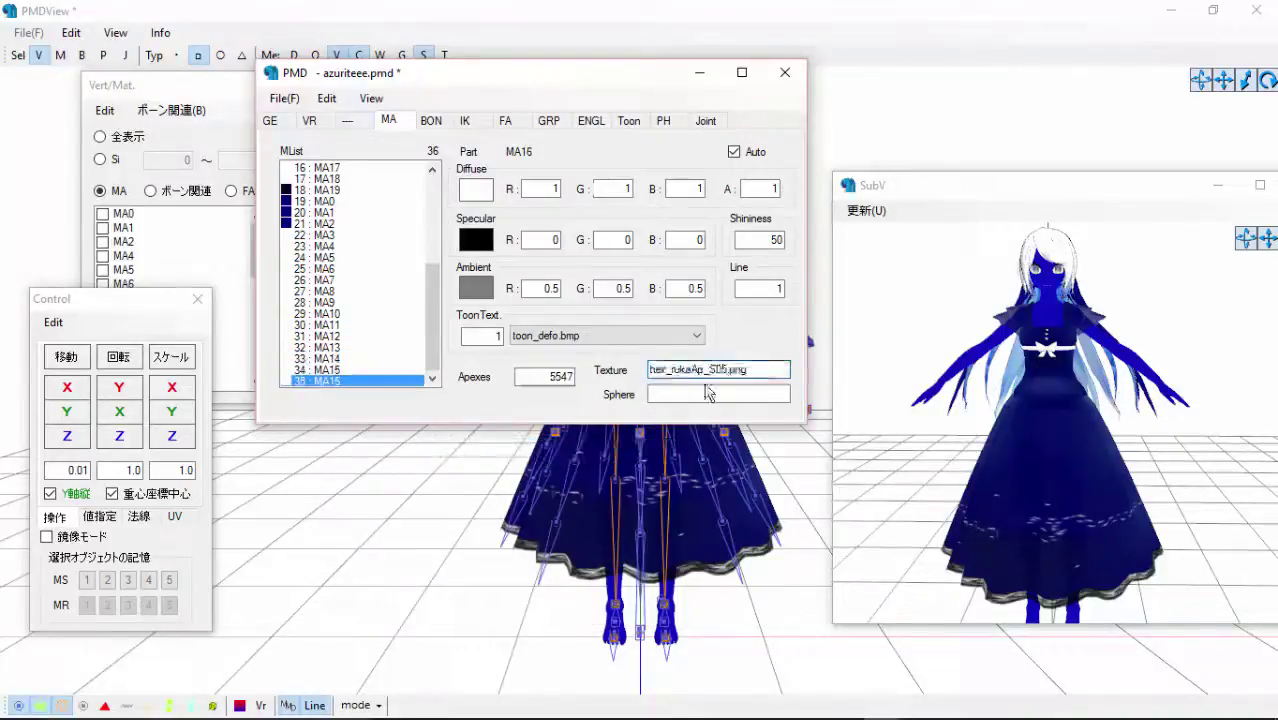
drag(768, 369, 647, 369)
right_click(680, 370)
click(479, 449)
Set hair material MA16's ambient colour to very dark blue (blue 0.25098).
click(476, 288)
click(570, 275)
click(480, 423)
Try navy blue as hair material MA16's diffuse colour.
click(476, 192)
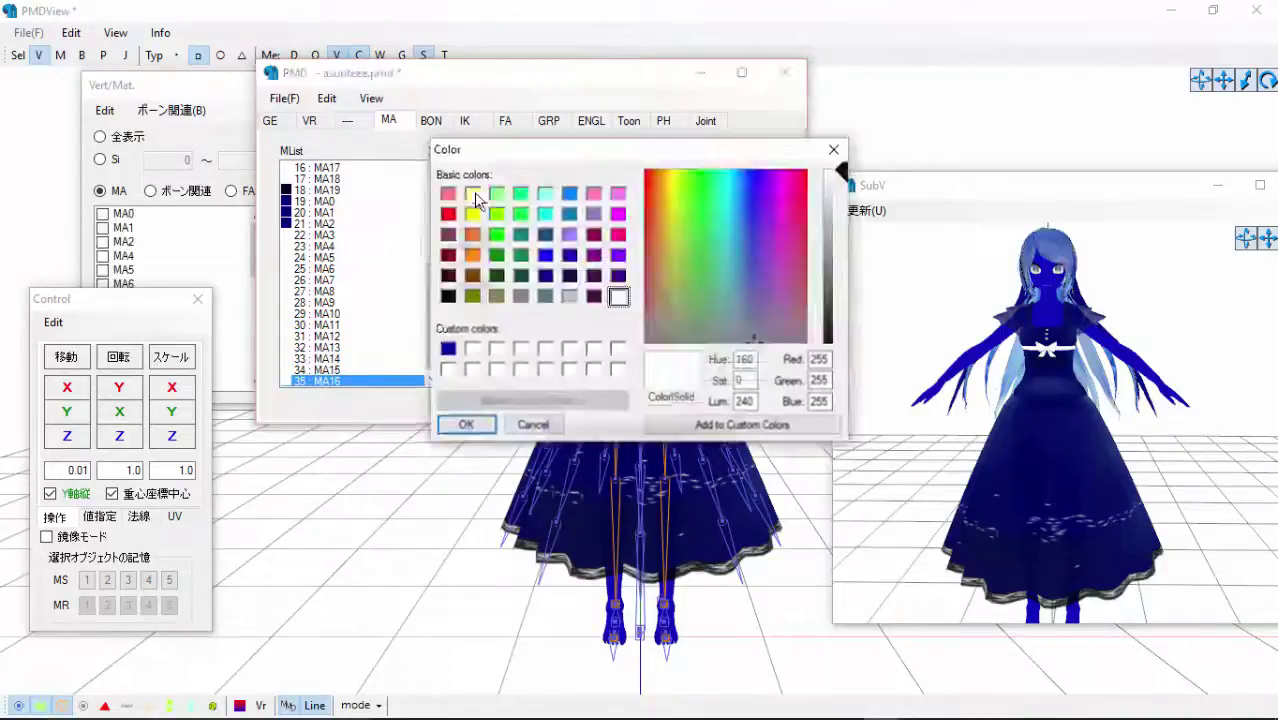
click(545, 275)
click(466, 424)
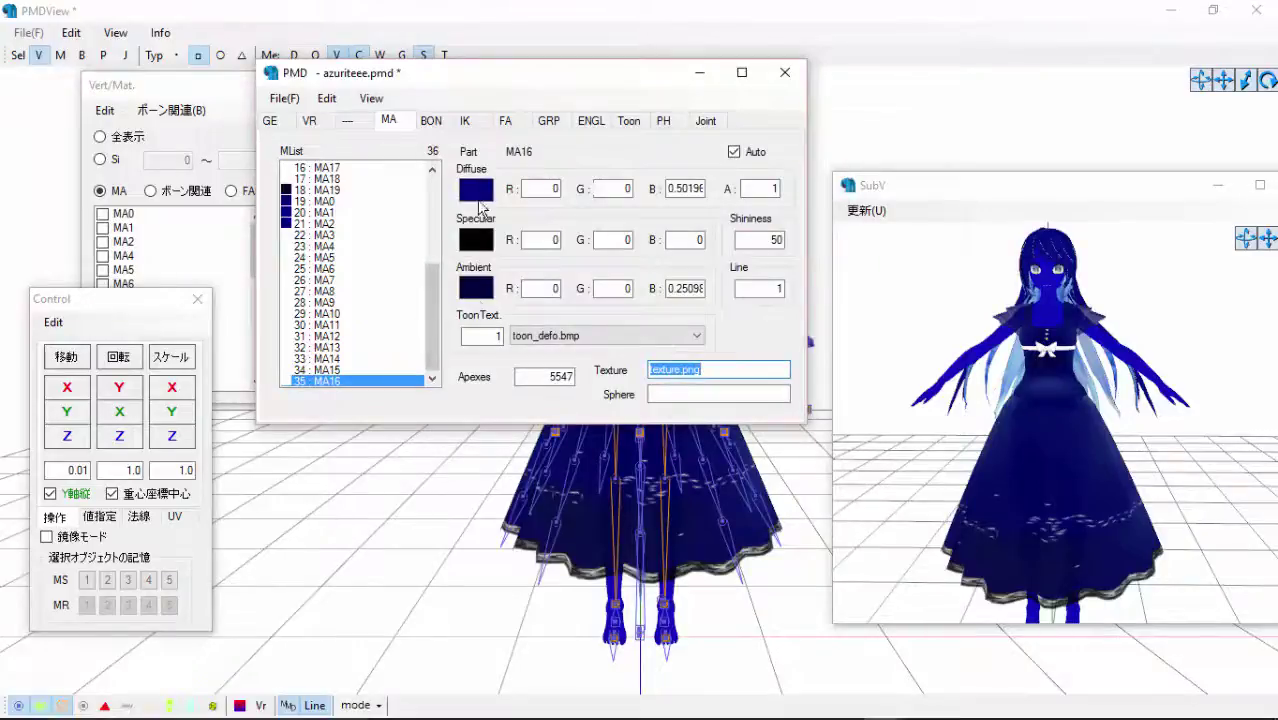
Set hair material MA16's diffuse colour to very dark blue (blue 0.25098).
click(478, 196)
click(570, 275)
click(460, 424)
Set the ambient and diffuse colours of hair material MA15 to very dark blue.
click(486, 287)
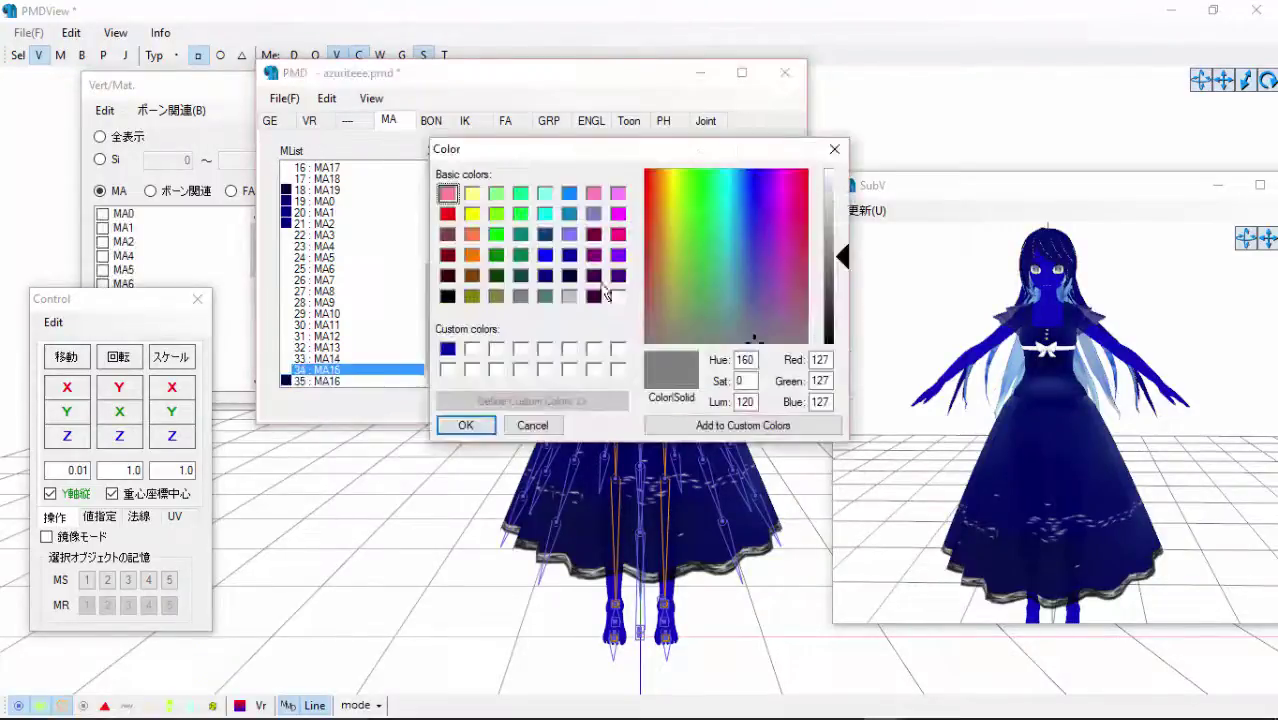
click(570, 275)
click(466, 424)
click(478, 197)
click(570, 275)
click(470, 424)
Set the ambient and diffuse colours of hair material MA14 to very dark blue (blue 64).
click(336, 358)
click(482, 288)
click(570, 275)
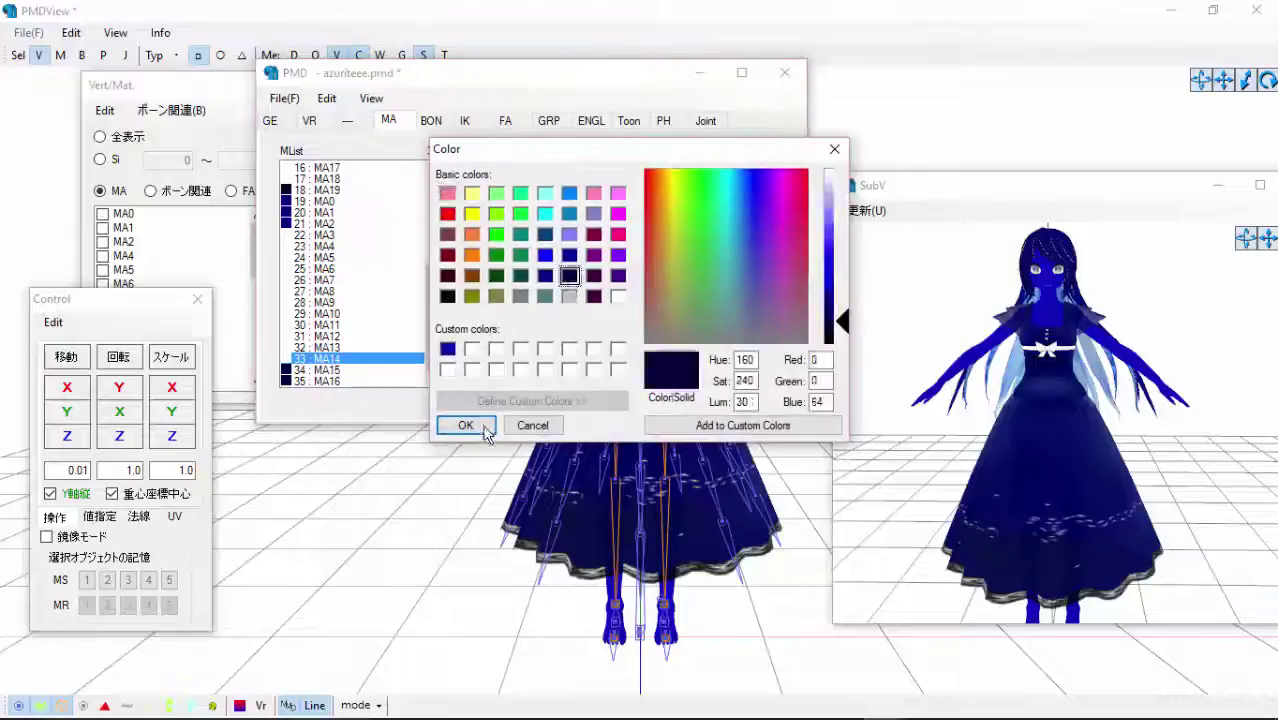
click(480, 426)
click(473, 192)
click(570, 275)
click(460, 426)
Change the diffuse colour of hair materials MA0, MA1 and MA2 to very dark blue.
click(322, 202)
click(476, 194)
click(570, 275)
click(480, 426)
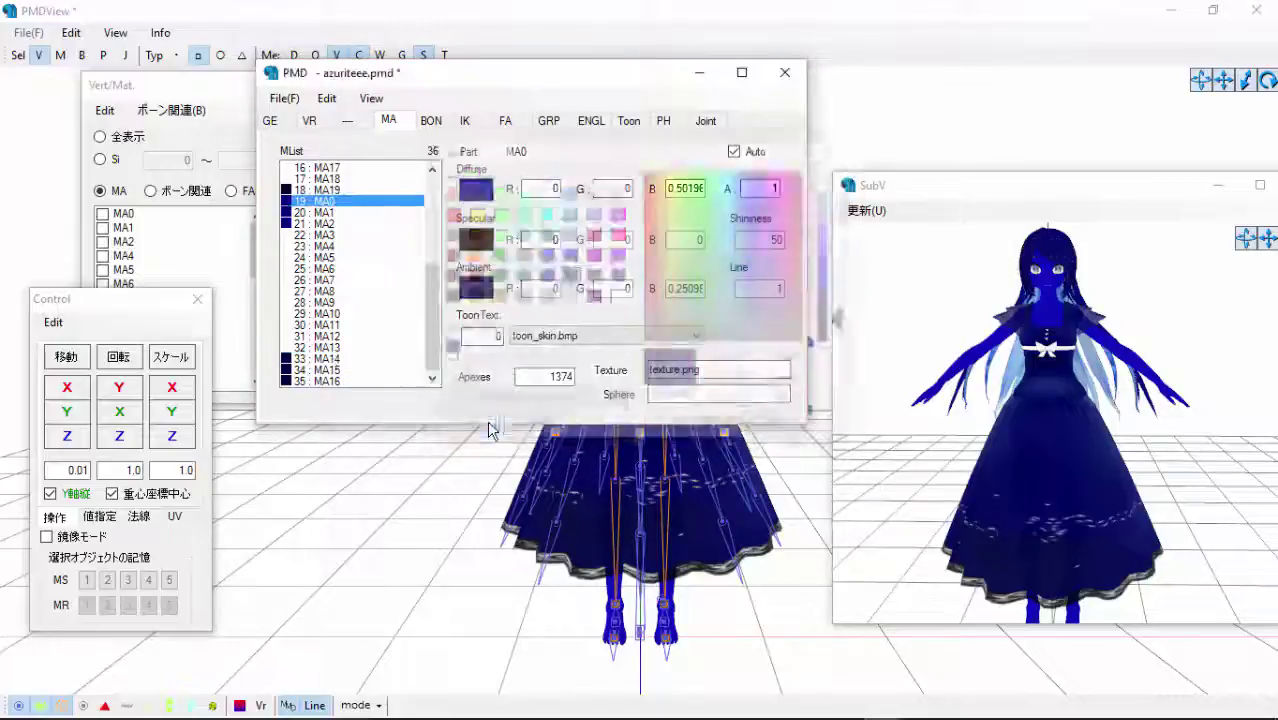
click(324, 213)
click(473, 196)
click(470, 426)
click(323, 225)
click(476, 194)
click(470, 426)
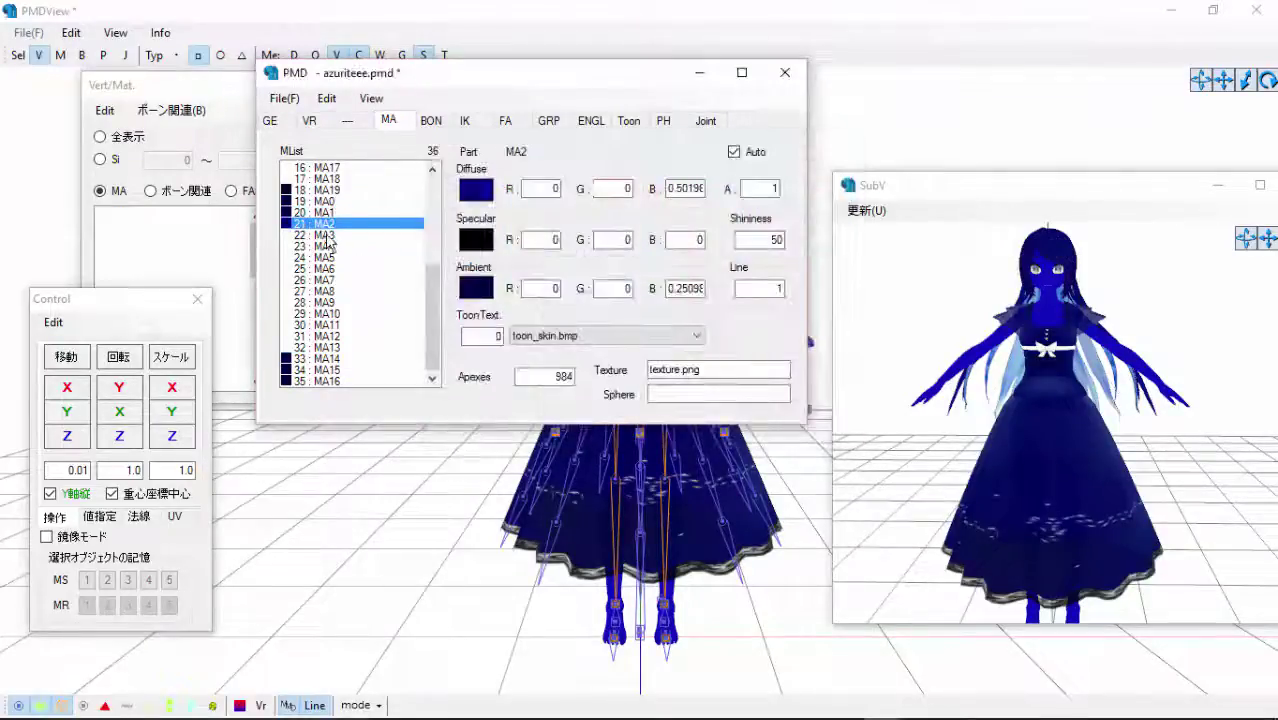
Set hair material MA3's diffuse and ambient colours to very dark blue, with blue at 0.25098.
click(324, 236)
click(476, 194)
click(570, 276)
click(470, 426)
click(480, 288)
click(570, 276)
click(479, 427)
Set the diffuse and ambient colours of hair materials MA4 through MA10, and MA11's diffuse colour, to very dark blue.
click(326, 248)
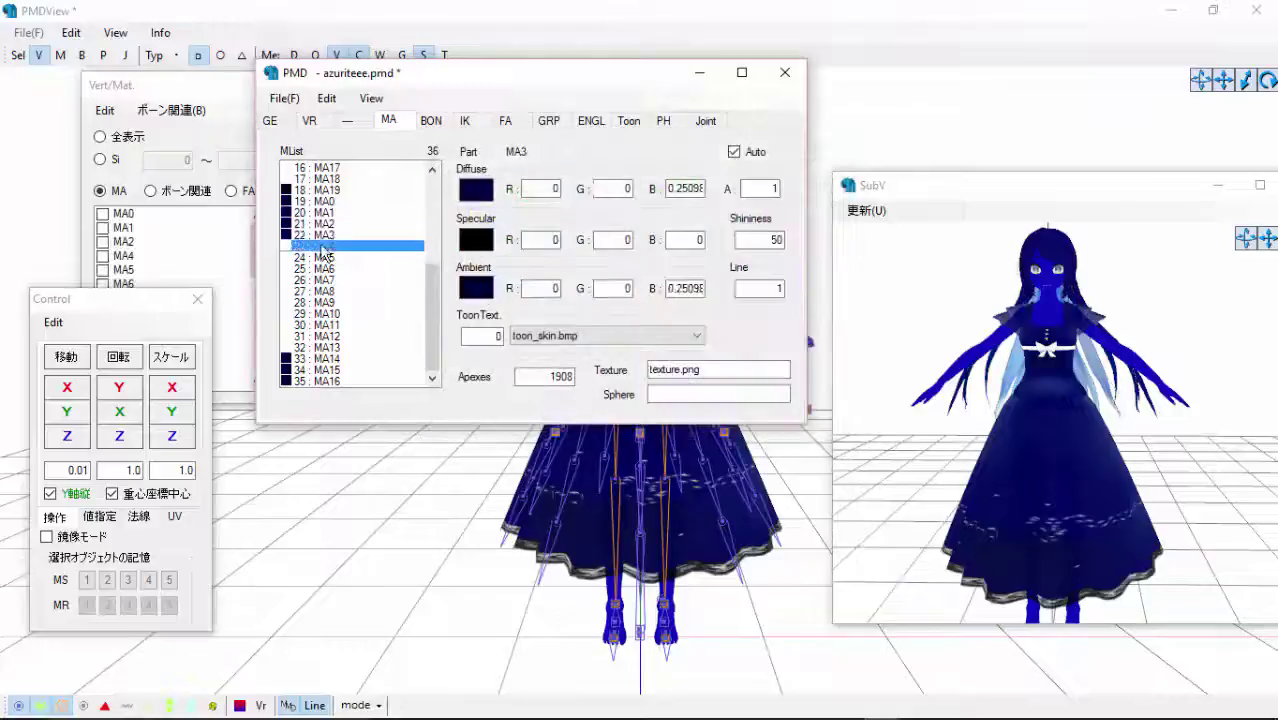
click(476, 194)
click(570, 276)
click(472, 429)
click(480, 288)
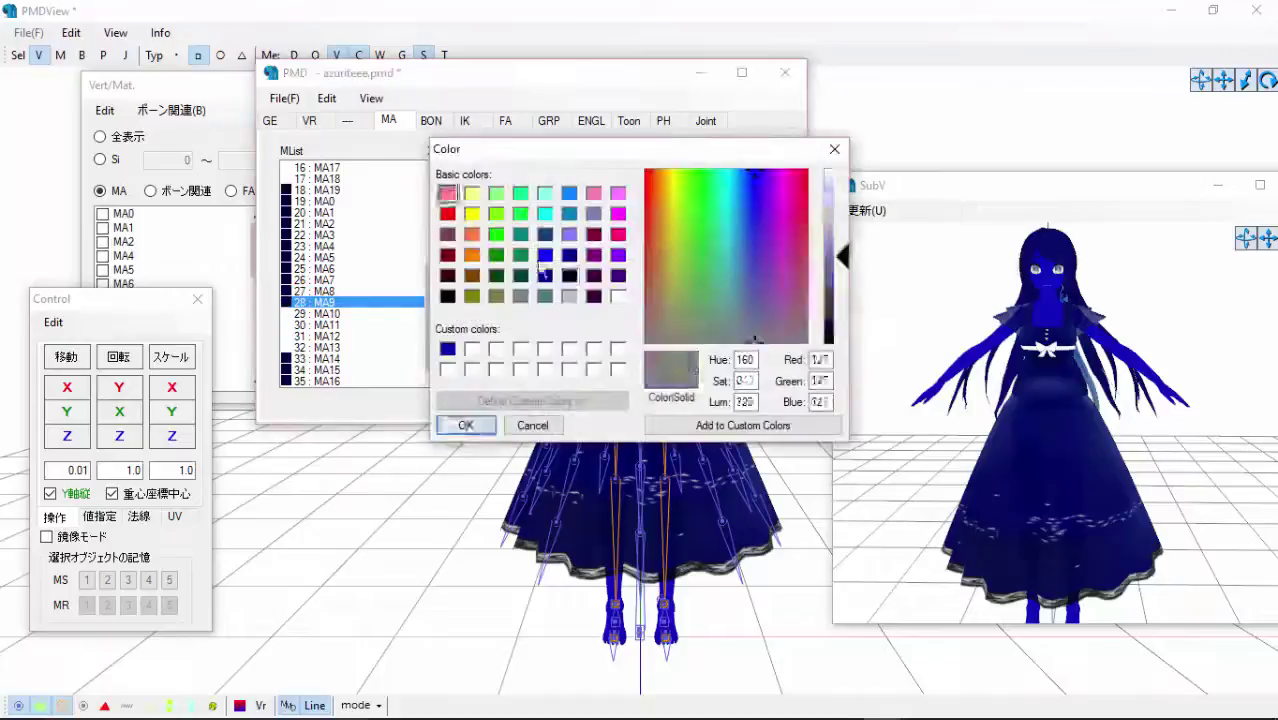
click(475, 288)
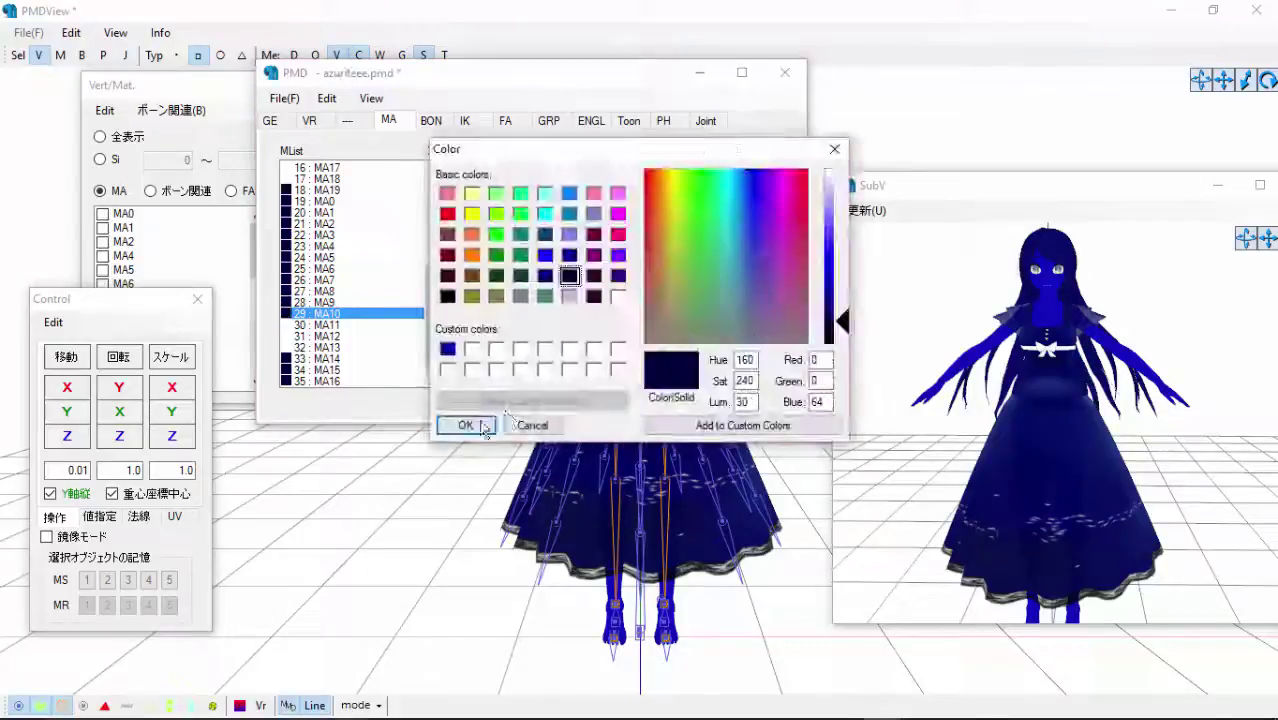
click(472, 430)
click(476, 288)
click(470, 428)
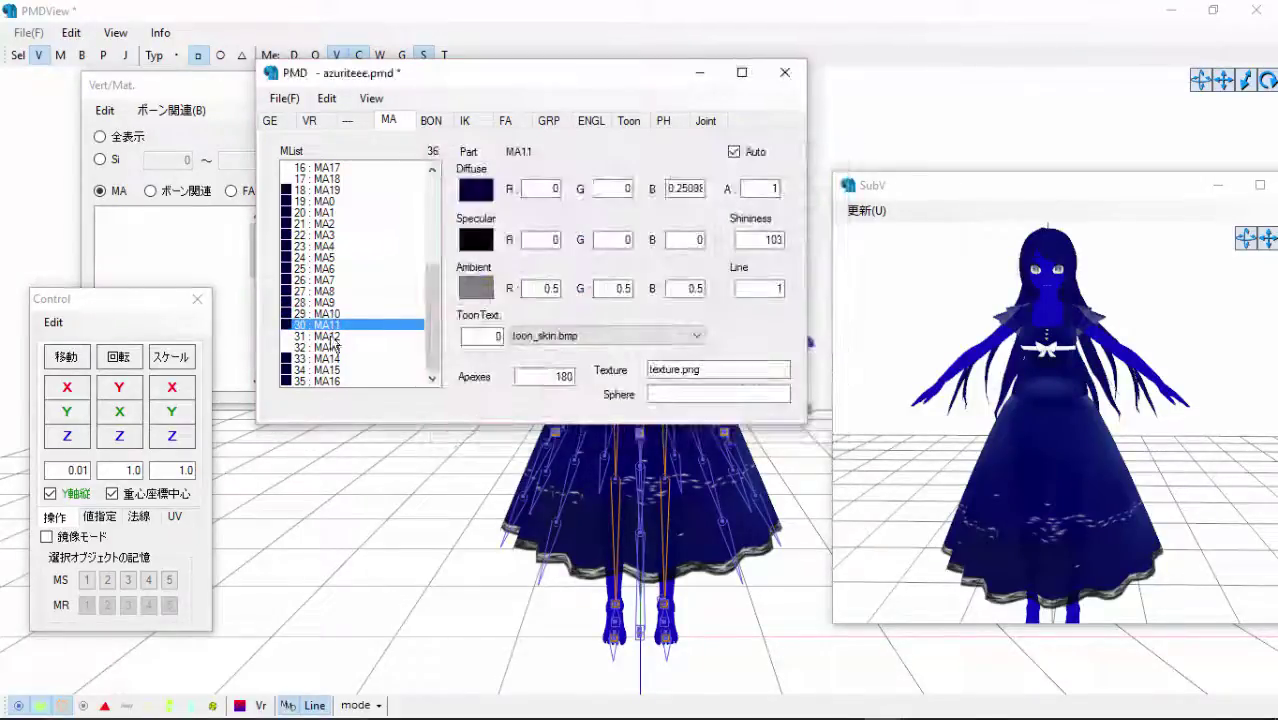
Set the diffuse colour of hair materials MA12 and MA13 to very dark blue.
click(332, 338)
click(476, 190)
click(569, 277)
click(470, 428)
click(476, 190)
click(569, 279)
click(470, 428)
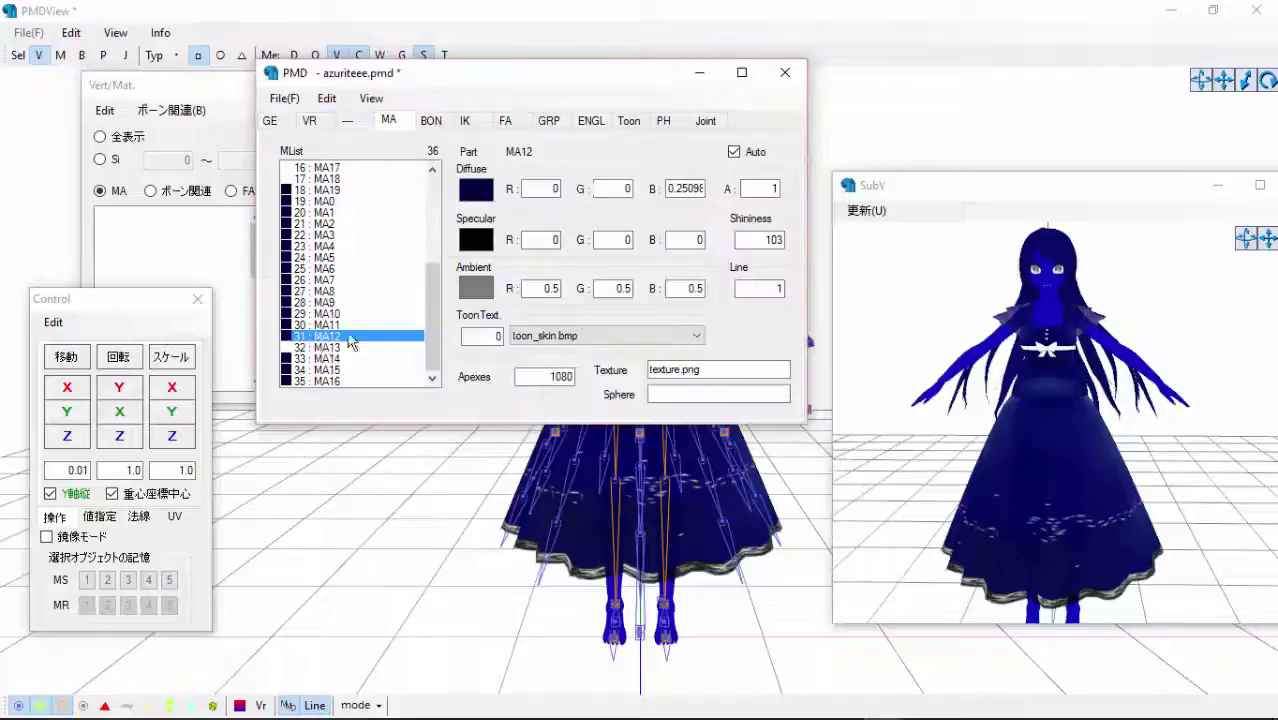
click(340, 347)
click(476, 190)
click(470, 428)
click(566, 278)
click(466, 426)
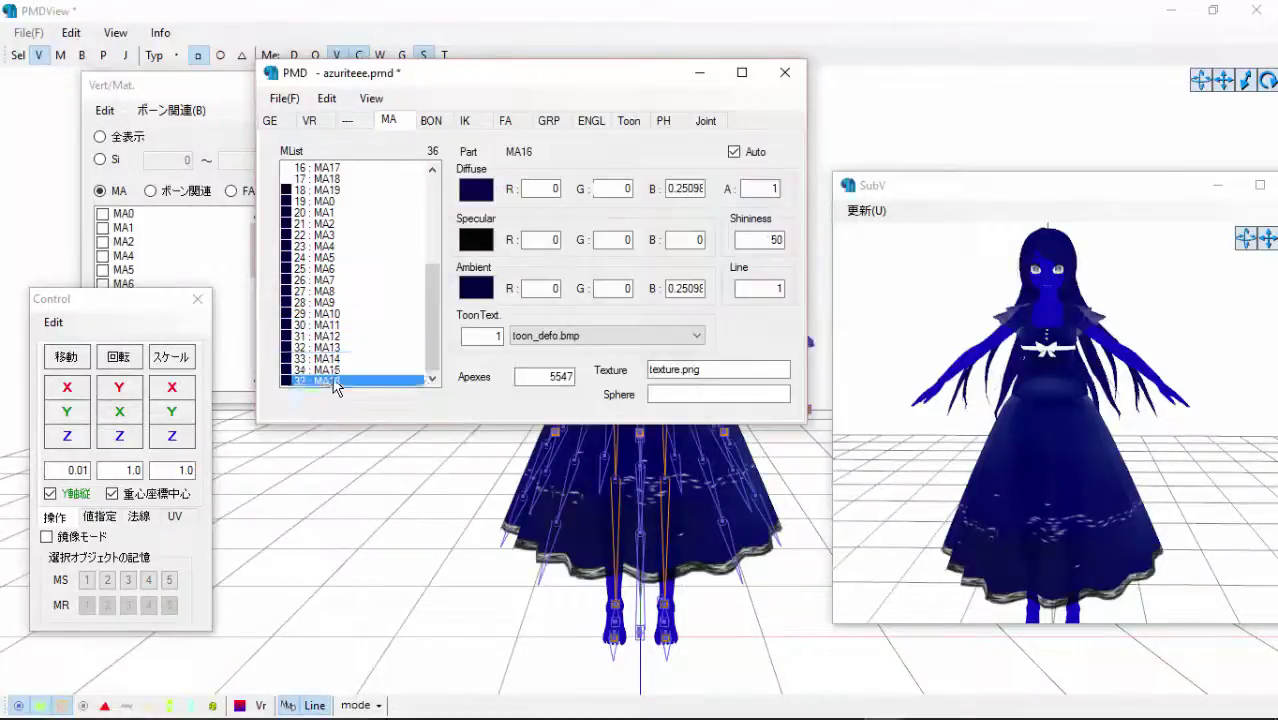
Highlight the vertices of hair materials MA0 to MA3 on the model and clear the highlight again.
click(443, 482)
drag(253, 262, 253, 317)
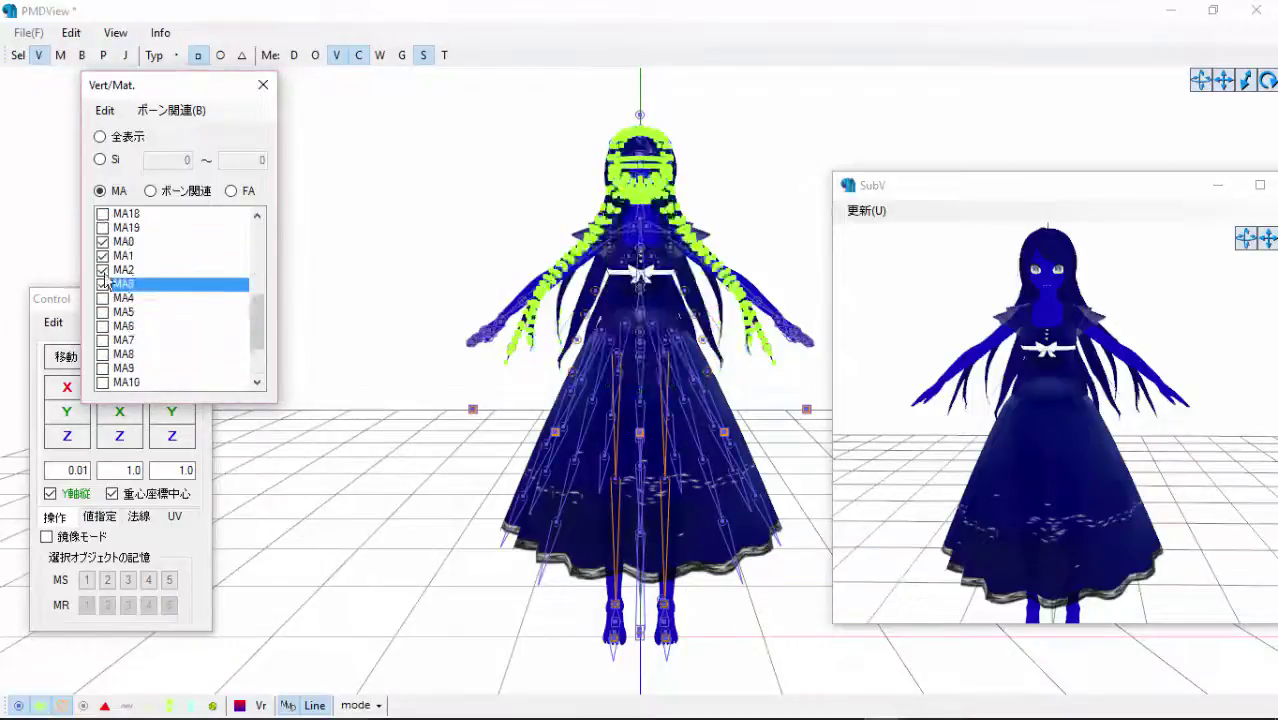
click(103, 270)
click(103, 256)
click(103, 242)
Switch to File Explorer, open the Bows by Roseberi folder and add Black and White Bow.pmd to the azurite model.
click(471, 702)
scroll(790, 359, up, 3)
double_click(788, 281)
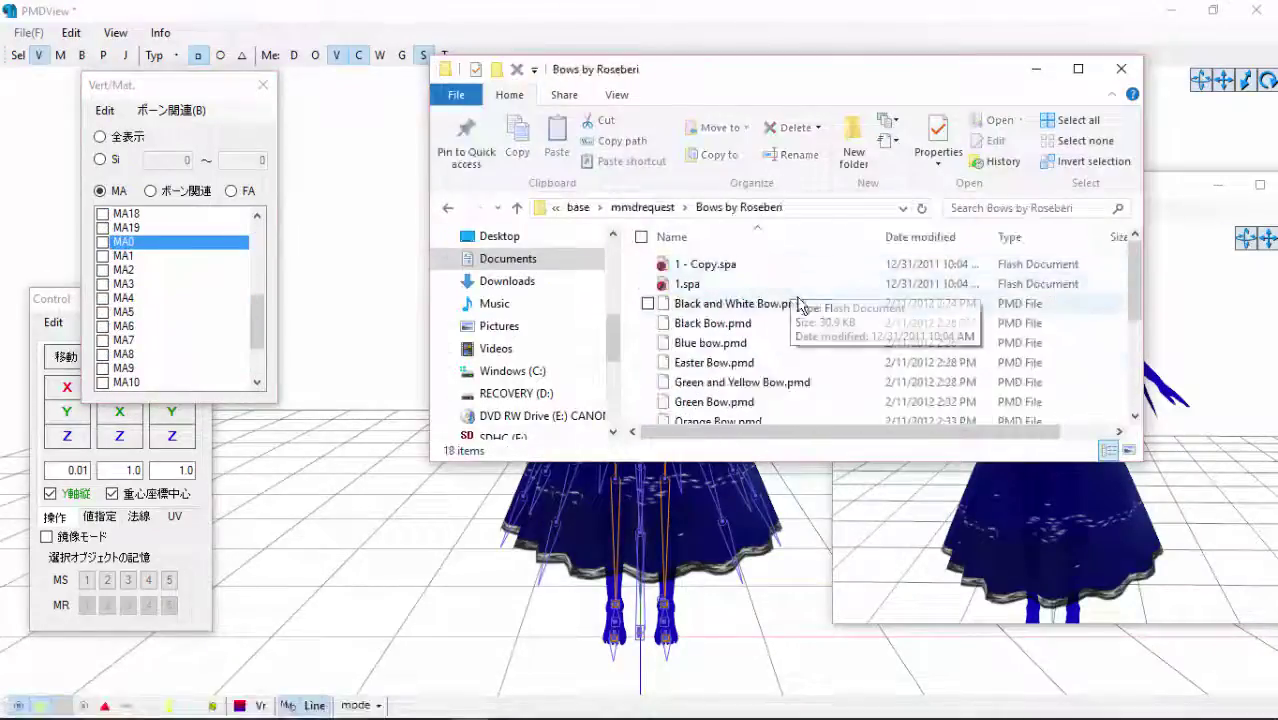
mouse_move(1131, 253)
mouse_down()
mouse_move(1135, 345)
mouse_move(1132, 252)
mouse_up()
drag(759, 306, 374, 322)
click(390, 214)
click(411, 325)
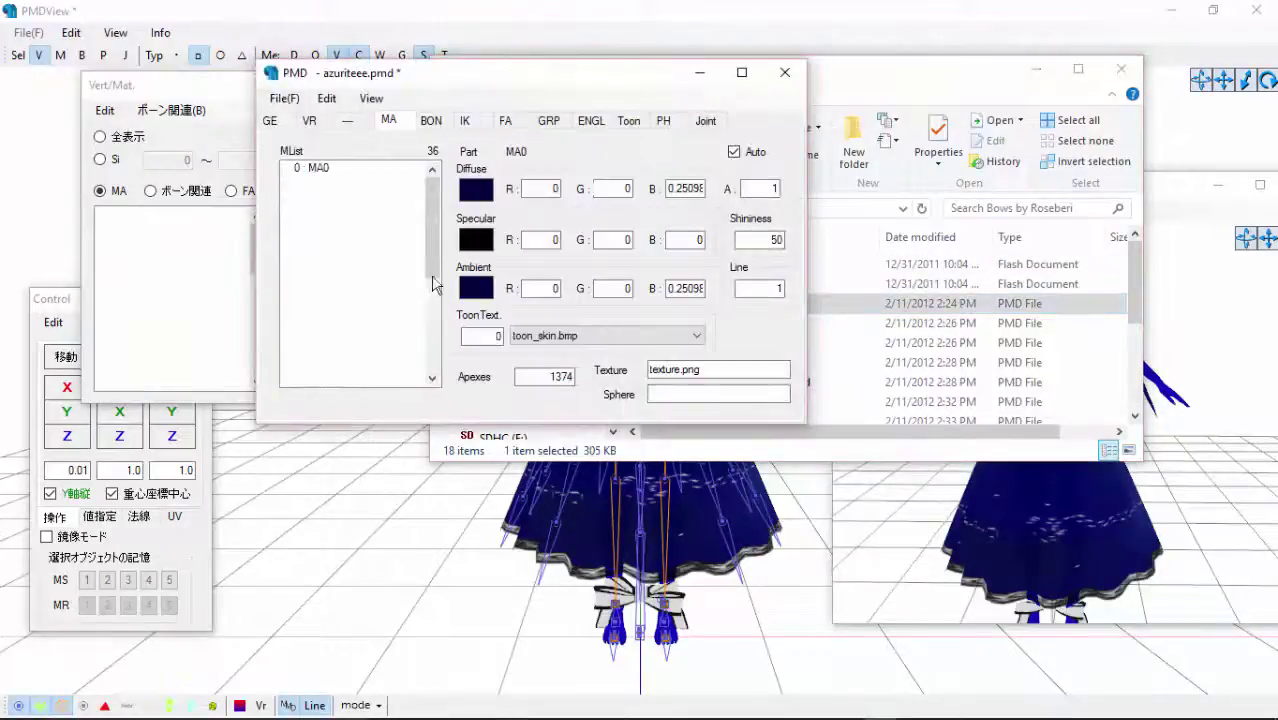
Set the ambient colour of the bow's materials 36 (MA0) and 37 (MA1) to white.
drag(433, 278, 430, 368)
click(333, 371)
click(476, 288)
click(618, 300)
click(449, 423)
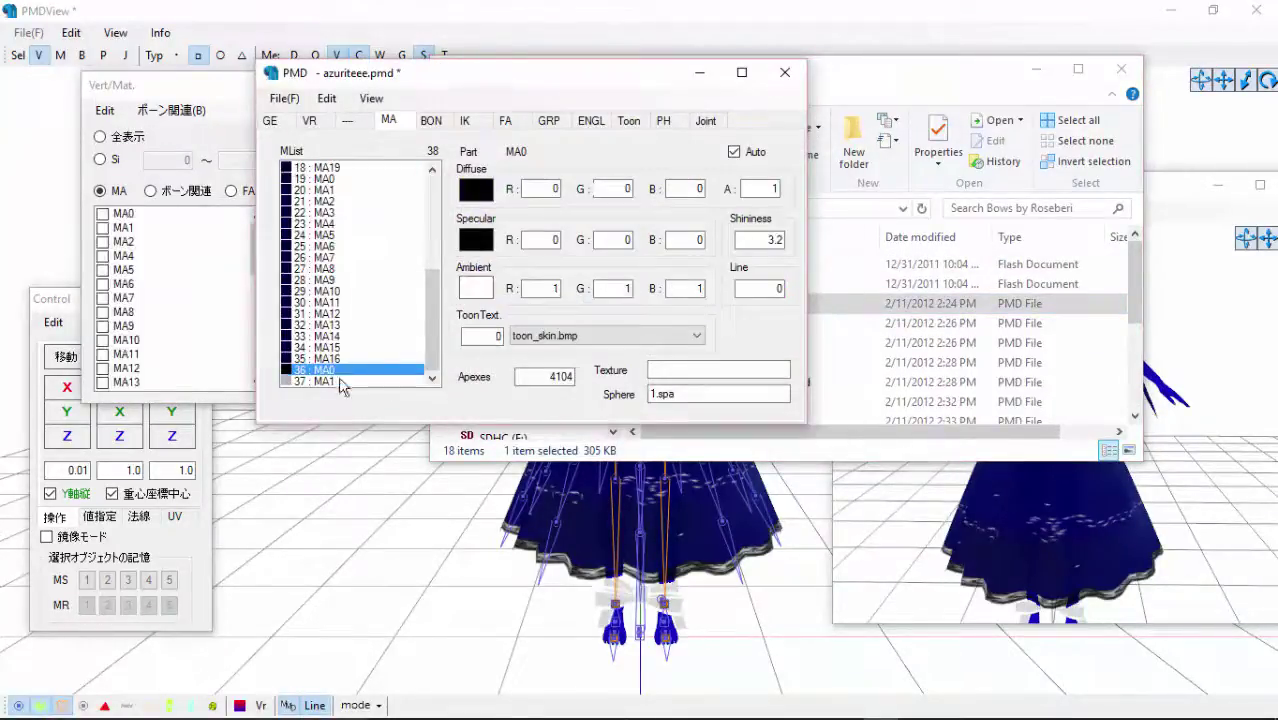
click(313, 381)
click(476, 288)
click(618, 301)
click(456, 424)
key(ctrl+z)
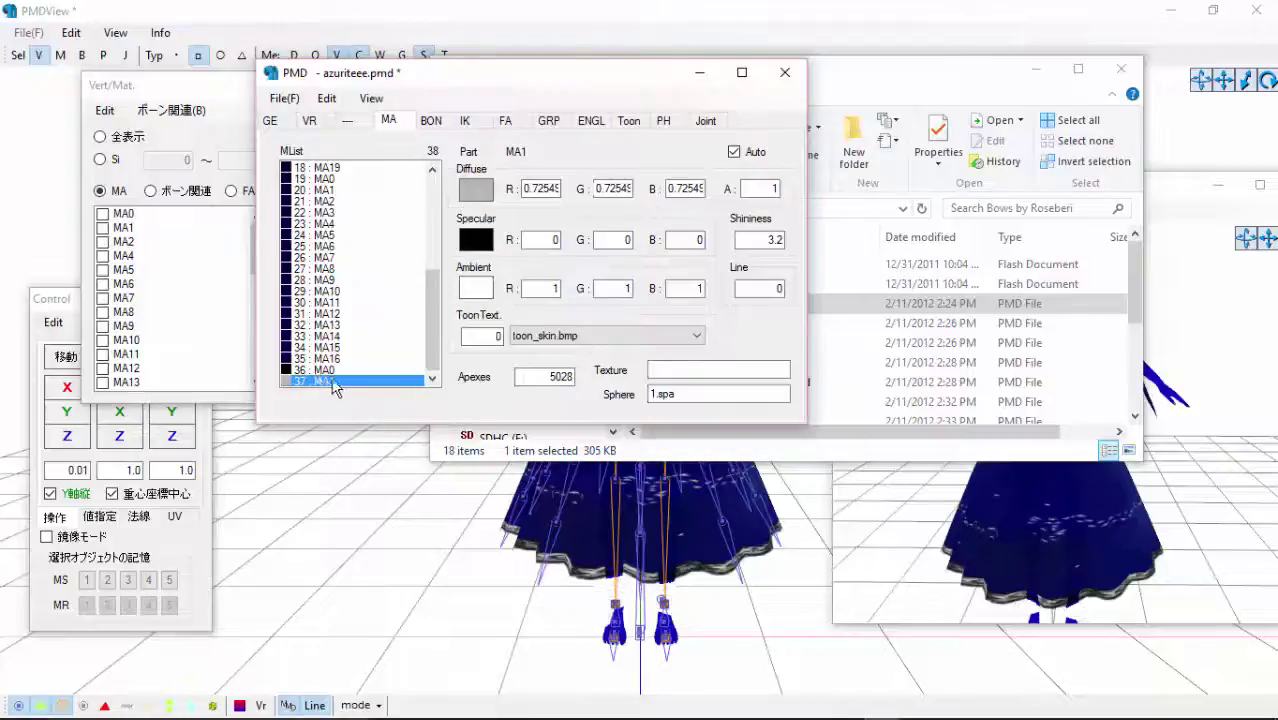
Set the ambient colour of the bow's materials MA1 and MA0 to light grey (0.75294).
click(476, 288)
click(452, 348)
click(468, 424)
click(331, 371)
click(476, 288)
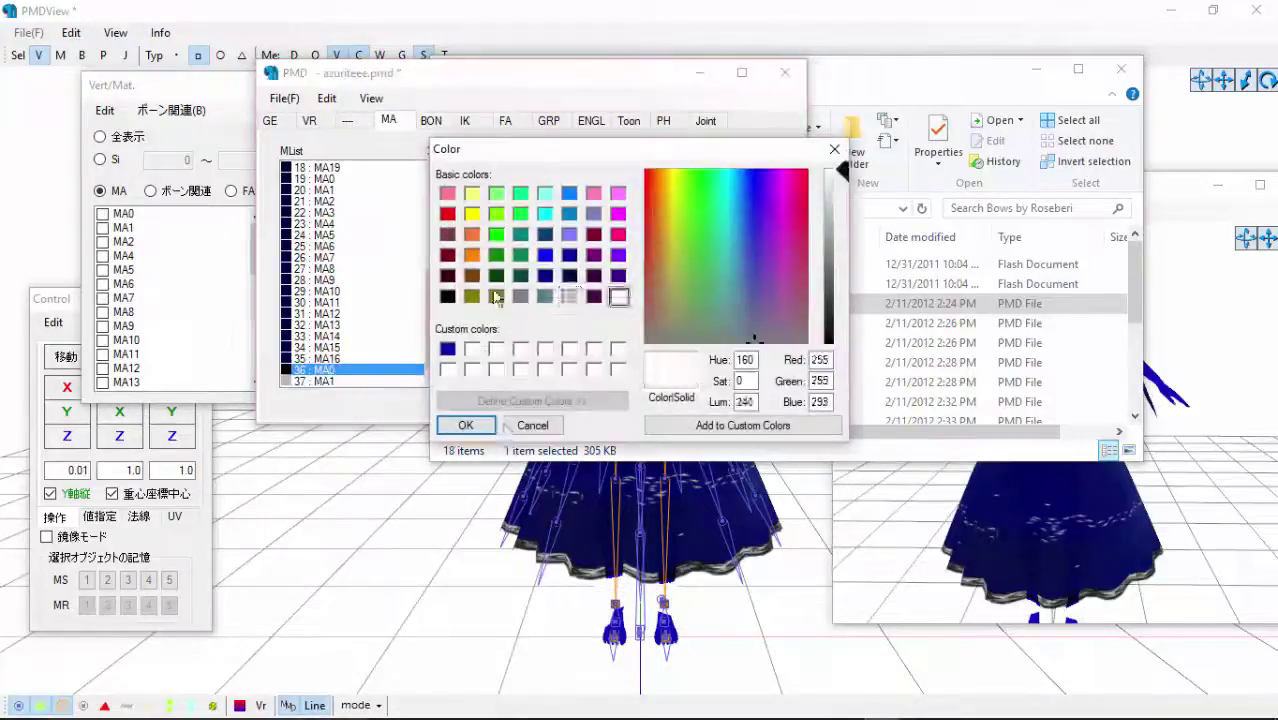
click(569, 297)
click(466, 425)
Set the diffuse colour of the bow's material MA1 to black.
click(331, 382)
click(476, 240)
click(533, 425)
click(476, 190)
click(521, 297)
click(482, 424)
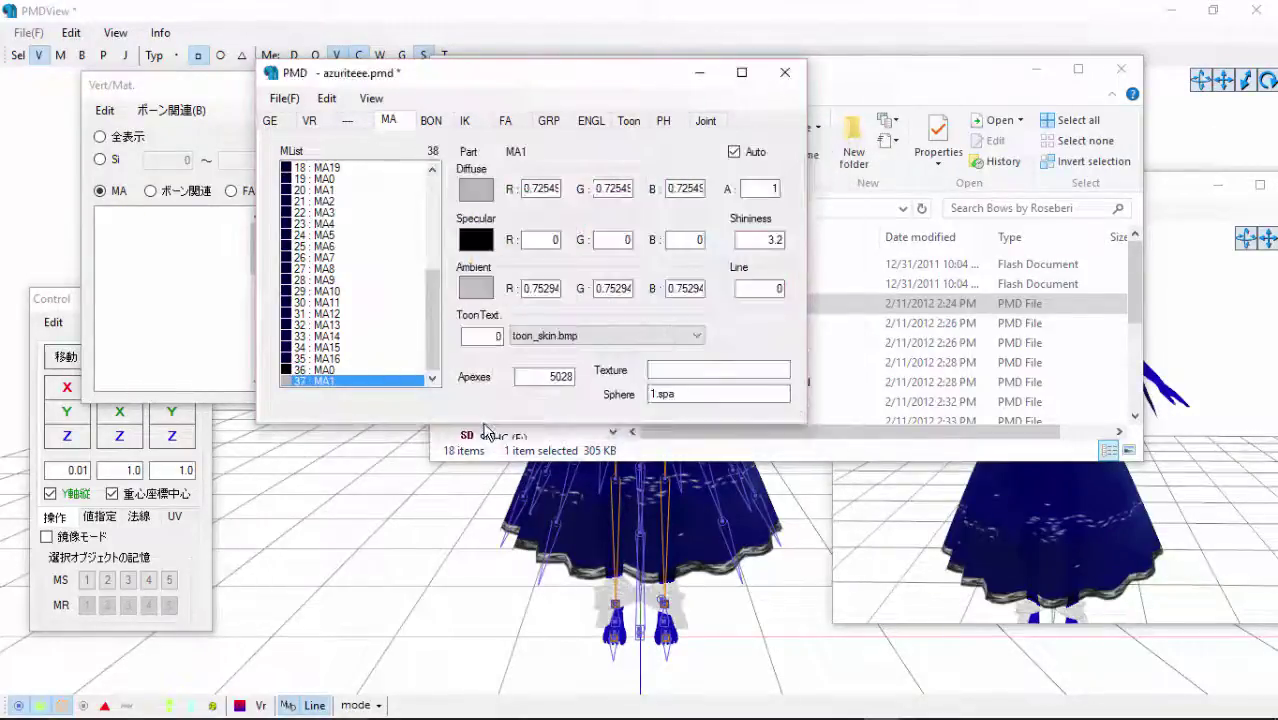
Give the bow's materials MA1 and MA0 a paler grey ambient colour of 226, 226, 226 and save it as a custom colour.
click(476, 288)
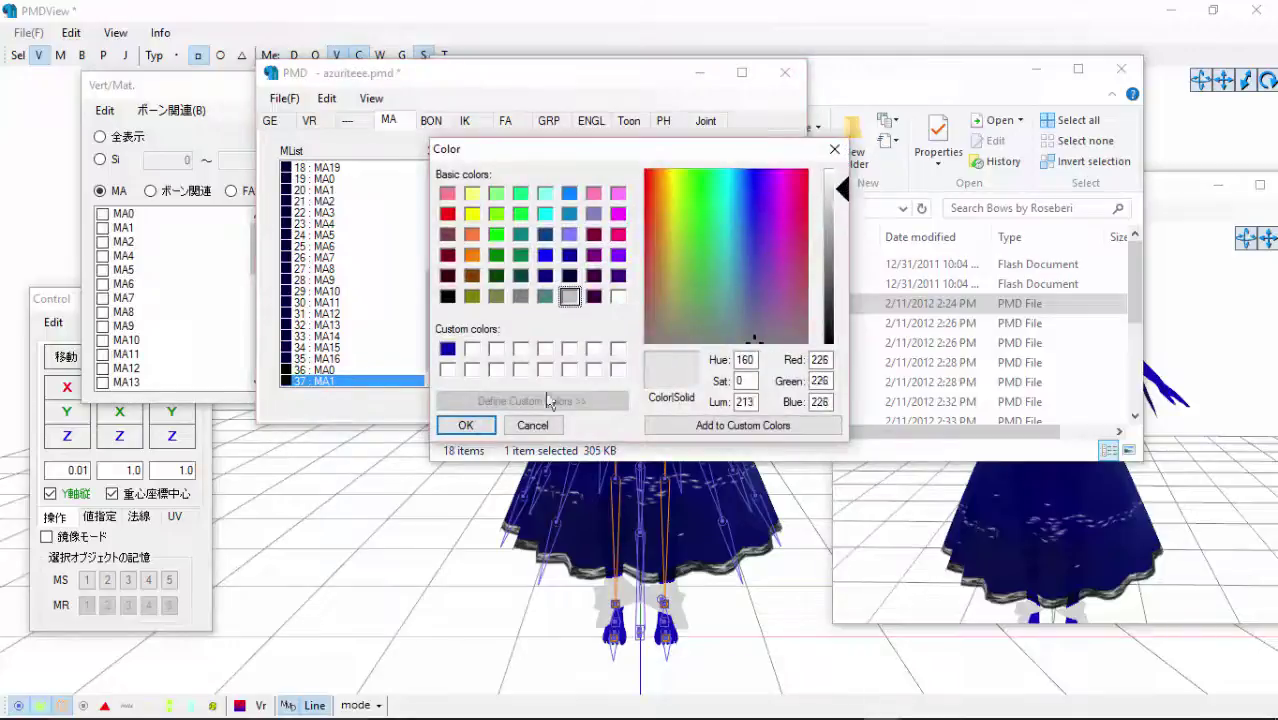
click(476, 424)
click(485, 294)
click(765, 425)
click(468, 426)
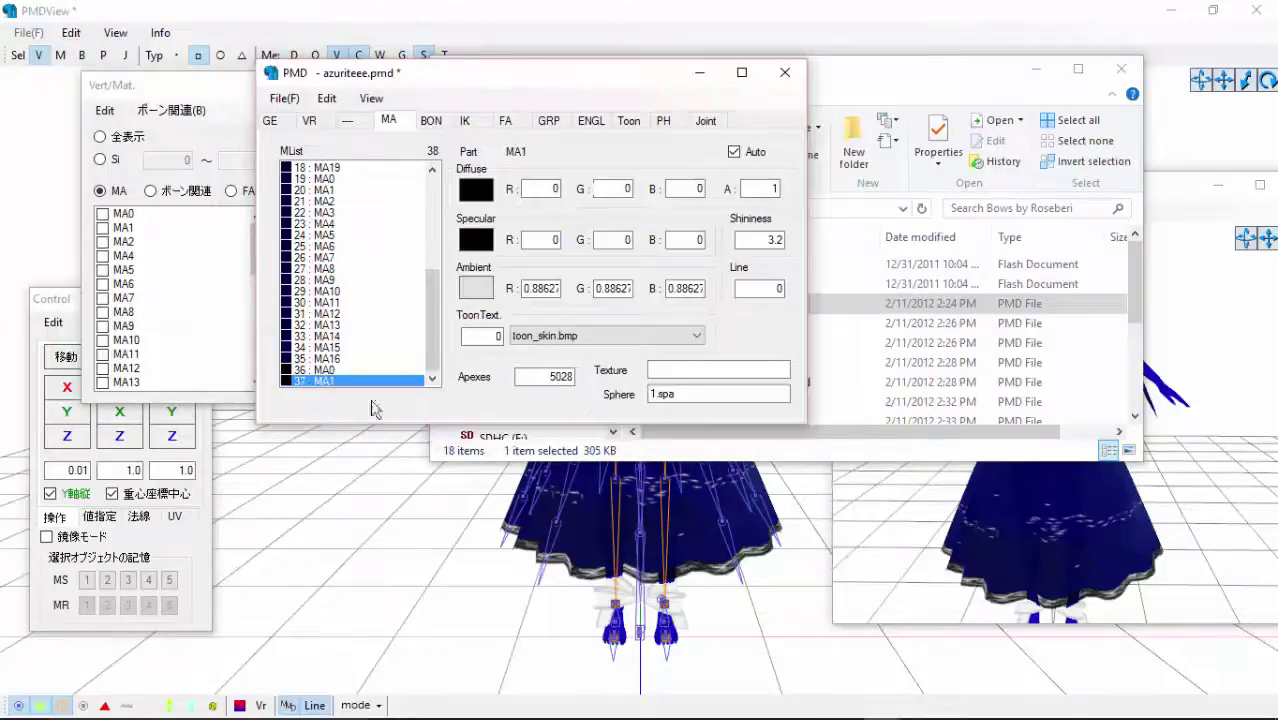
click(365, 370)
click(489, 290)
click(451, 349)
click(467, 427)
Select the vertices of the bow's materials MA0 and MA1 and raise the bow along Y to head height.
click(704, 80)
drag(257, 248, 240, 405)
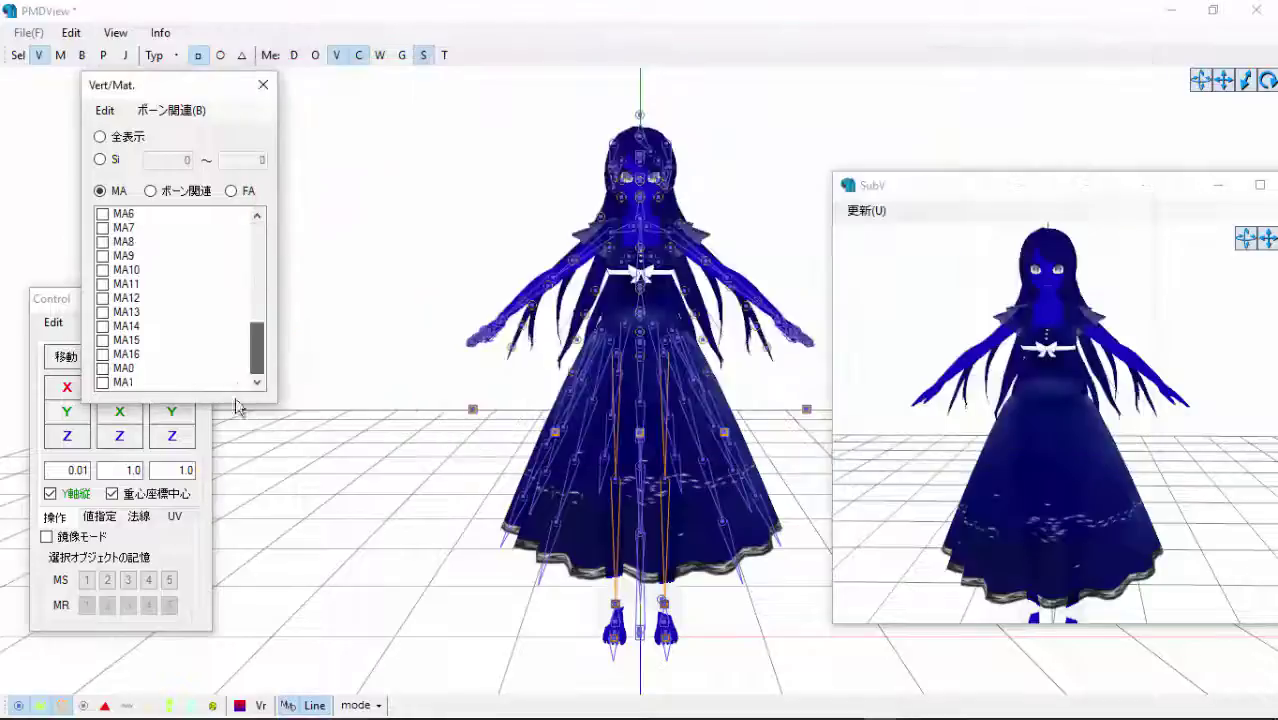
click(103, 368)
click(103, 382)
drag(558, 545, 736, 673)
drag(60, 409, 64, 386)
Shift the bow along Z so it sits against the back of the head.
right_drag(1035, 458, 1222, 478)
drag(67, 436, 78, 415)
scroll(977, 459, up, 5)
middle_drag(977, 459, 1000, 560)
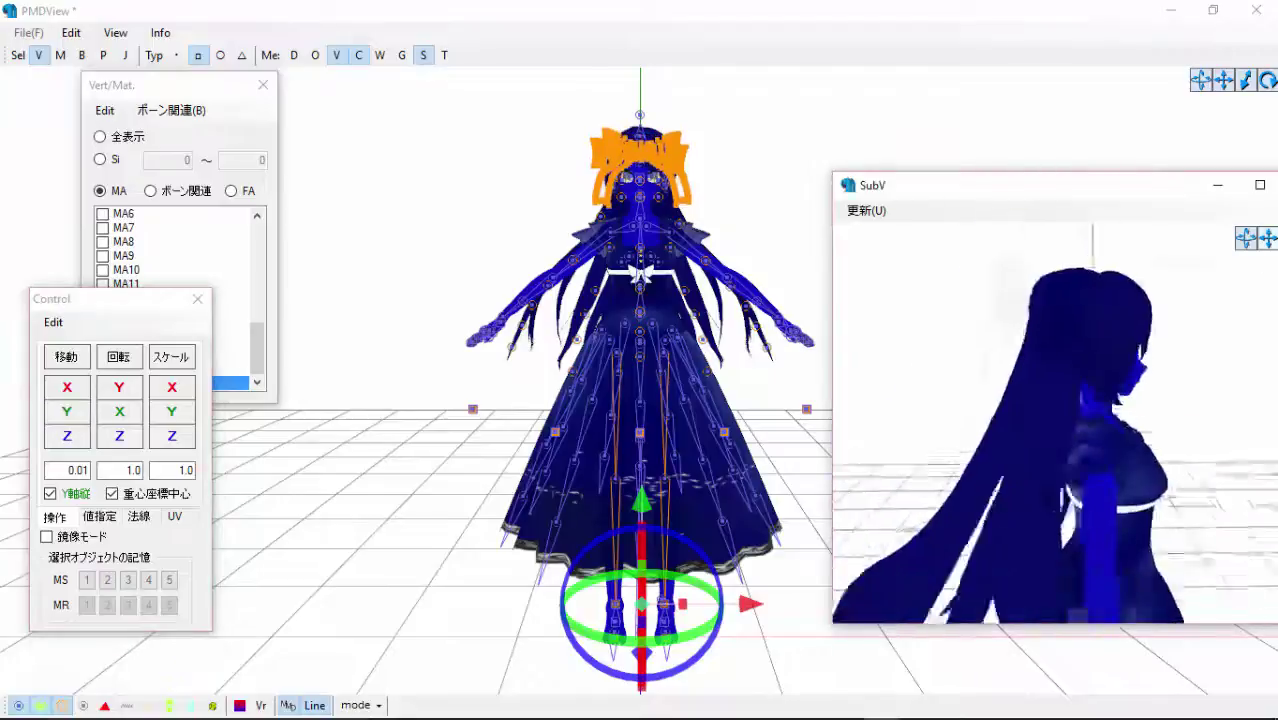
right_drag(1040, 400, 1085, 370)
drag(67, 436, 67, 433)
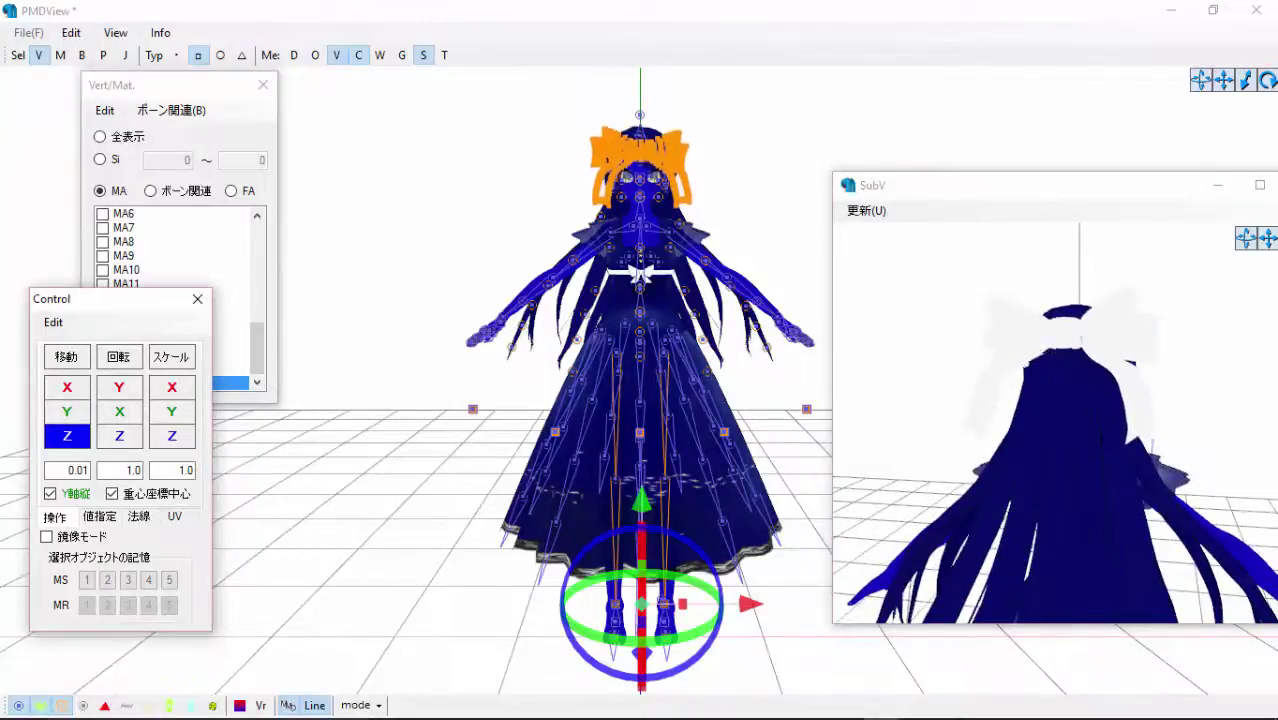
right_drag(930, 420, 1013, 405)
scroll(1013, 405, down, 5)
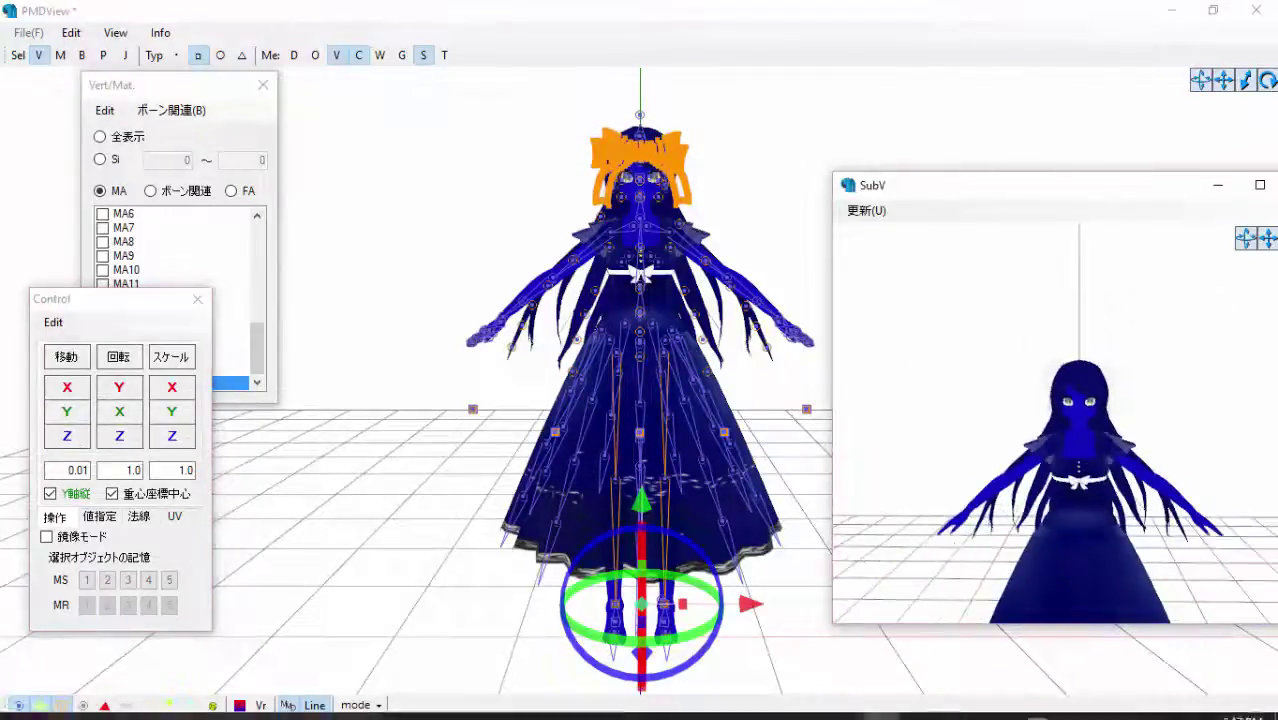
Readjust the ambient colours of the bow's materials MA1 and MA0 to light grey.
click(430, 615)
click(336, 380)
click(476, 288)
click(485, 427)
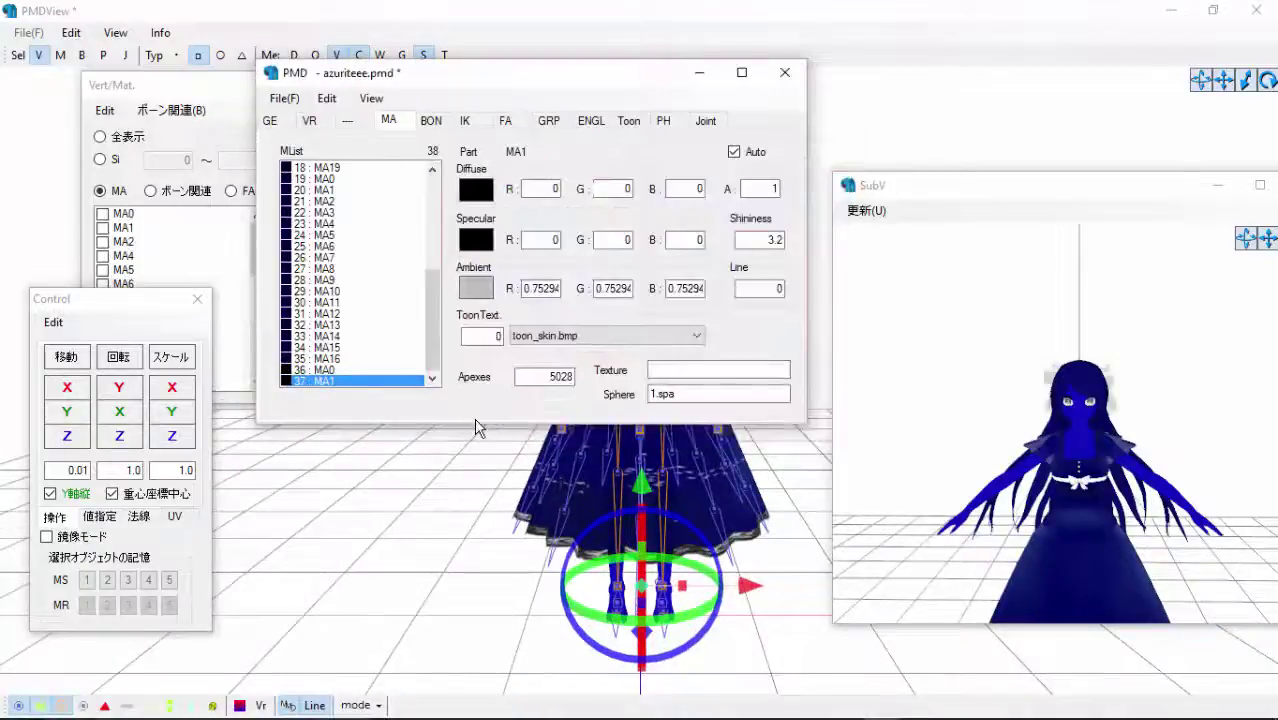
click(478, 290)
click(478, 427)
click(380, 370)
click(476, 288)
click(571, 294)
click(478, 427)
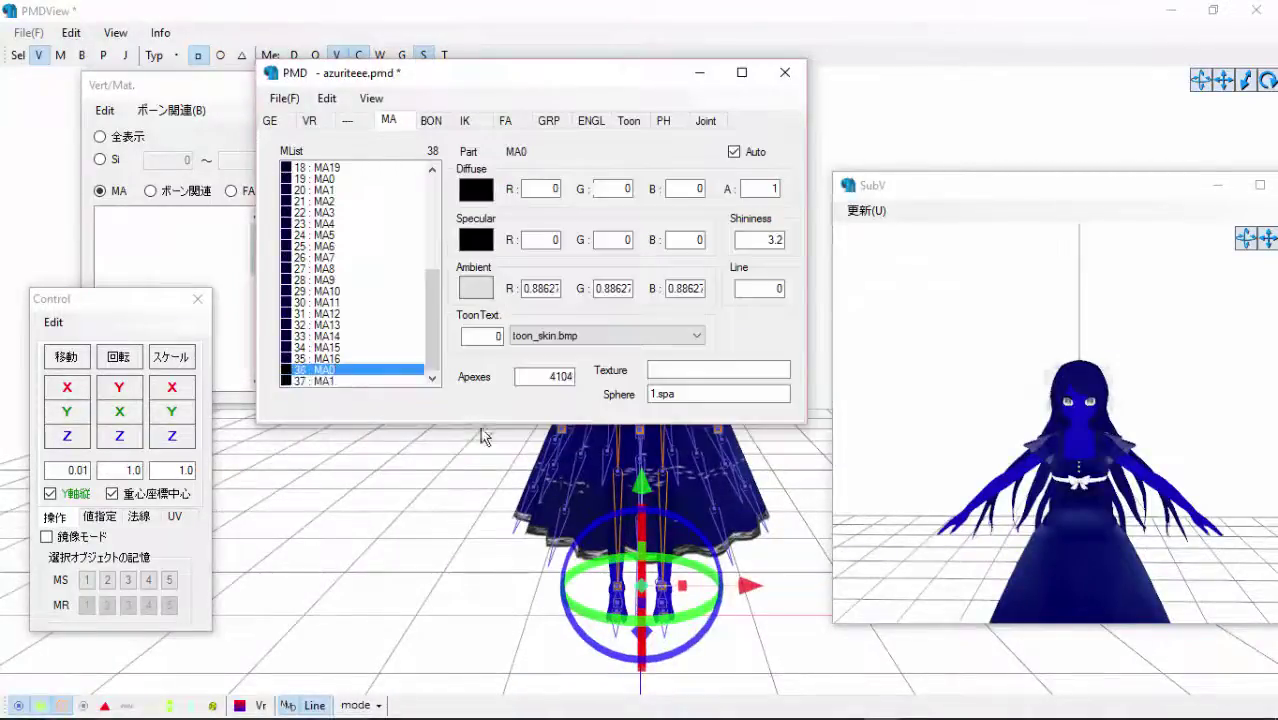
Inspect the bow in the preview and highlight only the vertices of body material MA1.
mouse_move(1010, 395)
right_down()
mouse_move(947, 388)
mouse_move(1000, 392)
right_up()
scroll(1000, 392, down, 3)
middle_drag(1000, 392, 945, 251)
click(225, 318)
scroll(205, 350, down, 8)
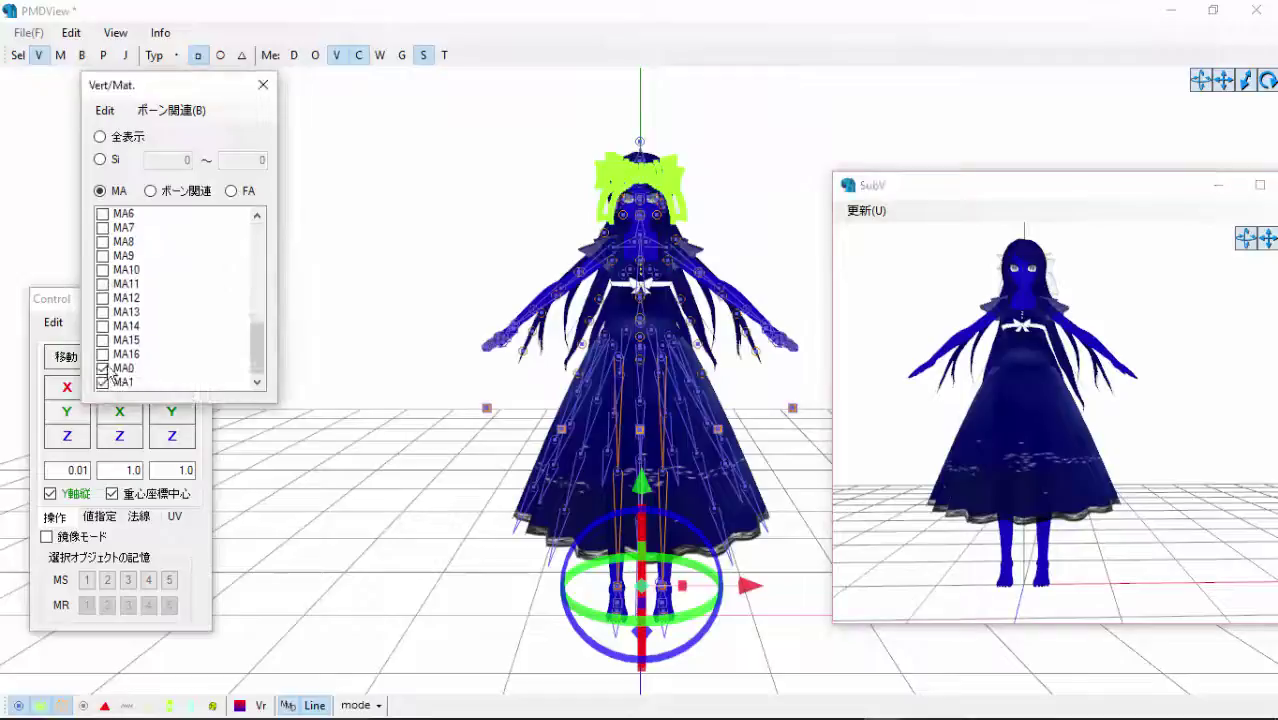
click(103, 228)
scroll(640, 400, up, 3)
scroll(1020, 420, up, 1)
middle_drag(826, 645, 826, 560)
middle_drag(735, 640, 730, 611)
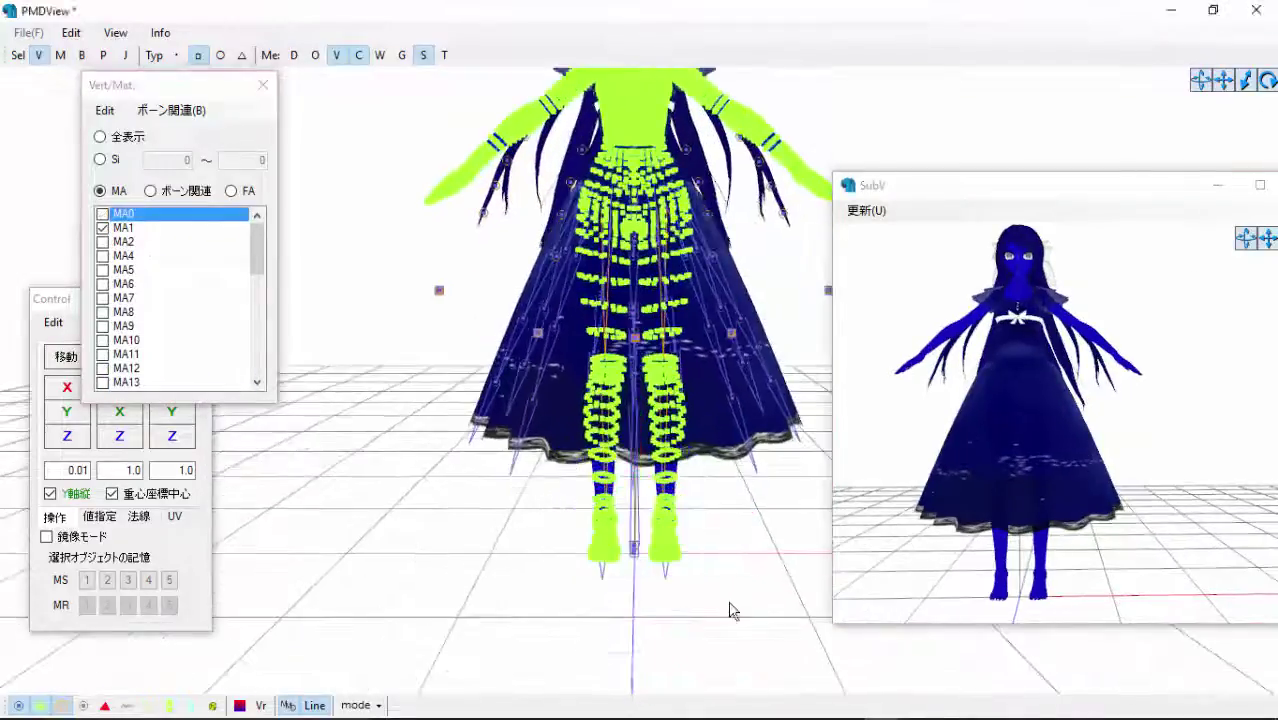
Split the lower-leg and foot vertices of body material MA1 off into a new material.
drag(519, 449, 518, 447)
right_drag(518, 447, 505, 405)
right_click(140, 228)
click(200, 379)
click(662, 436)
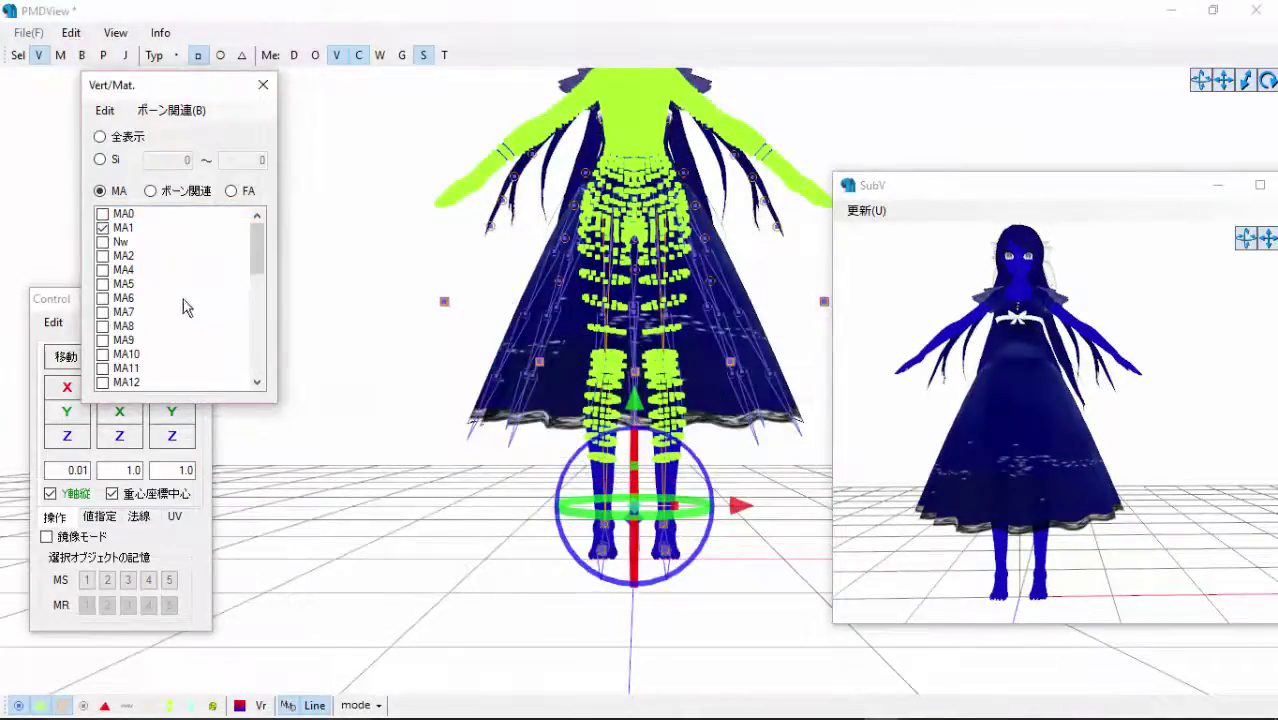
Show the new Nw material's vertices instead of MA1's and set its ambient colour to very dark blue 0, 0, 64.
click(103, 242)
click(103, 228)
click(881, 699)
click(318, 191)
click(478, 192)
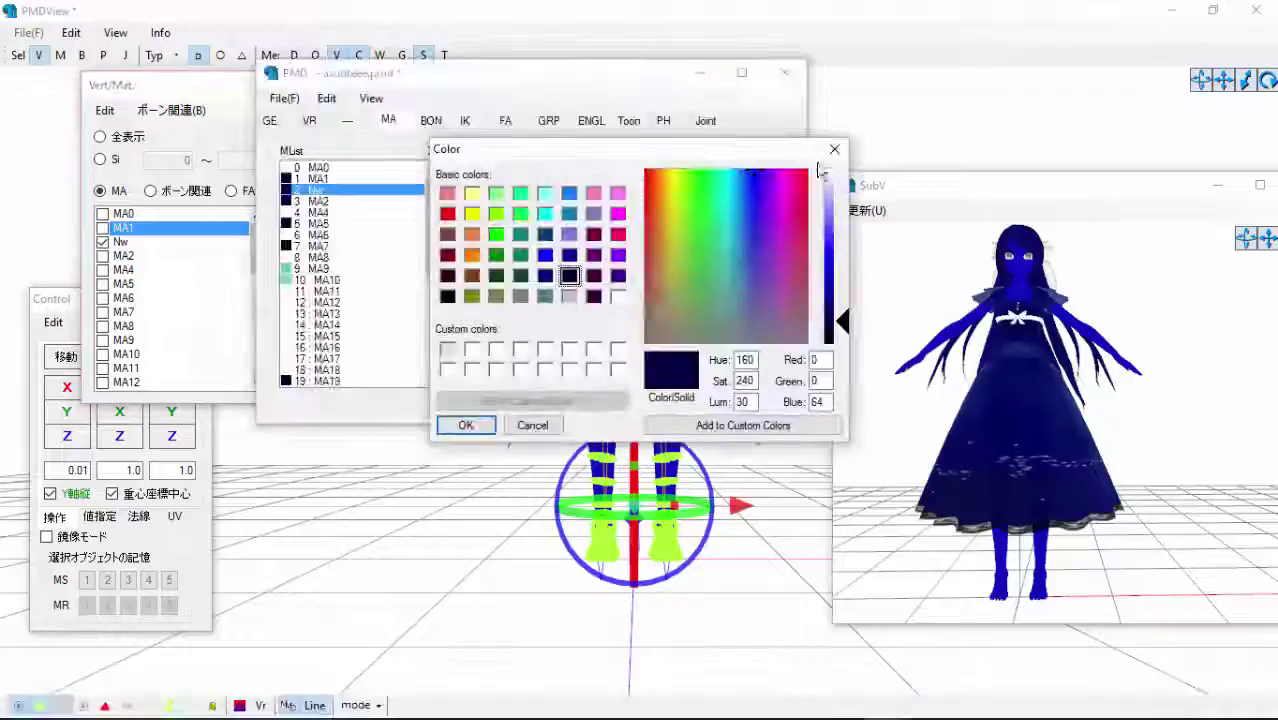
click(834, 149)
click(478, 288)
click(569, 275)
click(462, 425)
Save the updated model as azuriteee.pmd and put the model data editor away.
click(285, 98)
click(371, 224)
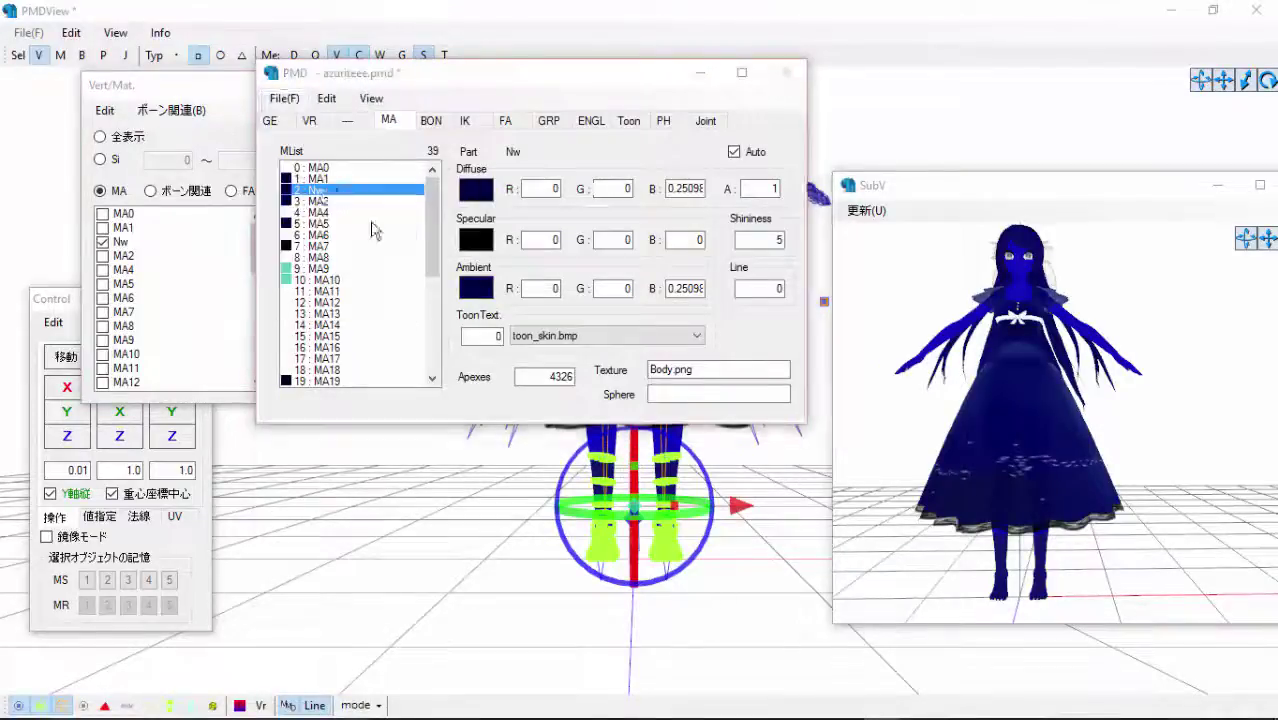
scroll(858, 370, down, 3)
click(453, 378)
click(736, 505)
click(699, 75)
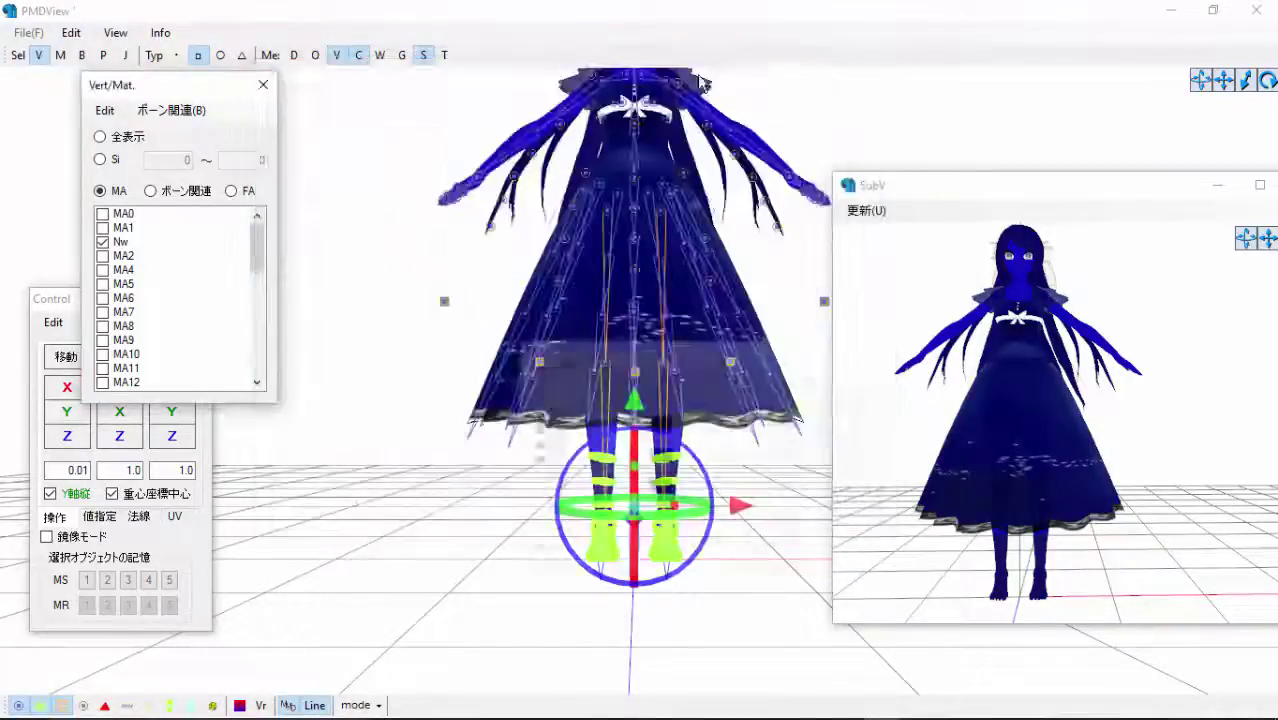
Check which parts of the model the second set of materials MA3, MA2, MA1 and MA0 cover.
scroll(160, 335, down, 3)
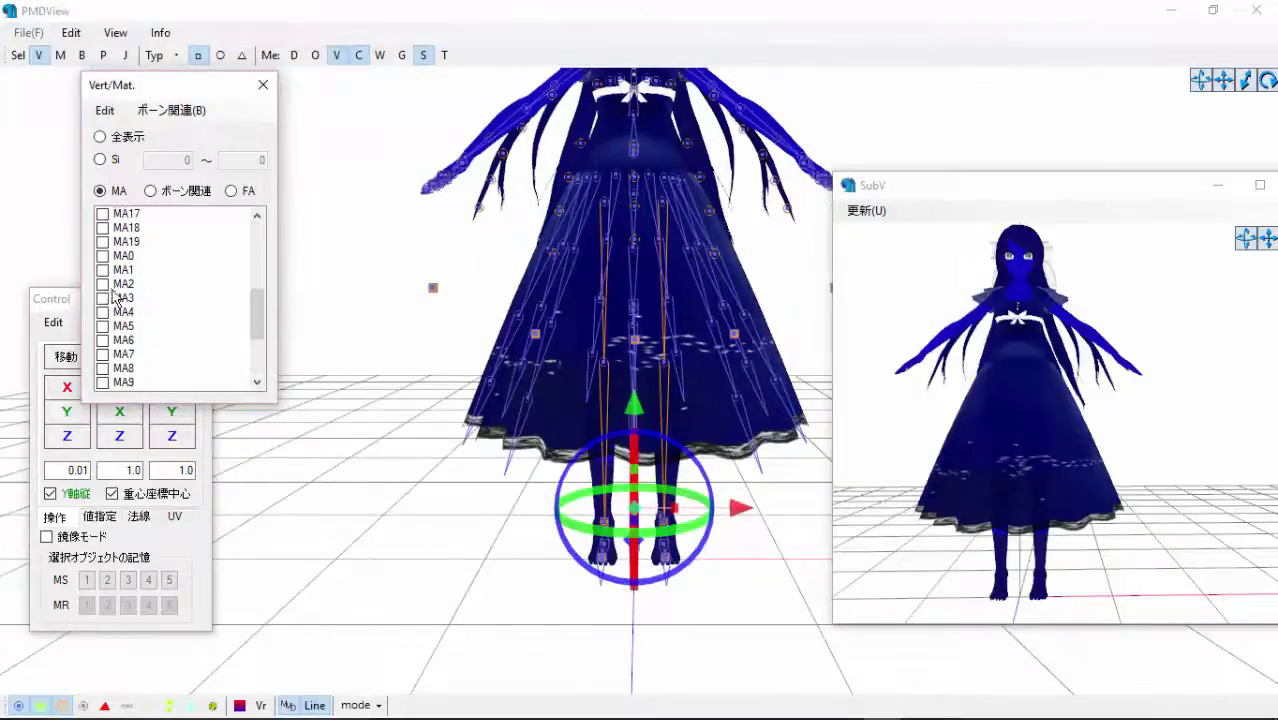
click(102, 298)
click(102, 284)
click(102, 270)
click(102, 256)
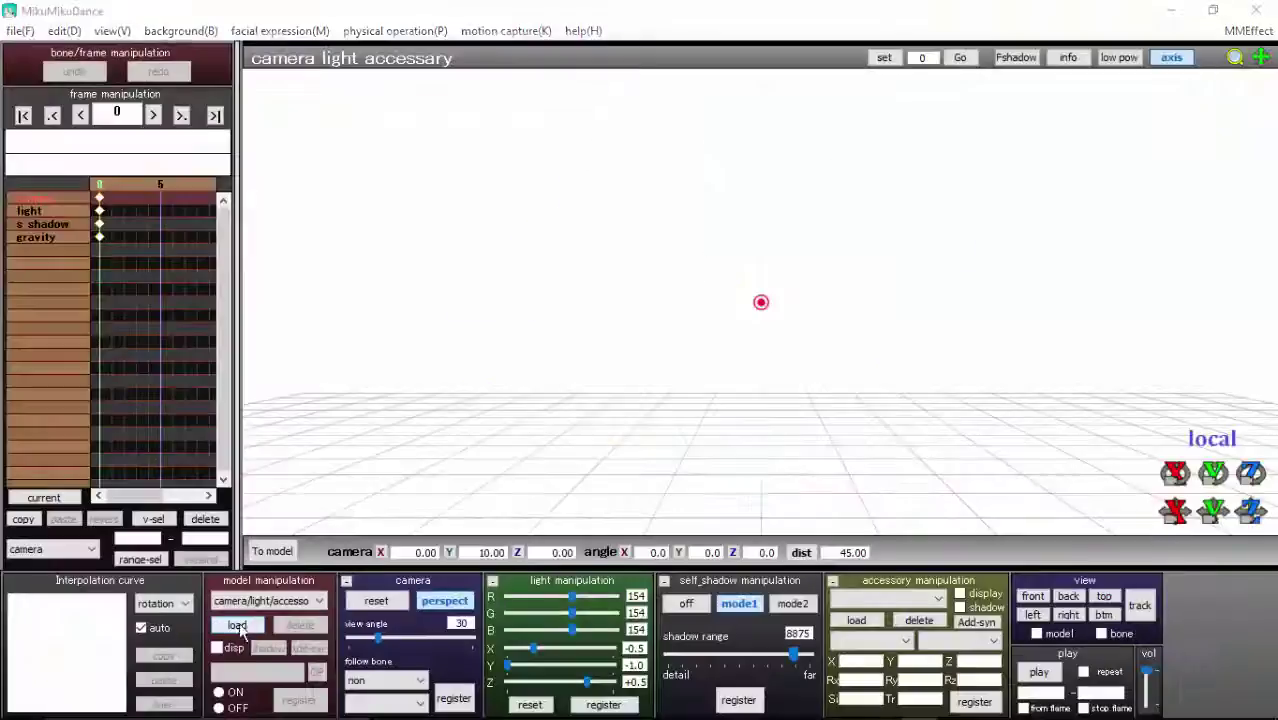
Switch to MikuMikuDance, load the azuriteee.pmd model and assign the AdultShader.fx effect to it.
double_click(318, 390)
click(608, 425)
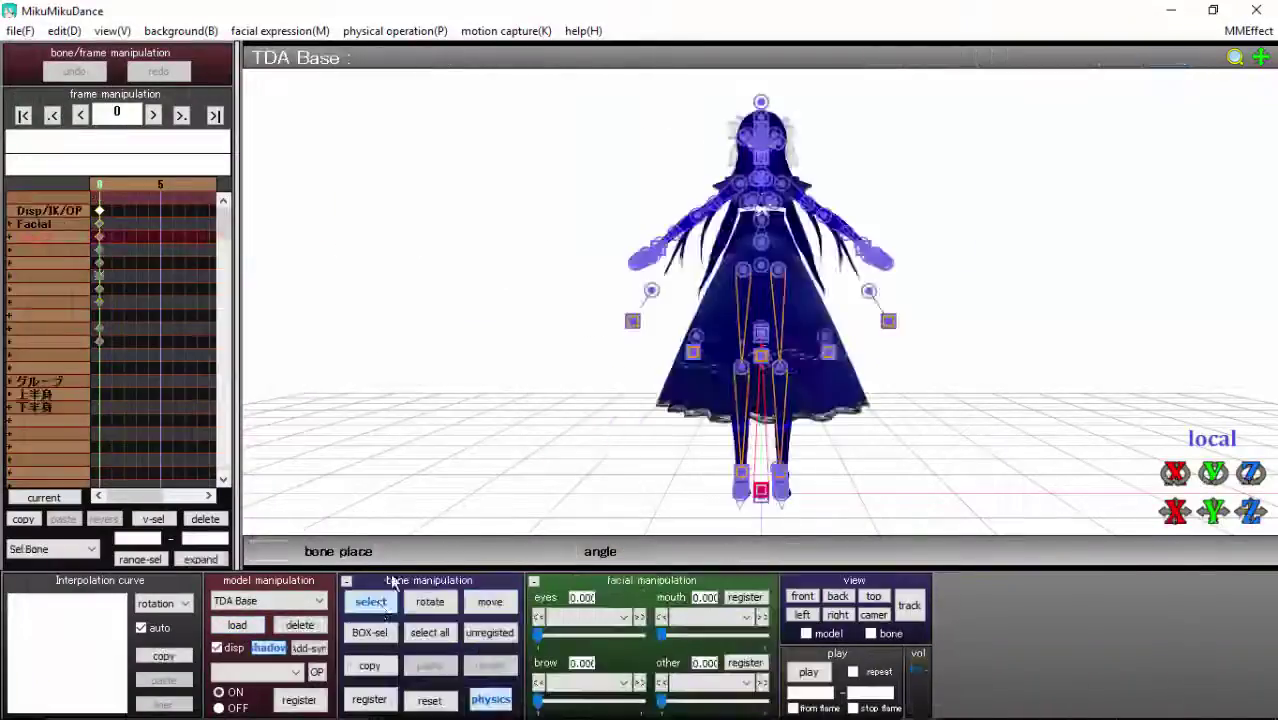
click(1248, 30)
click(1075, 48)
double_click(208, 217)
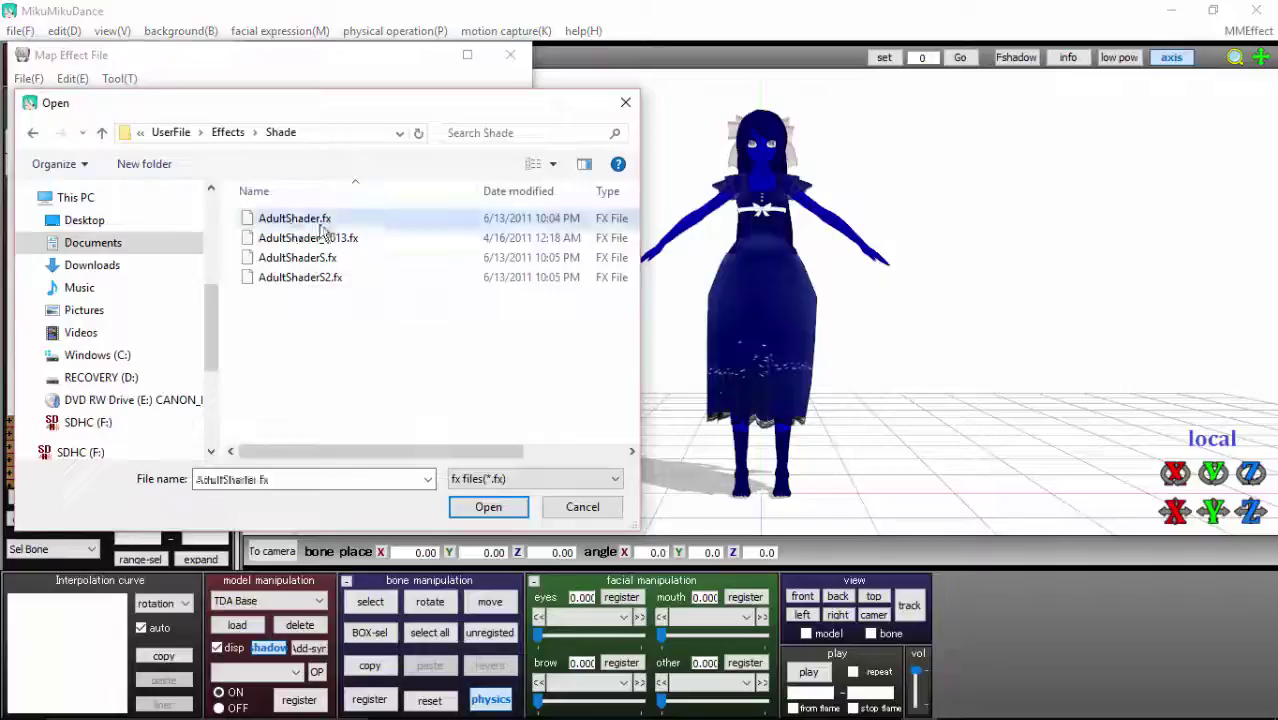
click(488, 506)
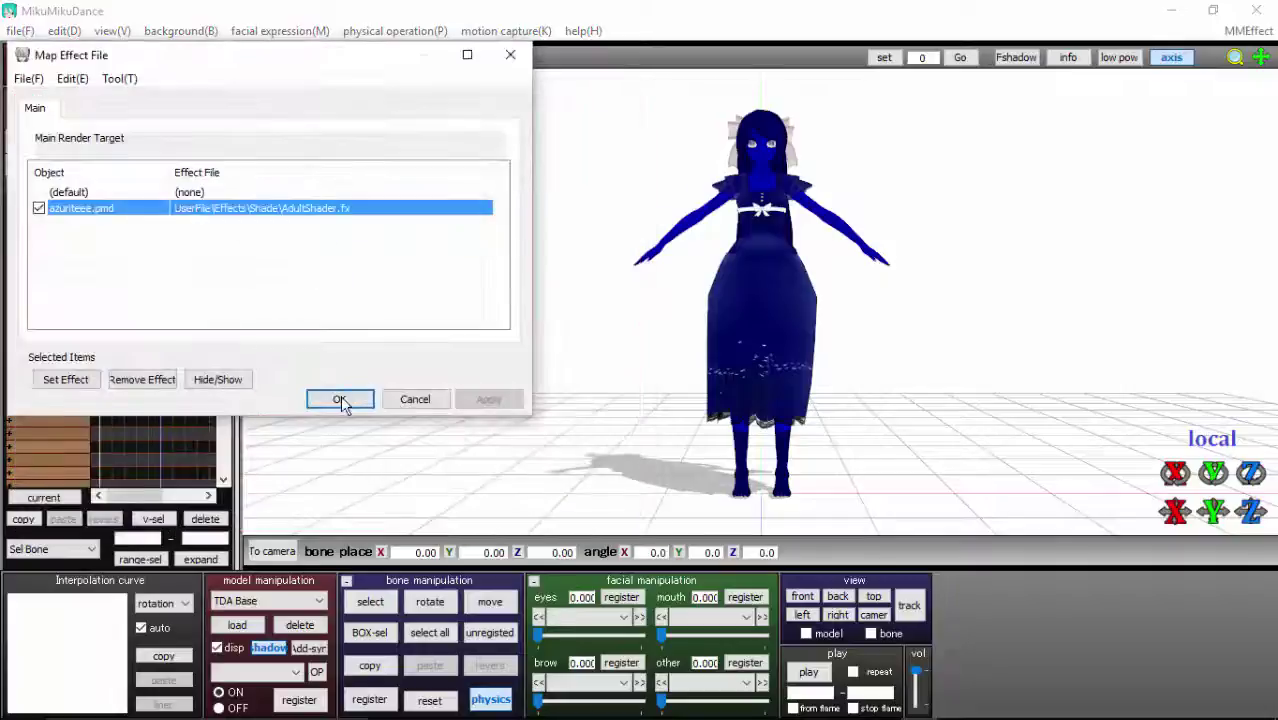
click(340, 399)
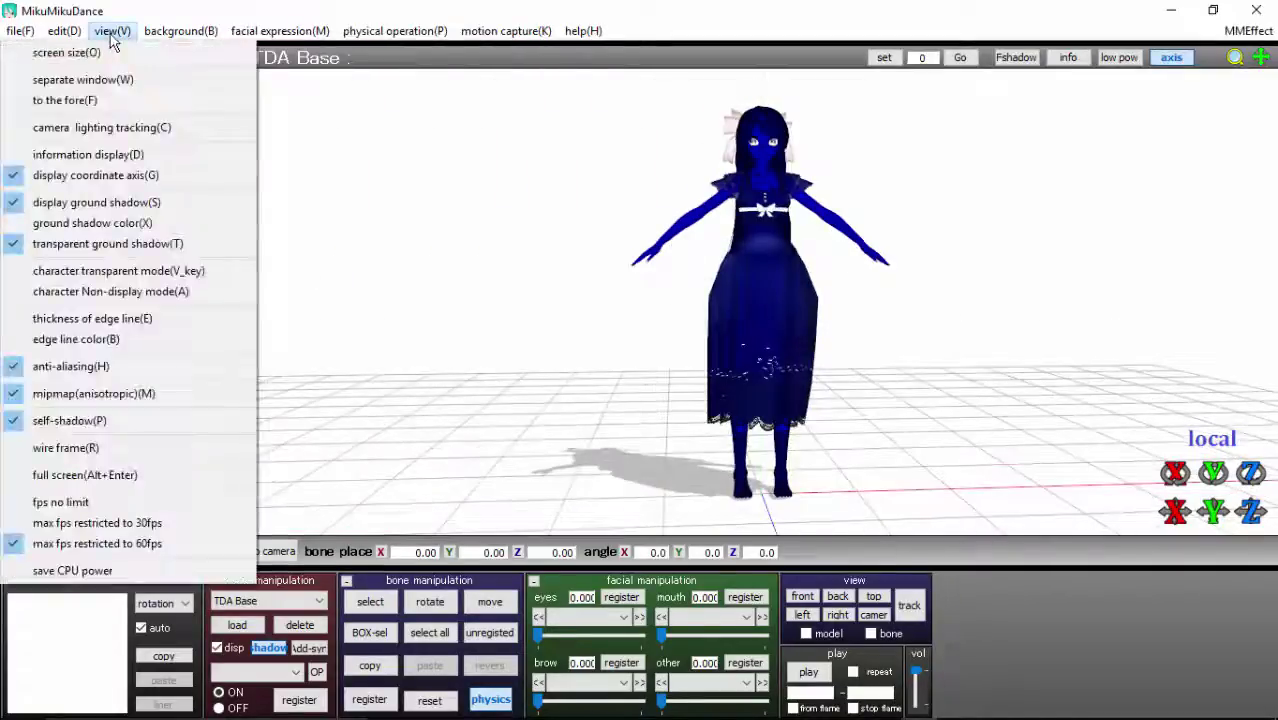
Load a motion data file onto the model and start loading motion data for the camera.
click(112, 30)
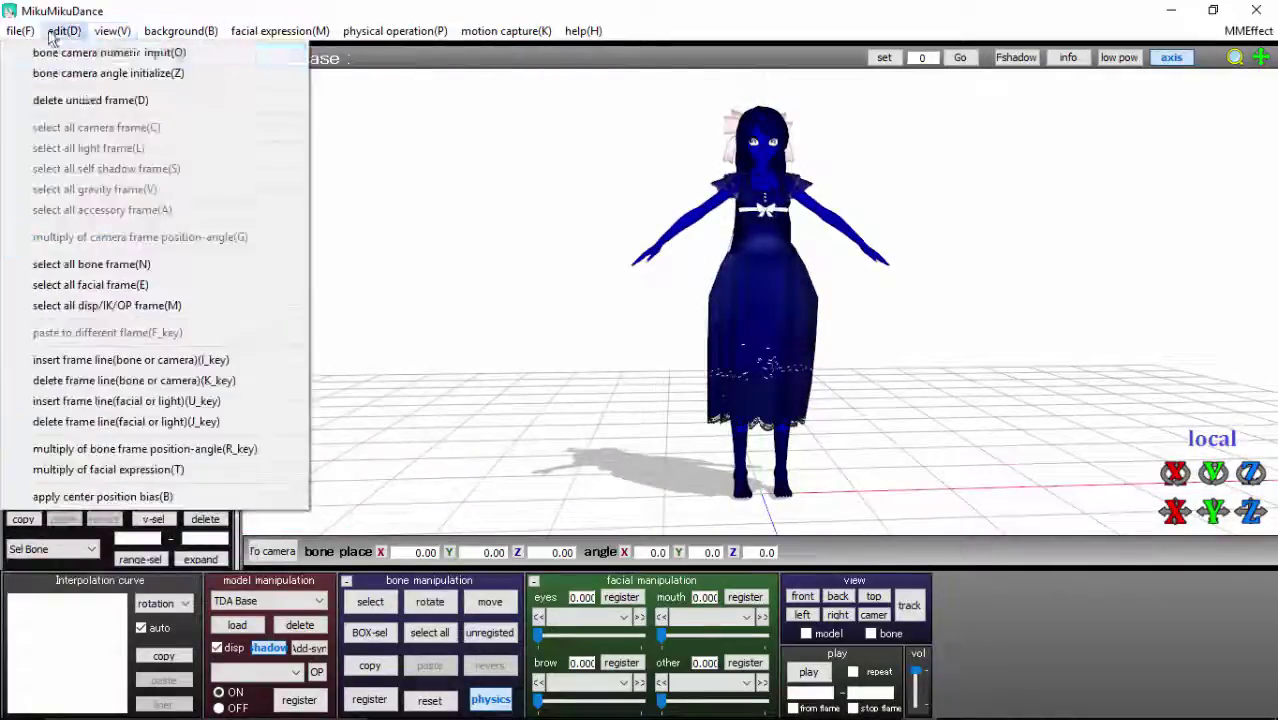
mouse_move(20, 30)
click(84, 237)
double_click(290, 190)
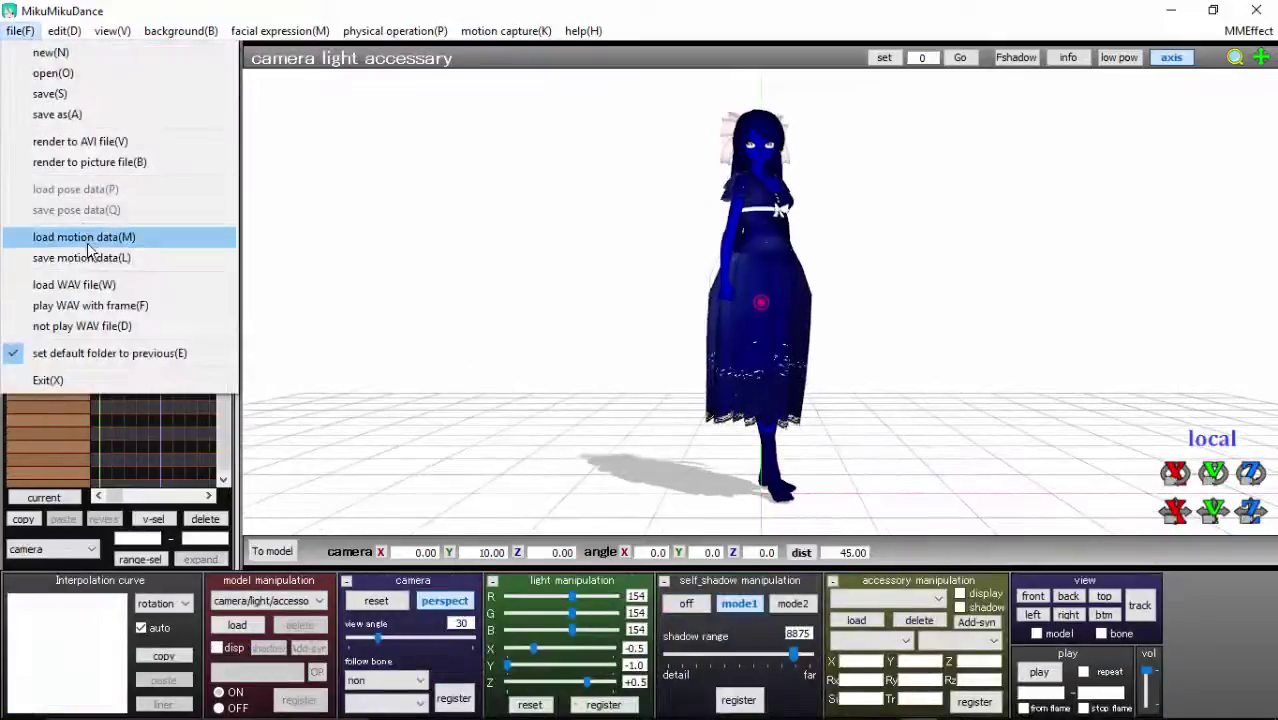
click(100, 238)
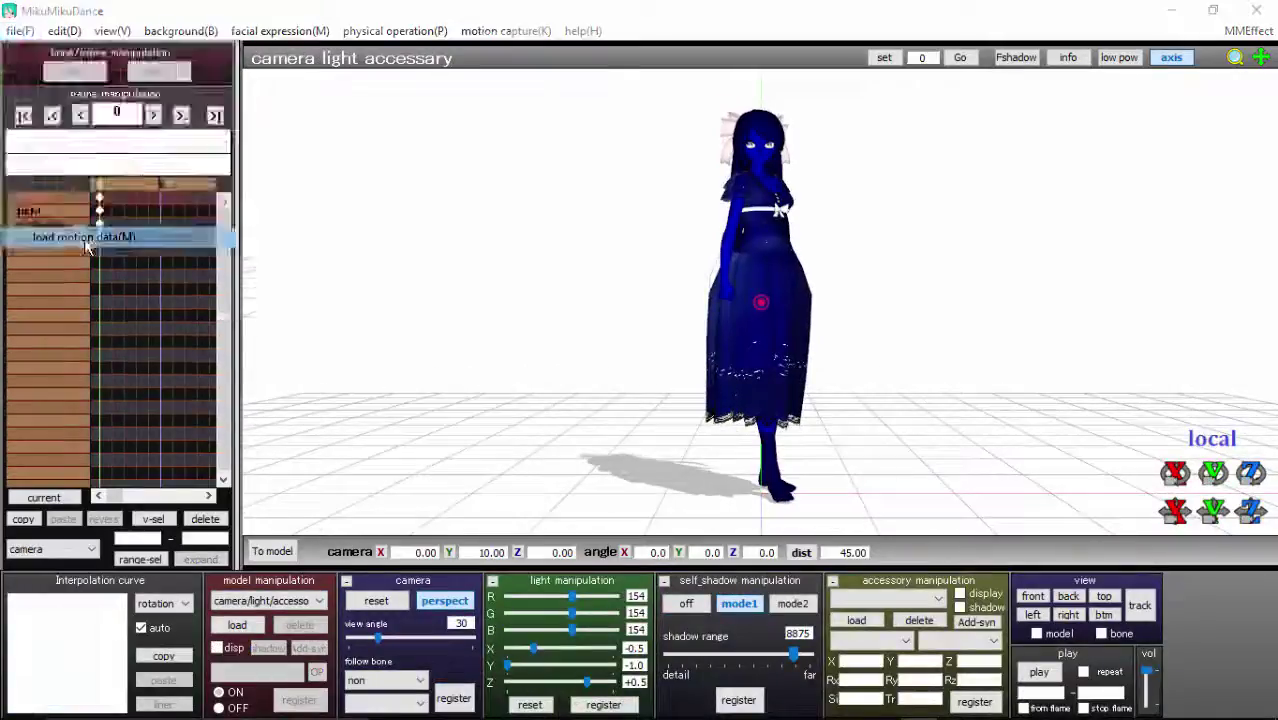